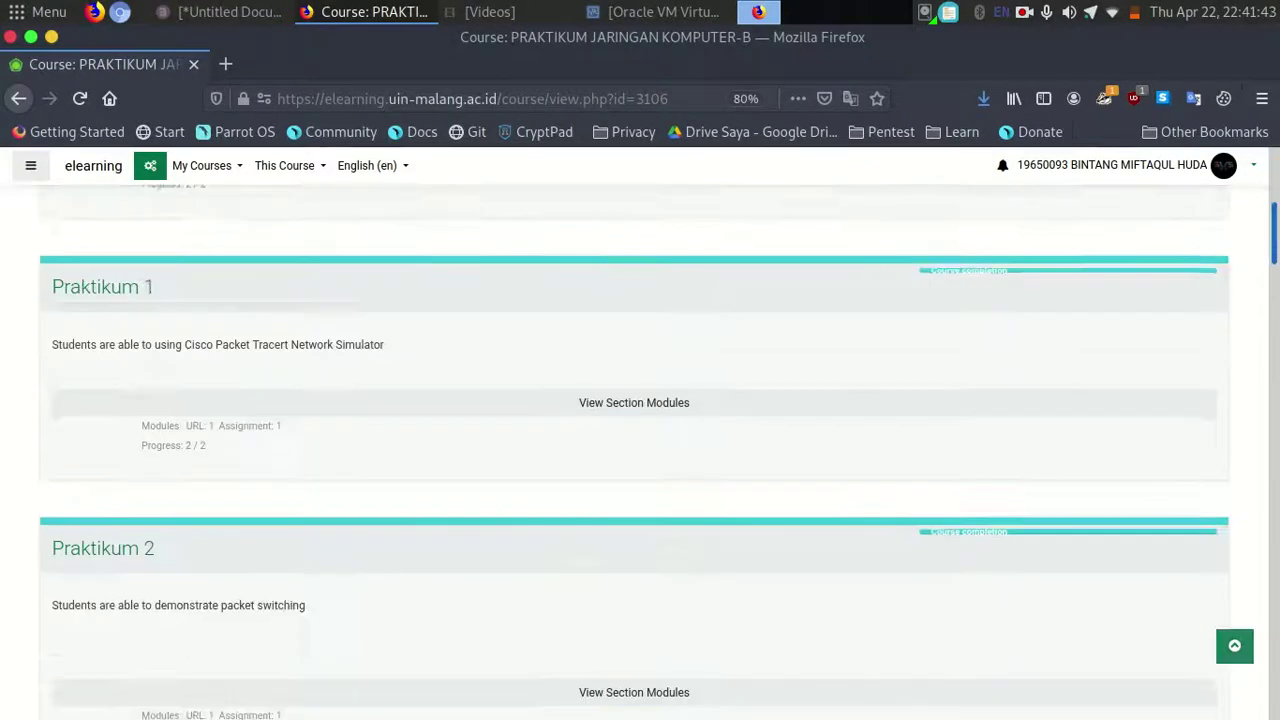
Open the Tugas Praktikum 11 assignment from the Praktikum 11 section's modules.
scroll(640, 440, down, 5)
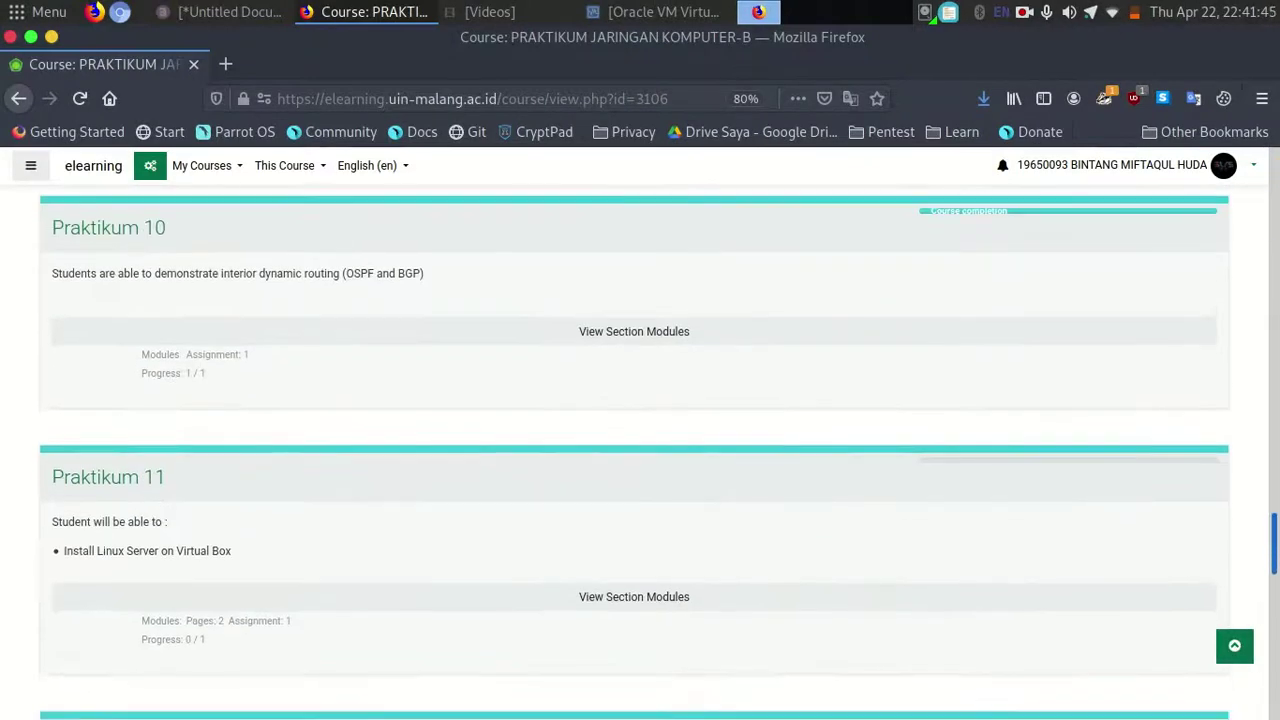
scroll(792, 480, down, 3)
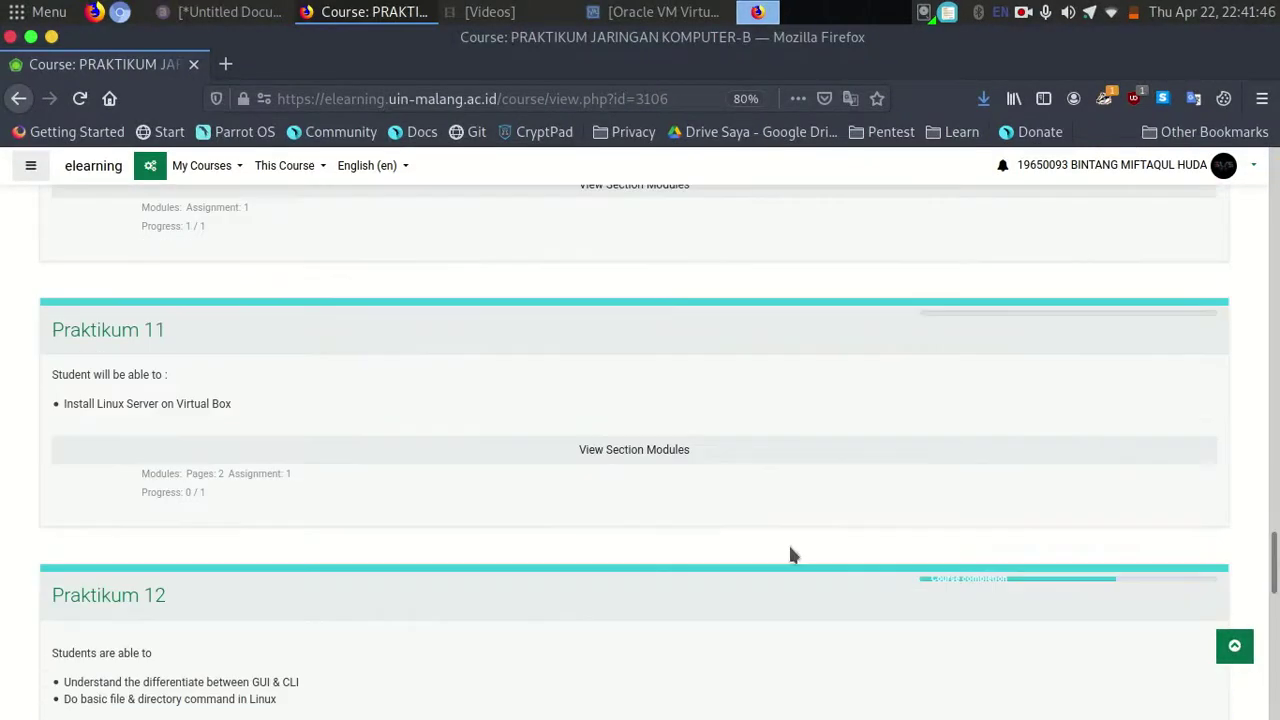
click(676, 452)
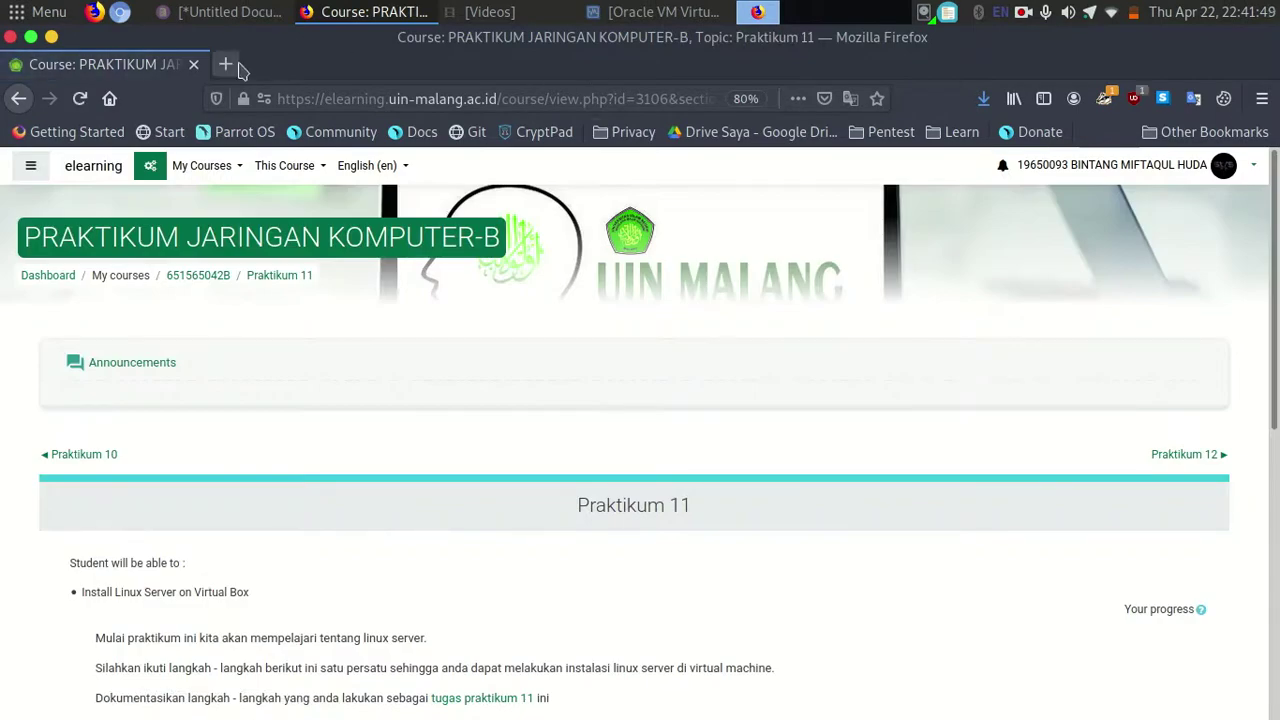
scroll(870, 253, down, 9)
scroll(1229, 443, up, 2)
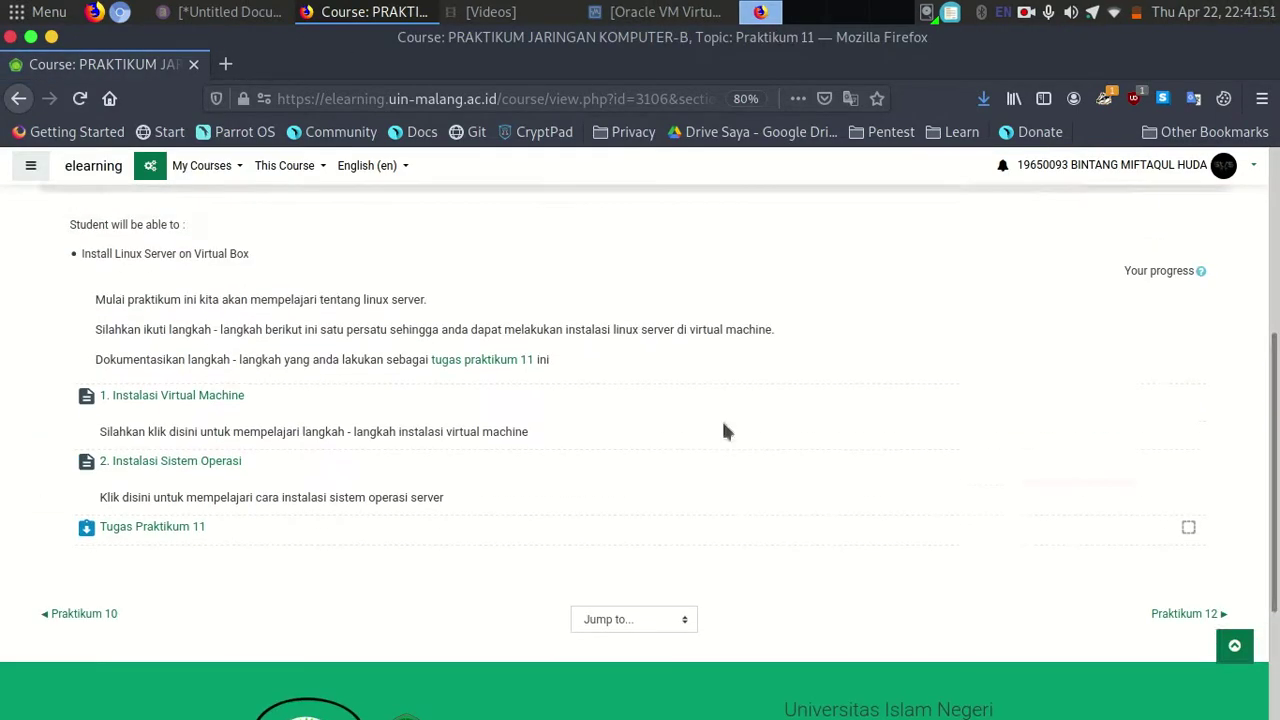
drag(95, 300, 326, 330)
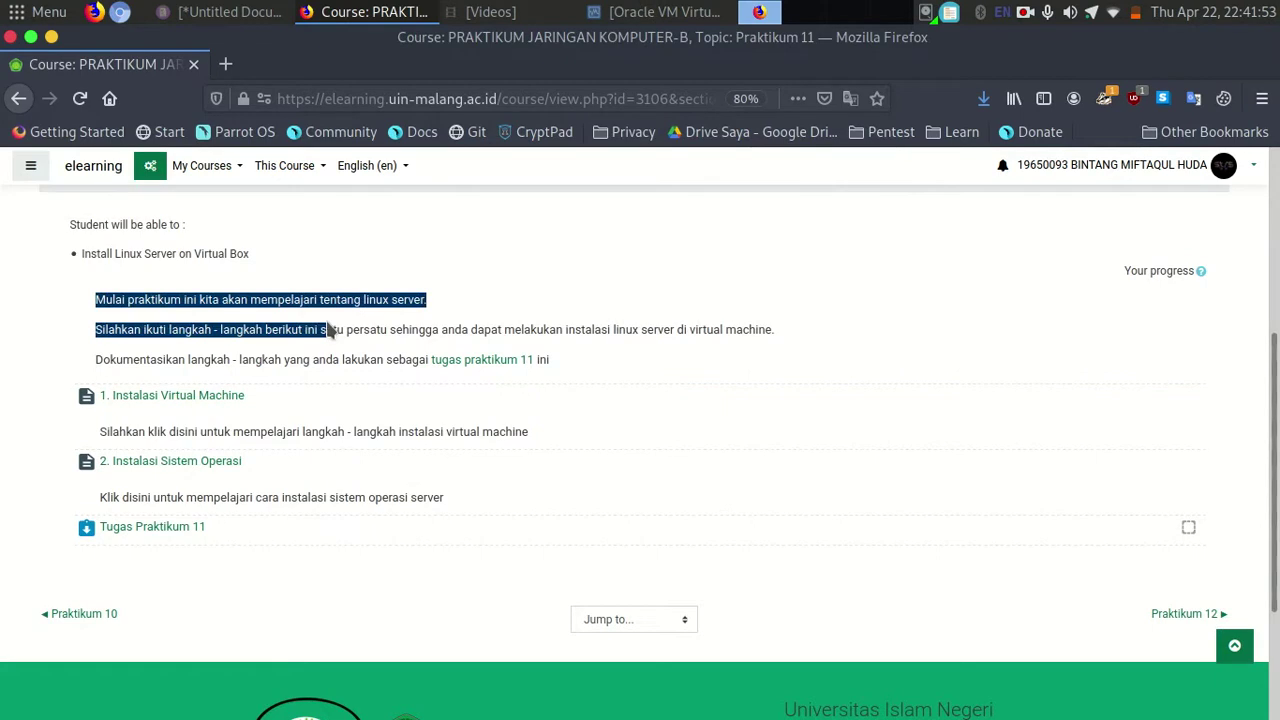
click(175, 530)
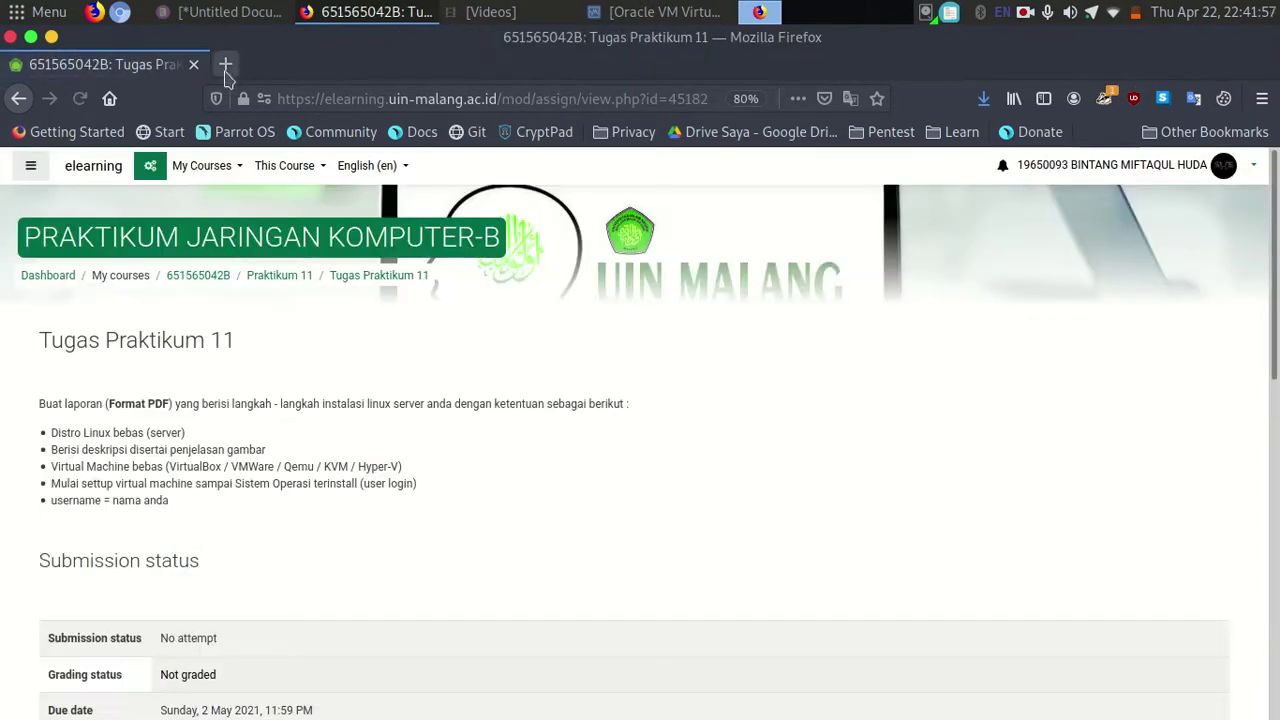
Open a new blank browser tab beside the assignment page and switch to it.
key(ctrl+t)
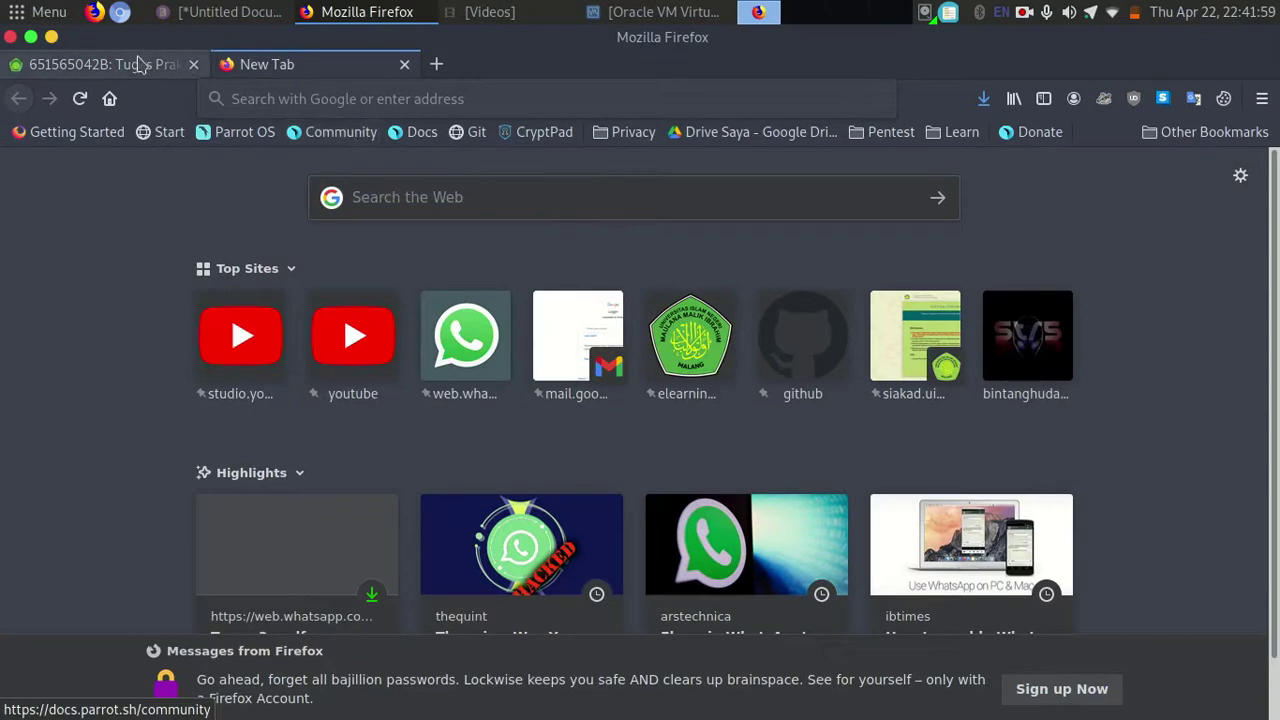
click(200, 66)
scroll(640, 440, down, 6)
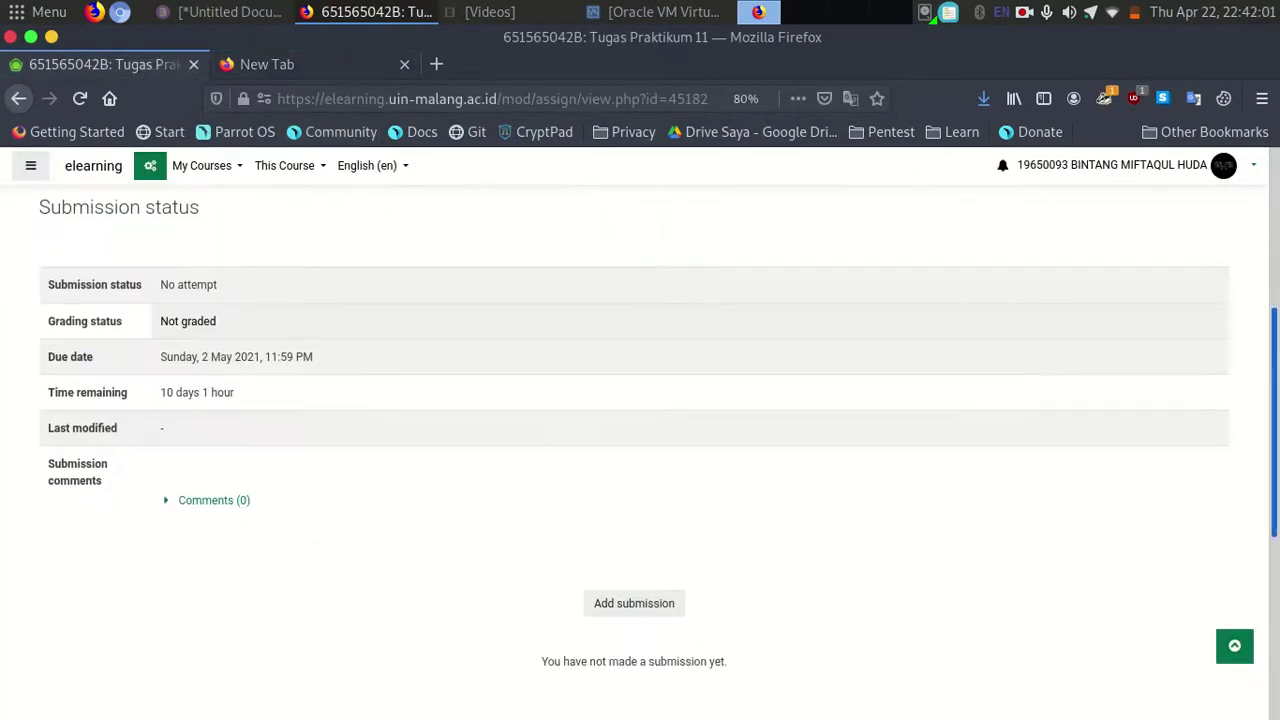
scroll(640, 440, up, 3)
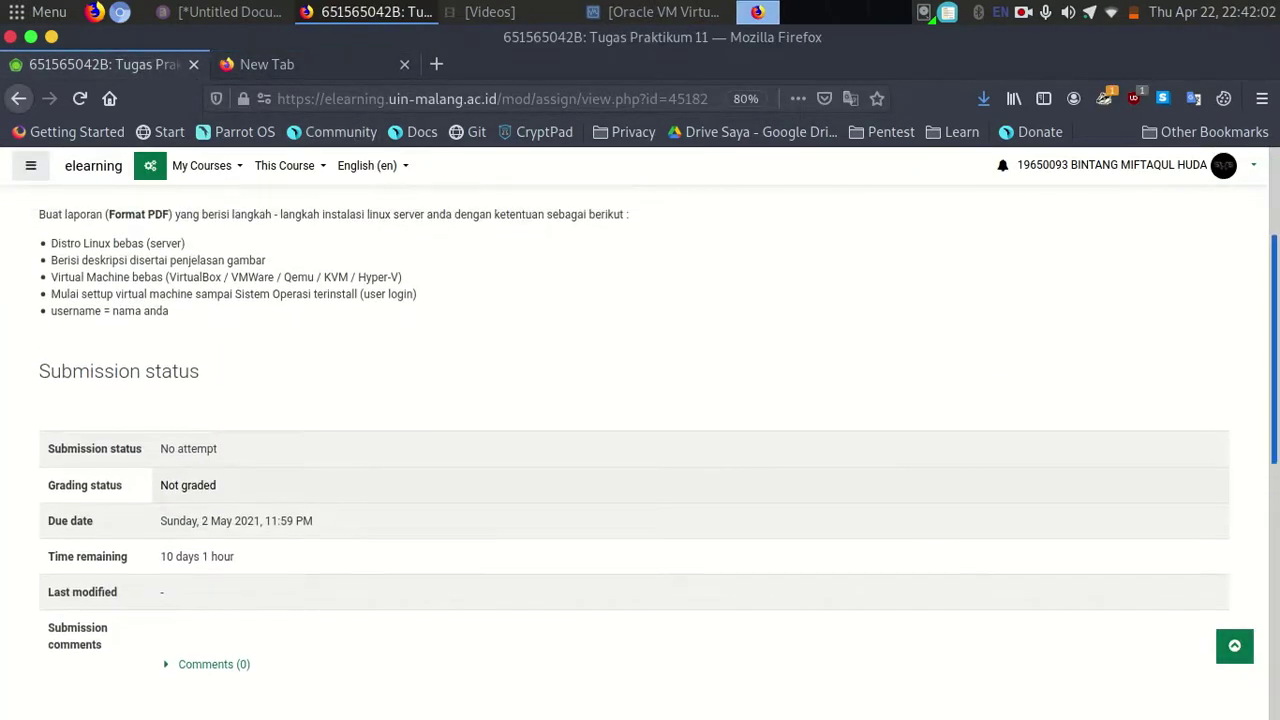
click(297, 70)
Search Google for 'ubuntu 20.04'.
text(ubutnu)
key(BackSpace)
key(BackSpace)
key(BackSpace)
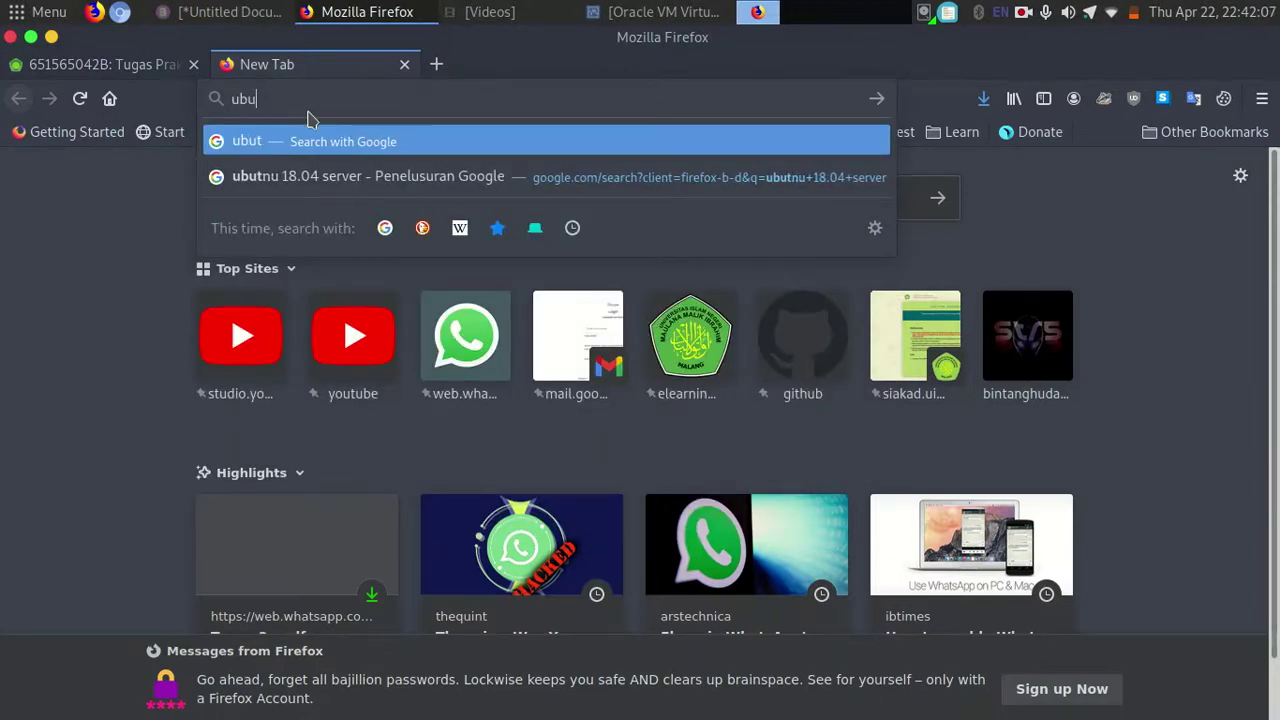
text(ntu )
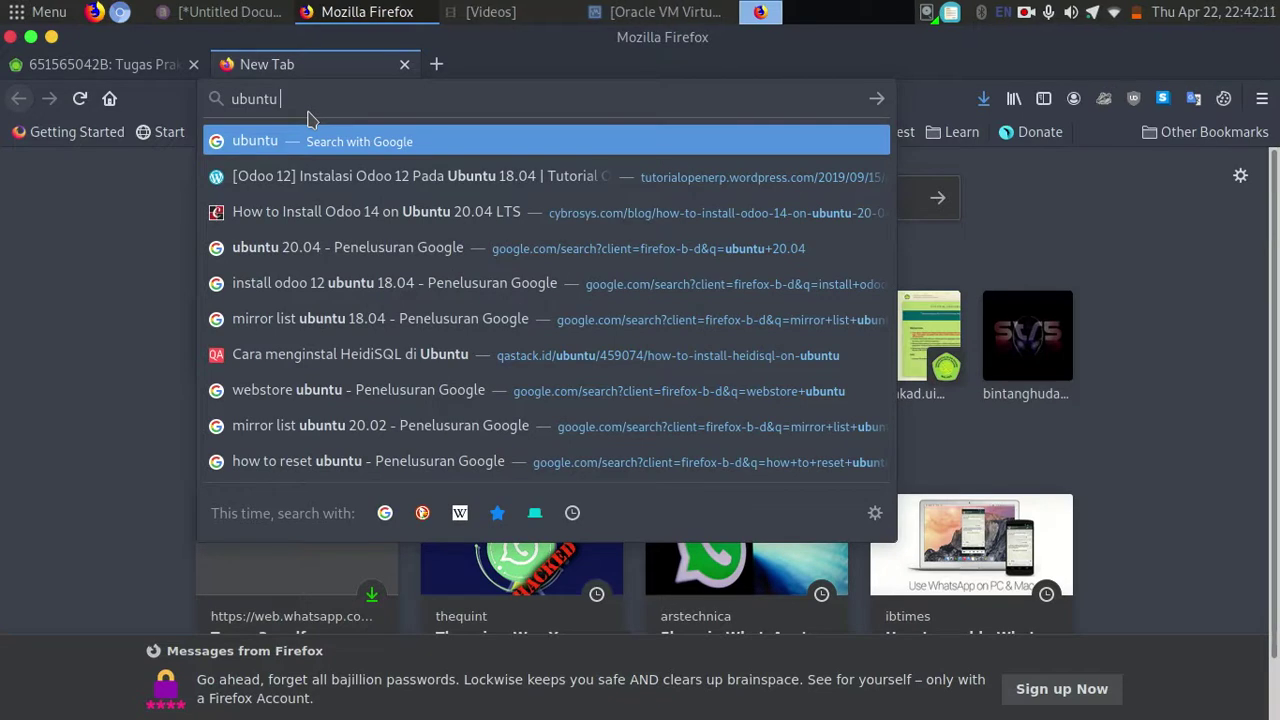
text(20.04)
key(Return)
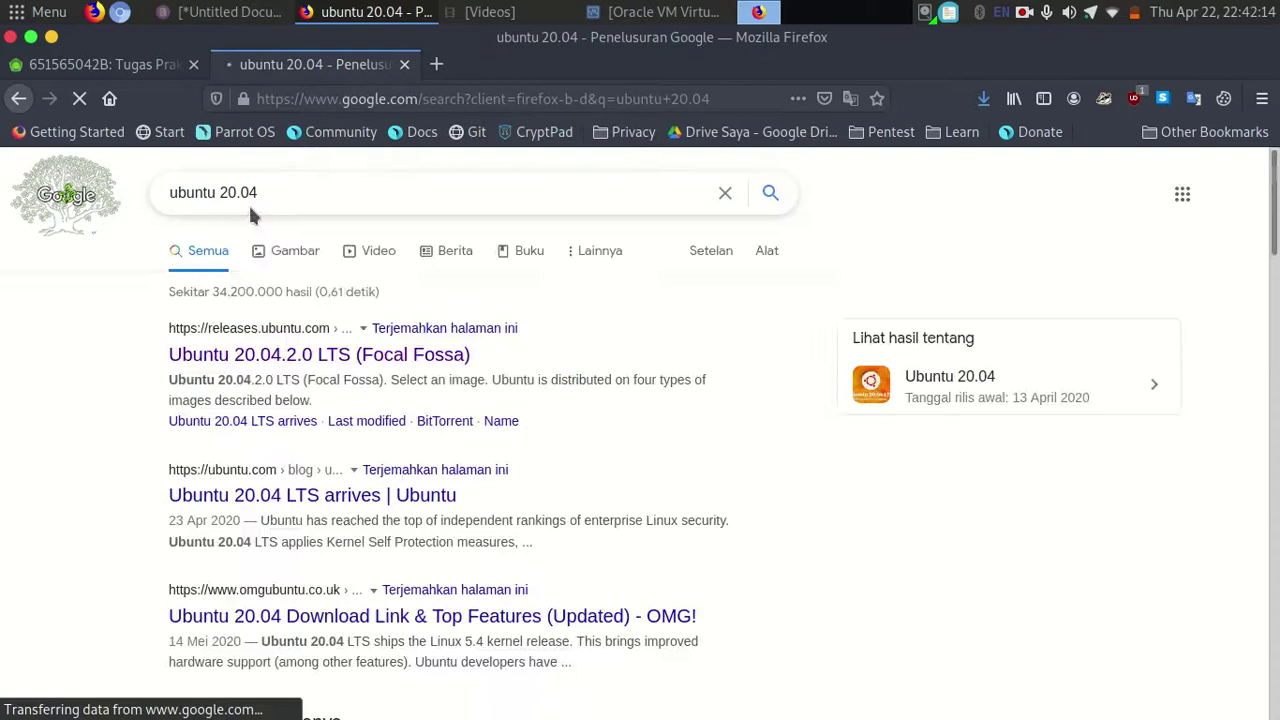
click(250, 210)
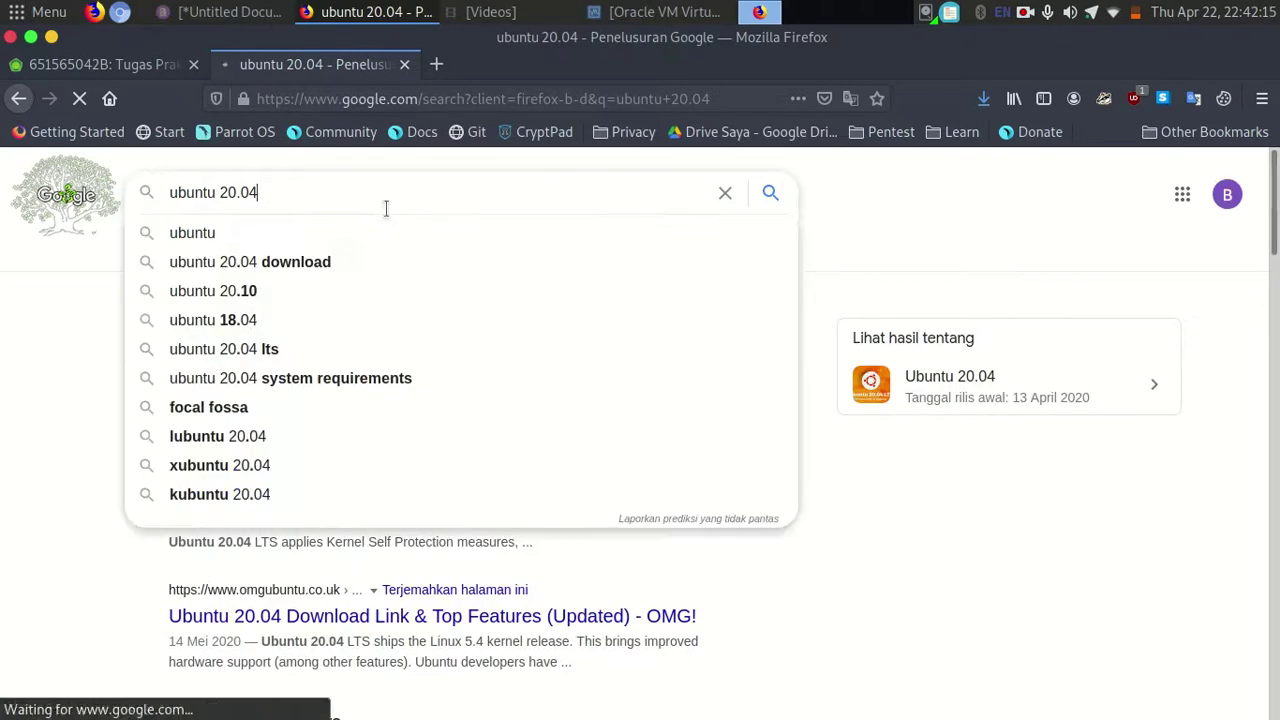
click(3, 376)
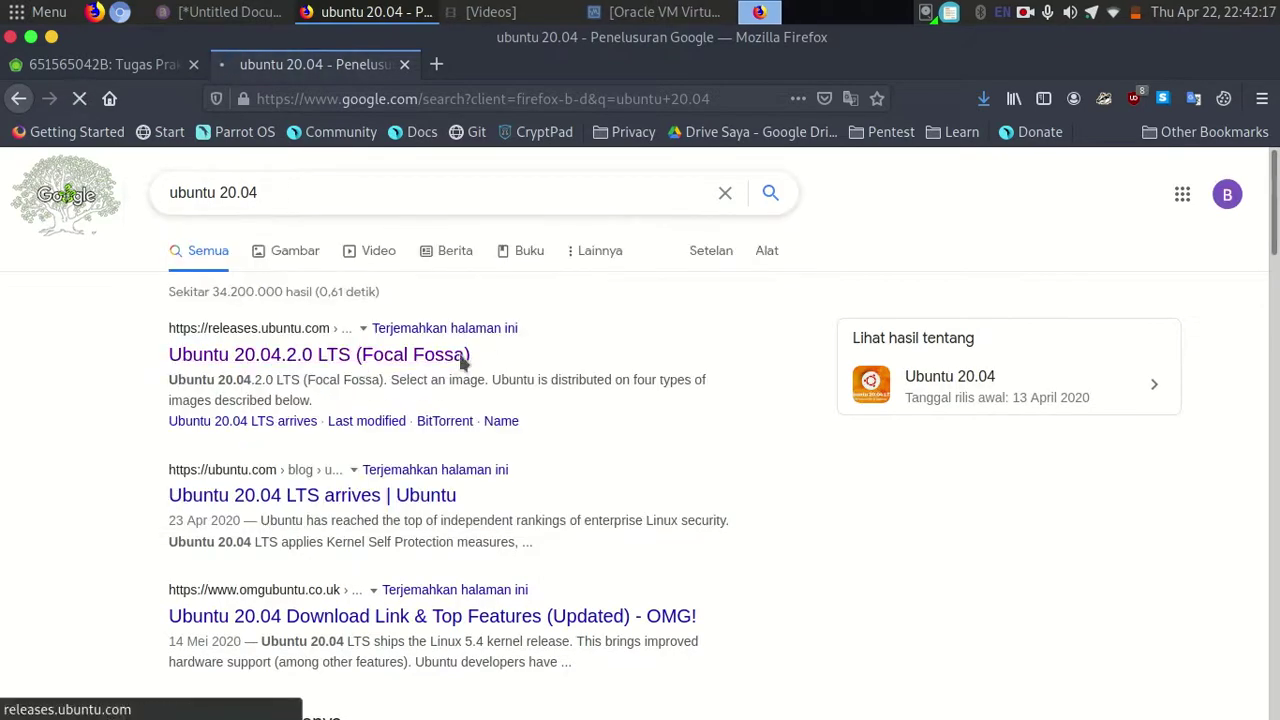
Open the Ubuntu 20.04.2.0 LTS release page from the search results.
click(120, 64)
click(290, 64)
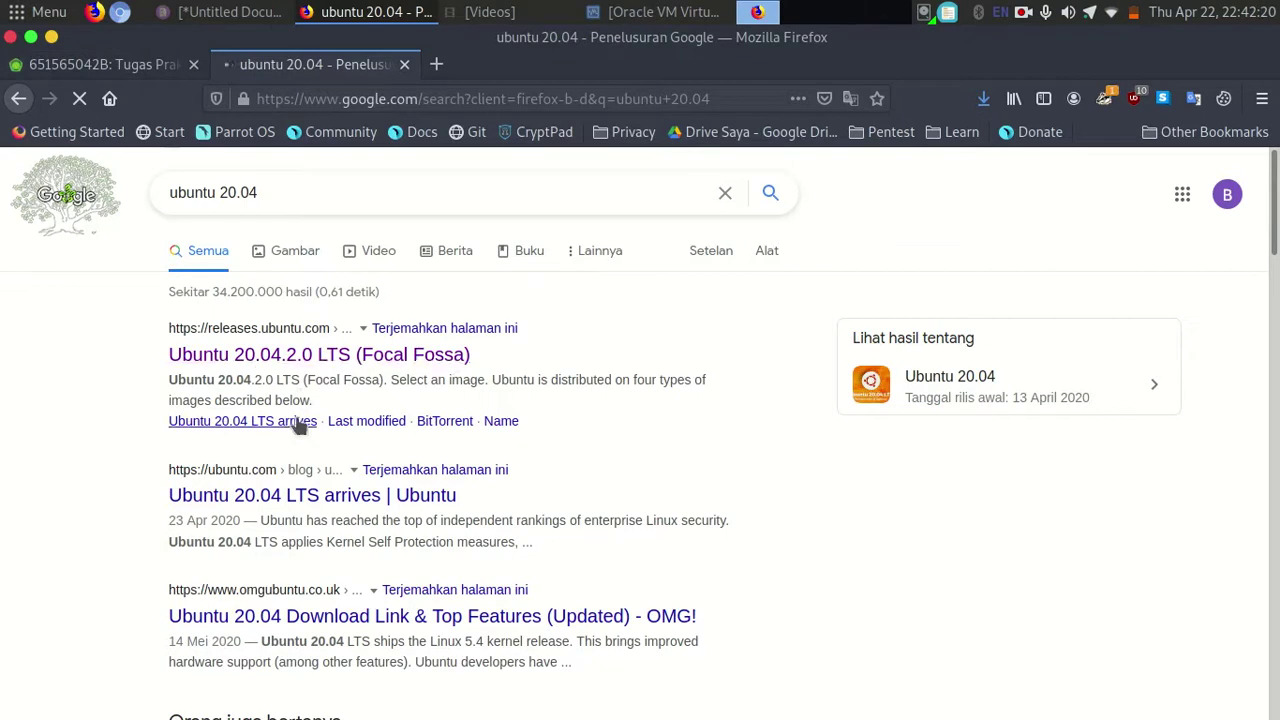
click(414, 368)
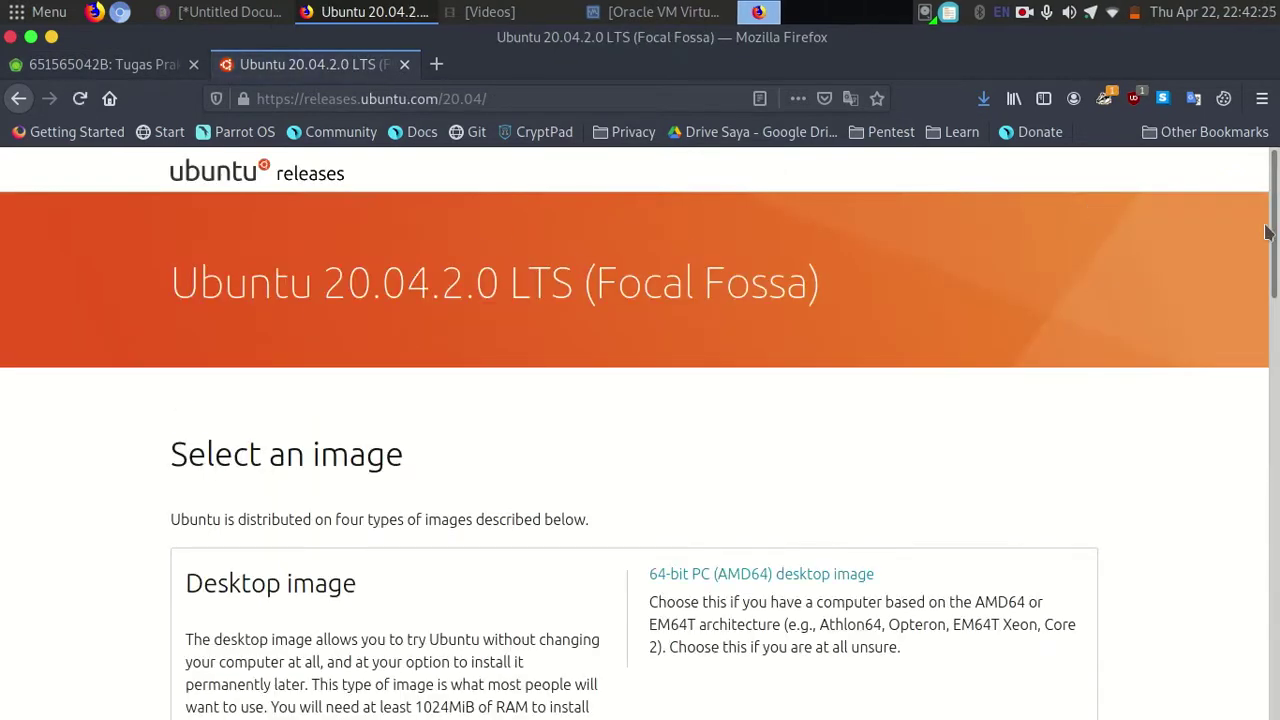
drag(1275, 232, 1275, 337)
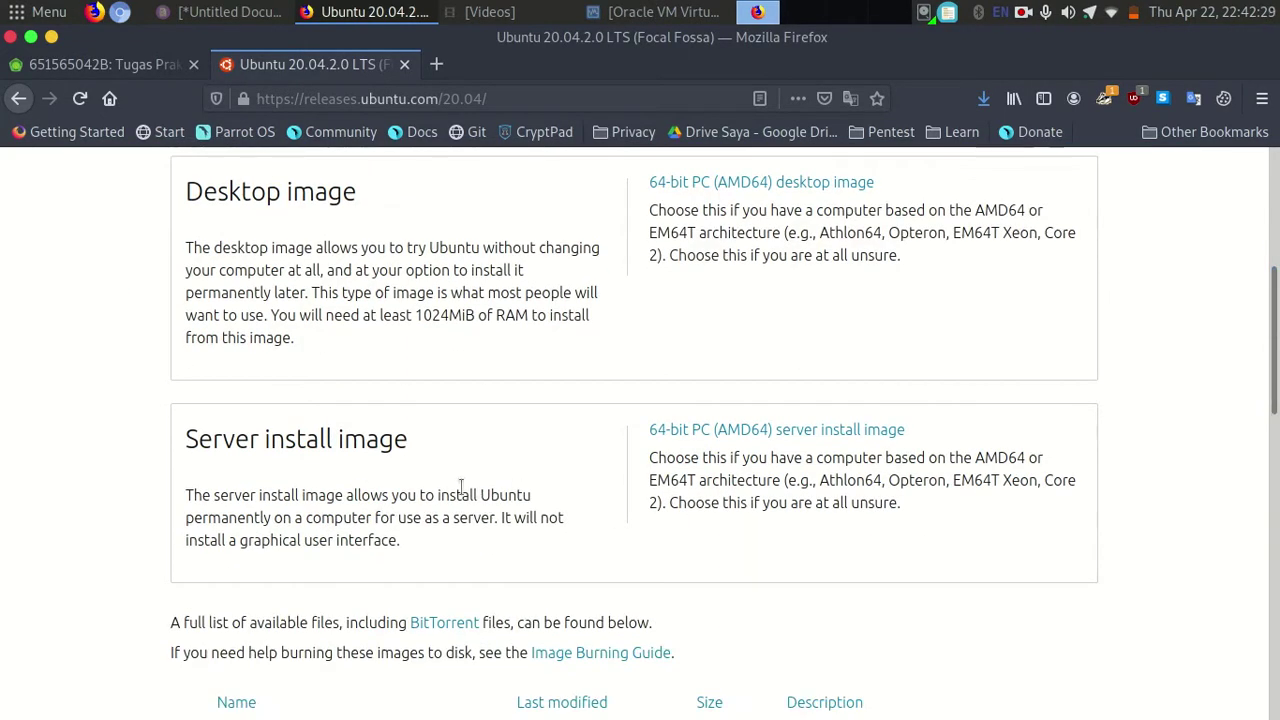
drag(348, 440, 537, 440)
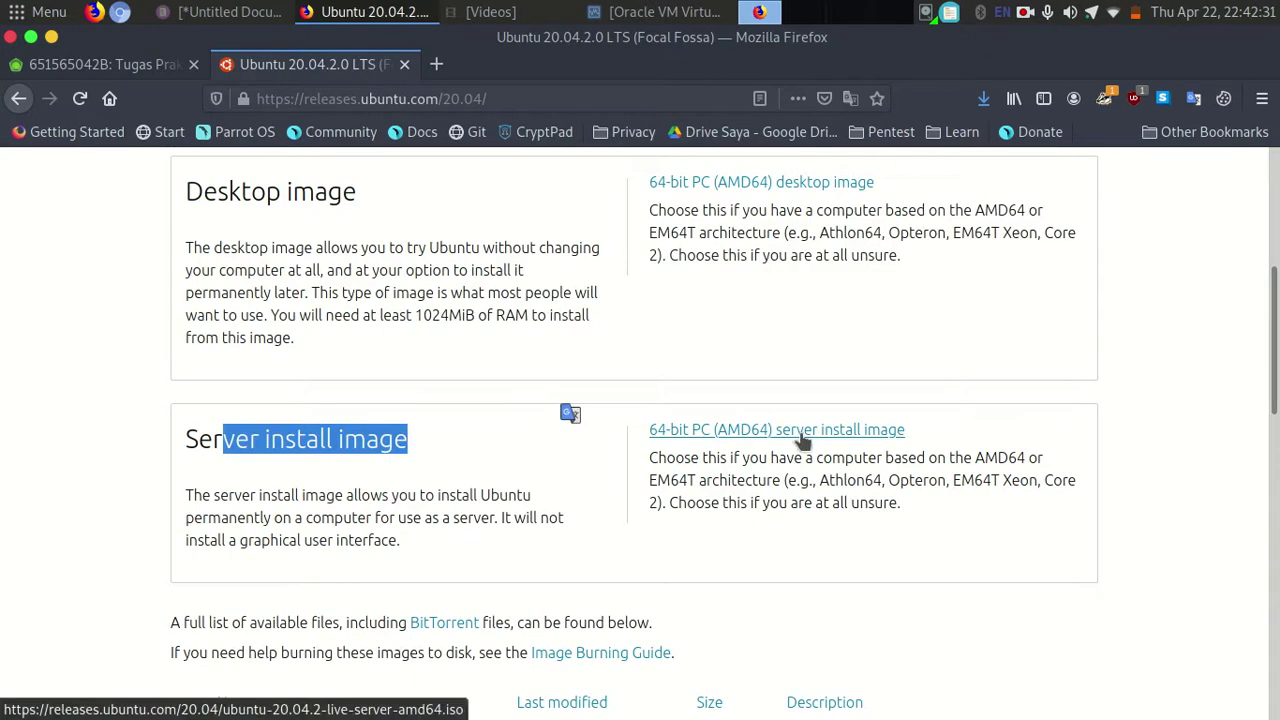
Start downloading the 64-bit server install image, then cancel the download.
click(708, 430)
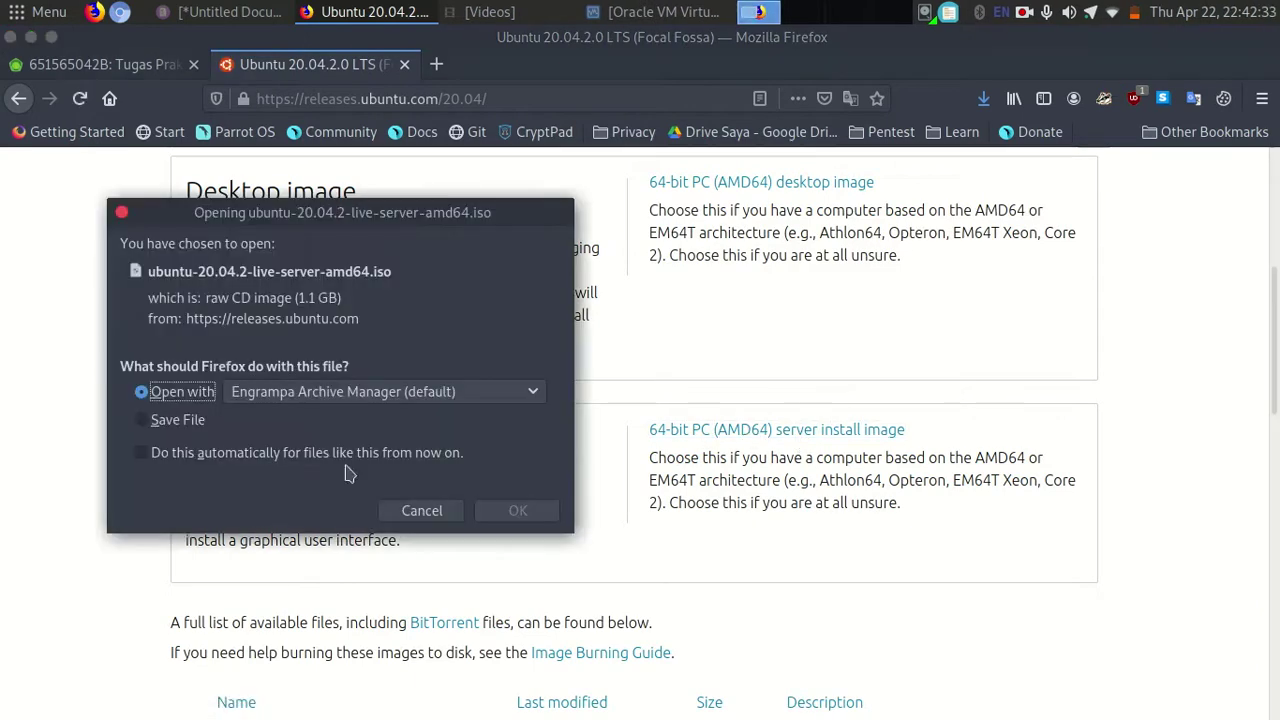
click(678, 202)
drag(390, 220, 766, 209)
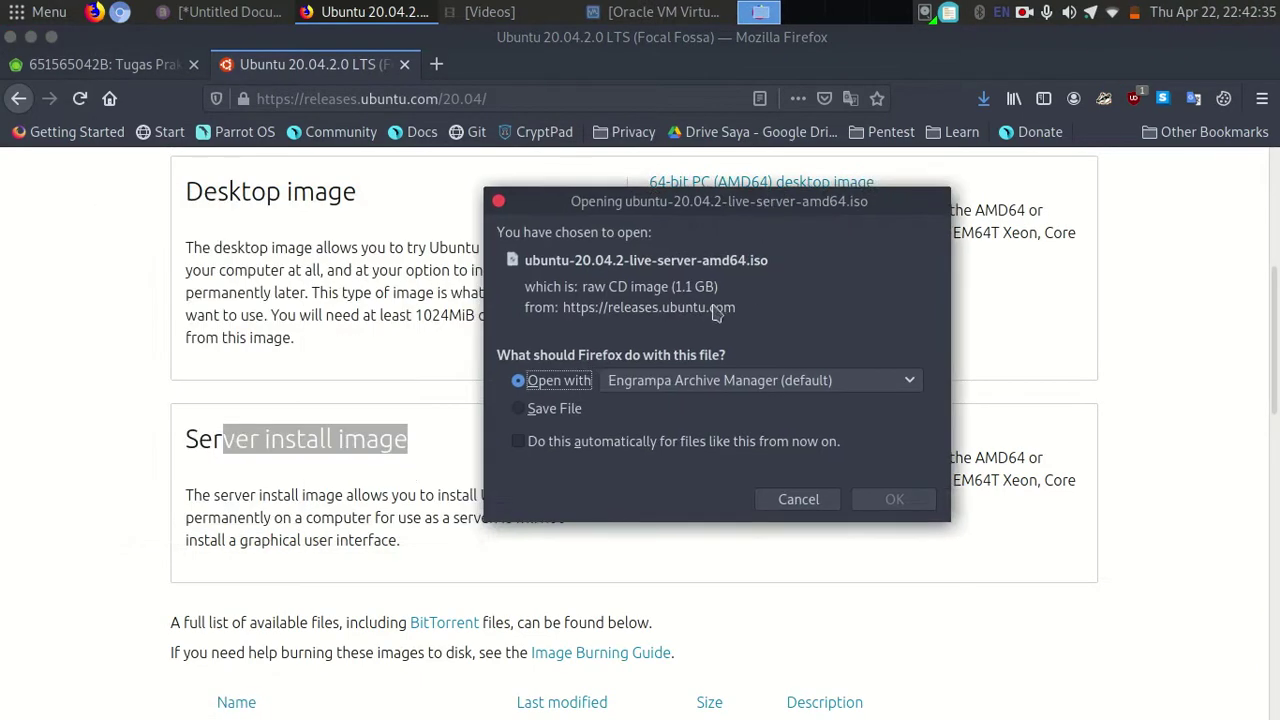
click(798, 499)
scroll(818, 218, up, 2)
click(818, 219)
click(489, 11)
click(489, 11)
Open the mangoleh drive in a new file manager tab.
click(489, 11)
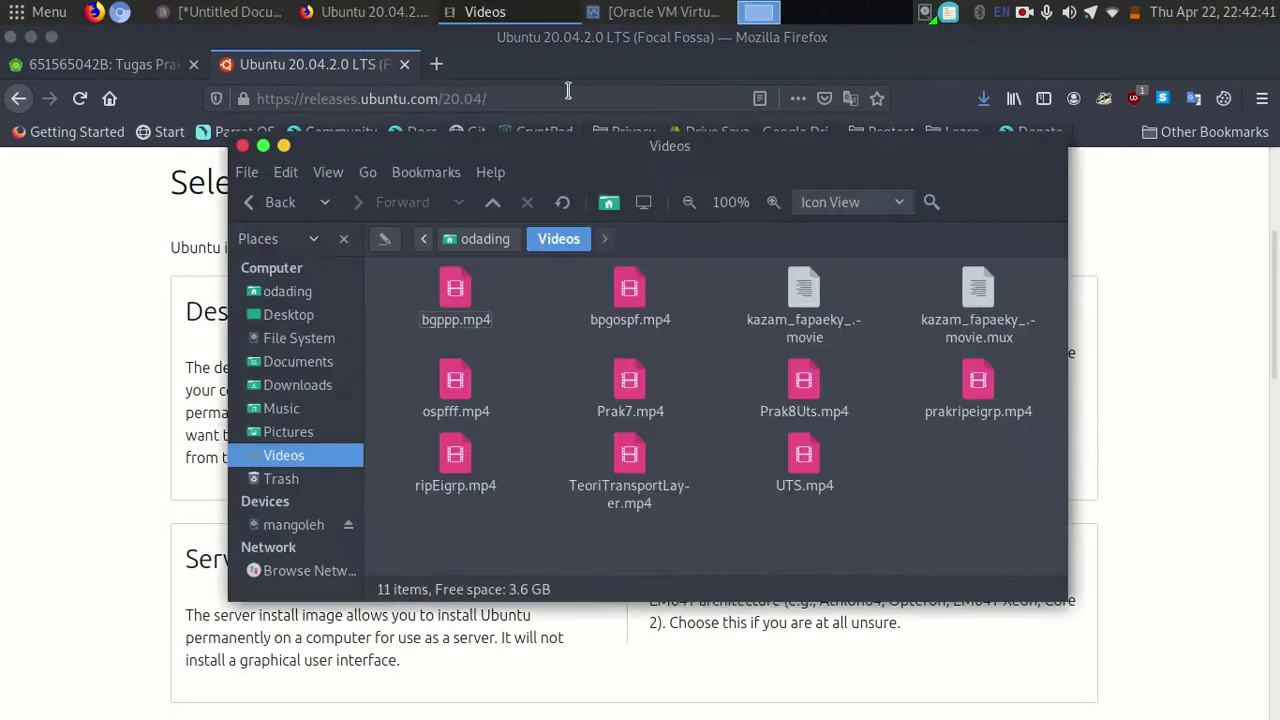
key(ctrl+t)
click(296, 527)
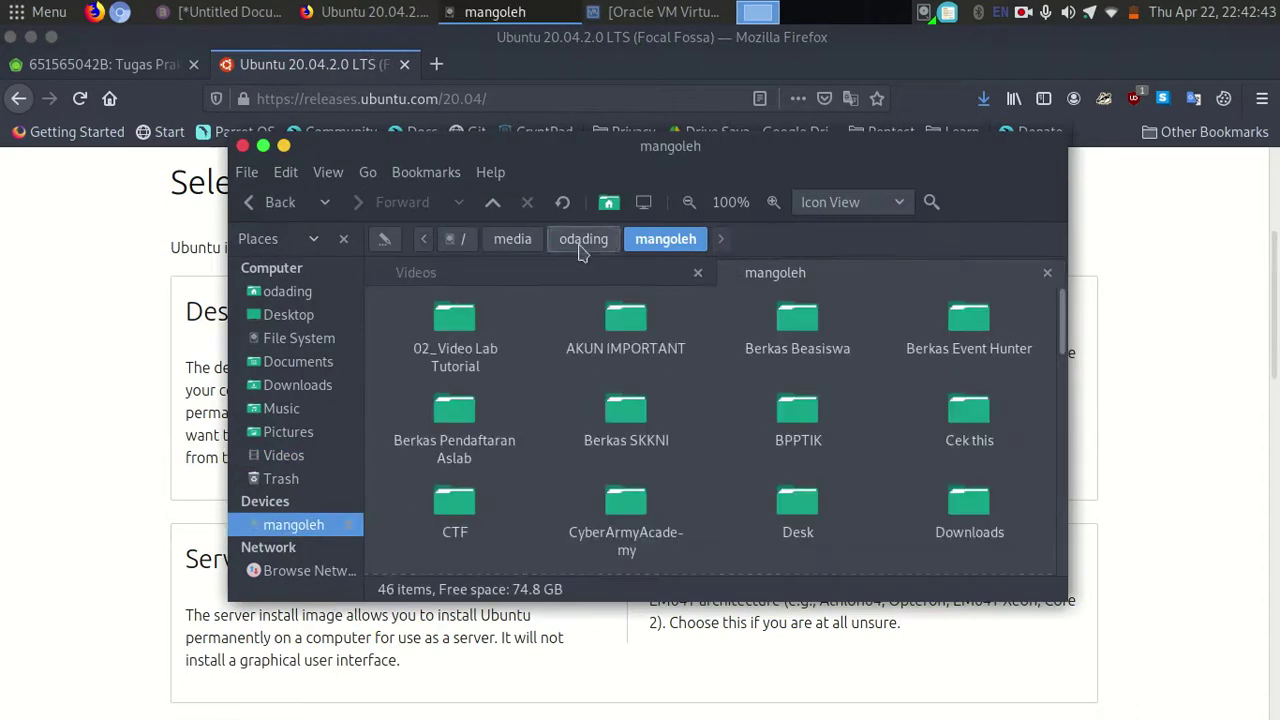
click(660, 12)
drag(706, 52, 440, 50)
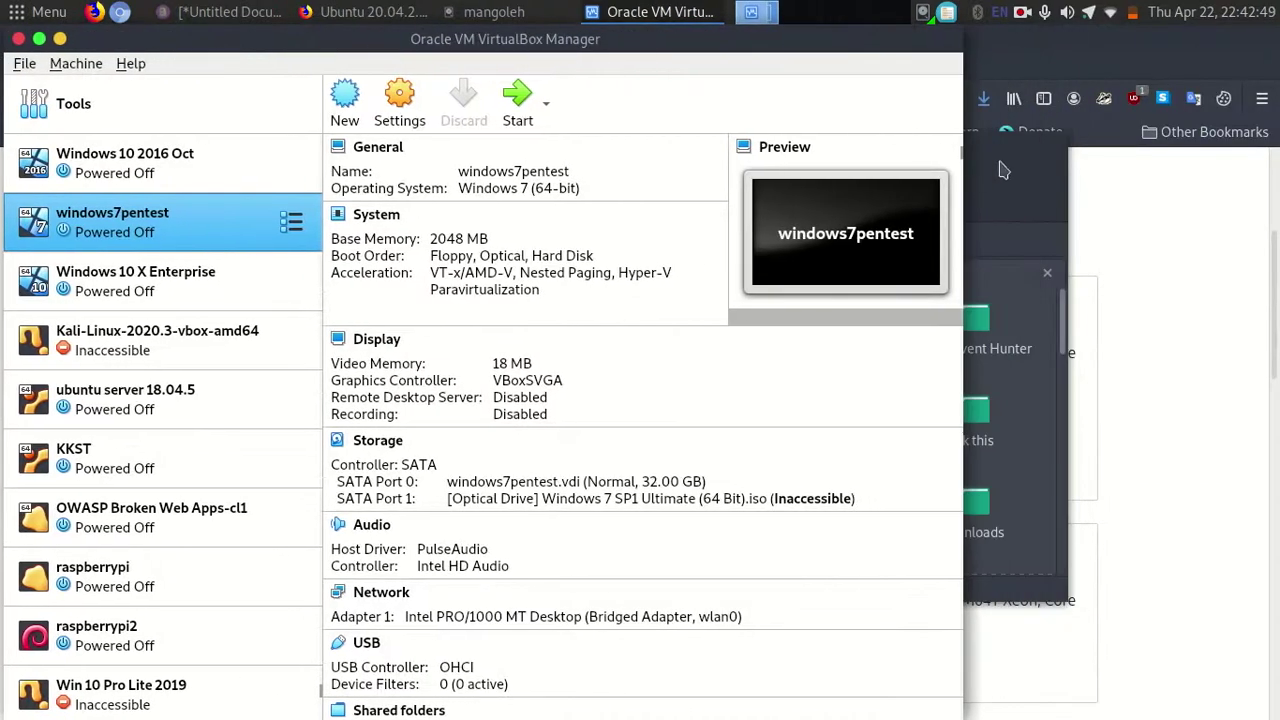
click(1006, 177)
Go into the ISO folder on the mangoleh drive and maximise the window.
click(728, 330)
key(Left)
key(Down)
key(Right)
key(Down)
key(Down)
key(Down)
text(is)
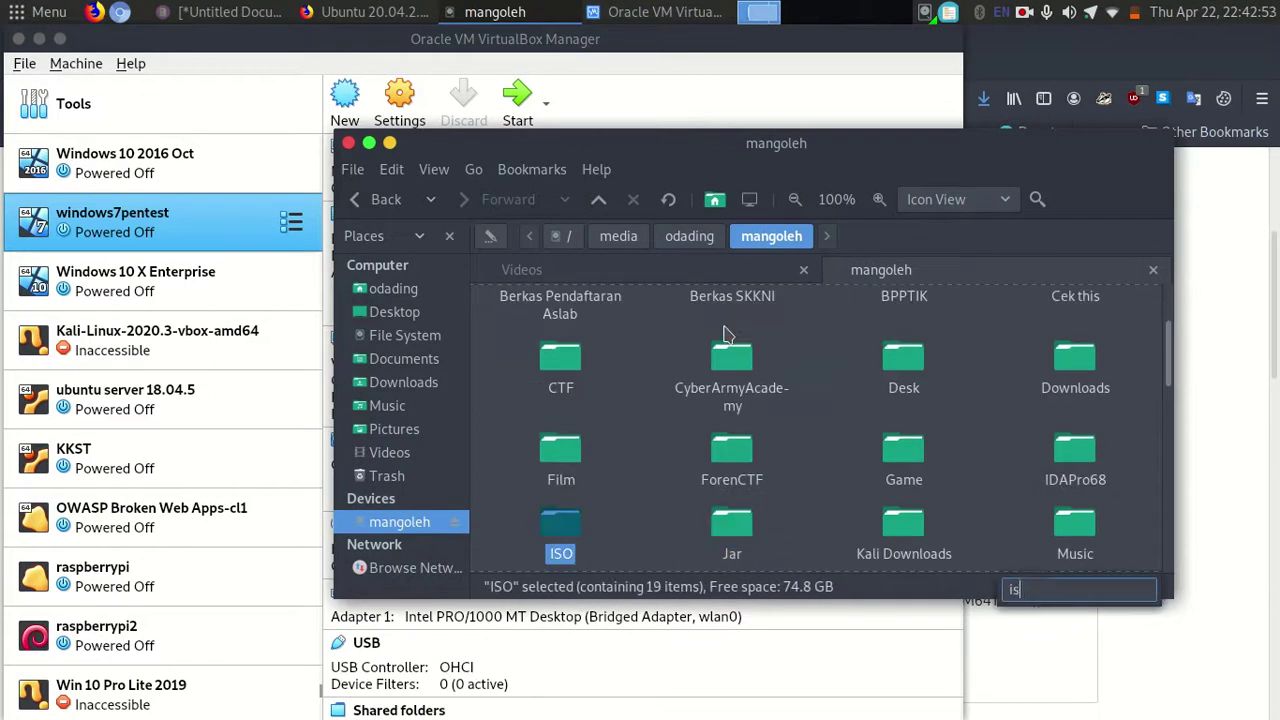
key(Return)
key(super+Up)
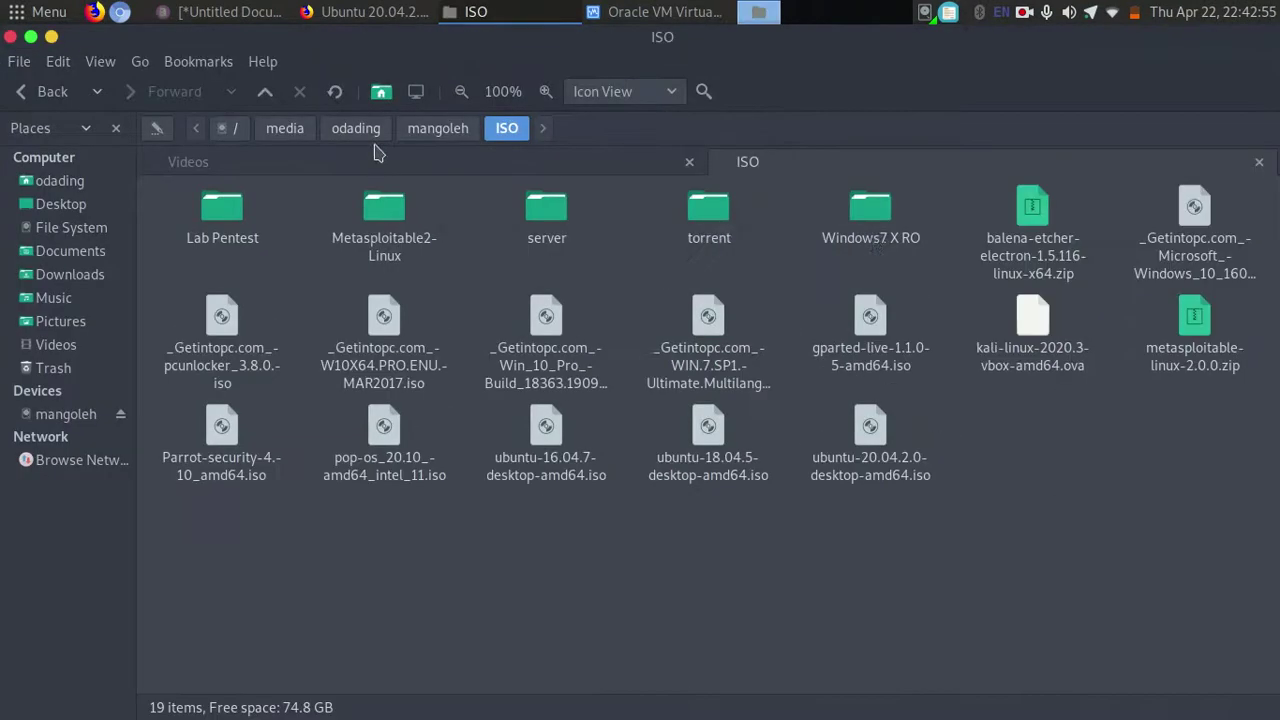
Open the server folder and select the ubuntu-18.04.5 and ubuntu-20.04.1 live-server ISOs.
double_click(545, 230)
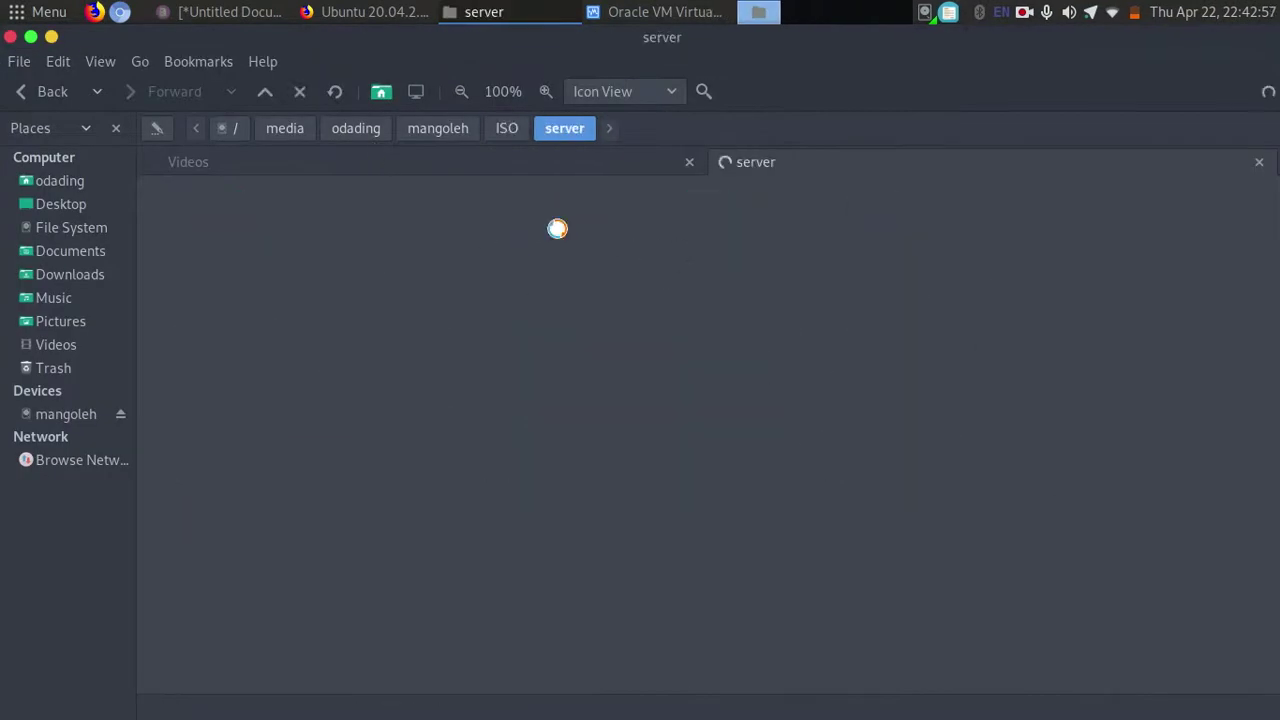
click(262, 242)
click(384, 220)
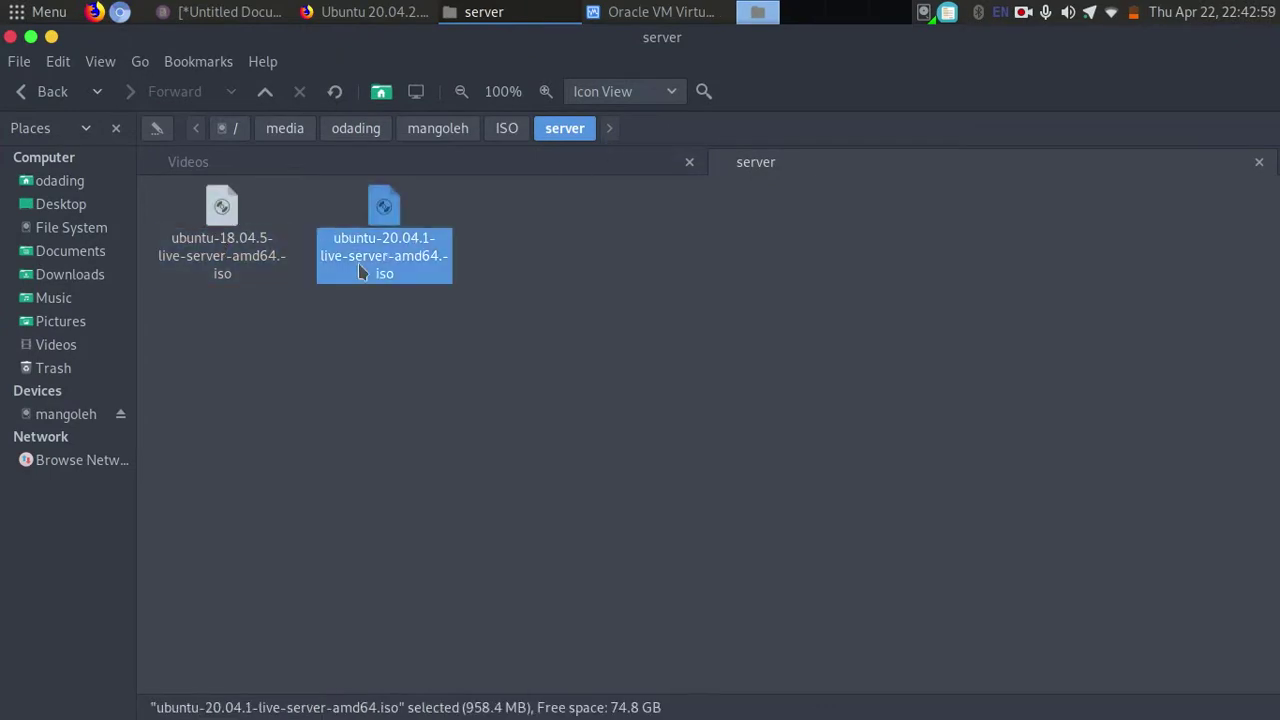
Reveal VirtualBox Manager and select the Kali-Linux and OWASP Broken Web Apps machines.
double_click(923, 50)
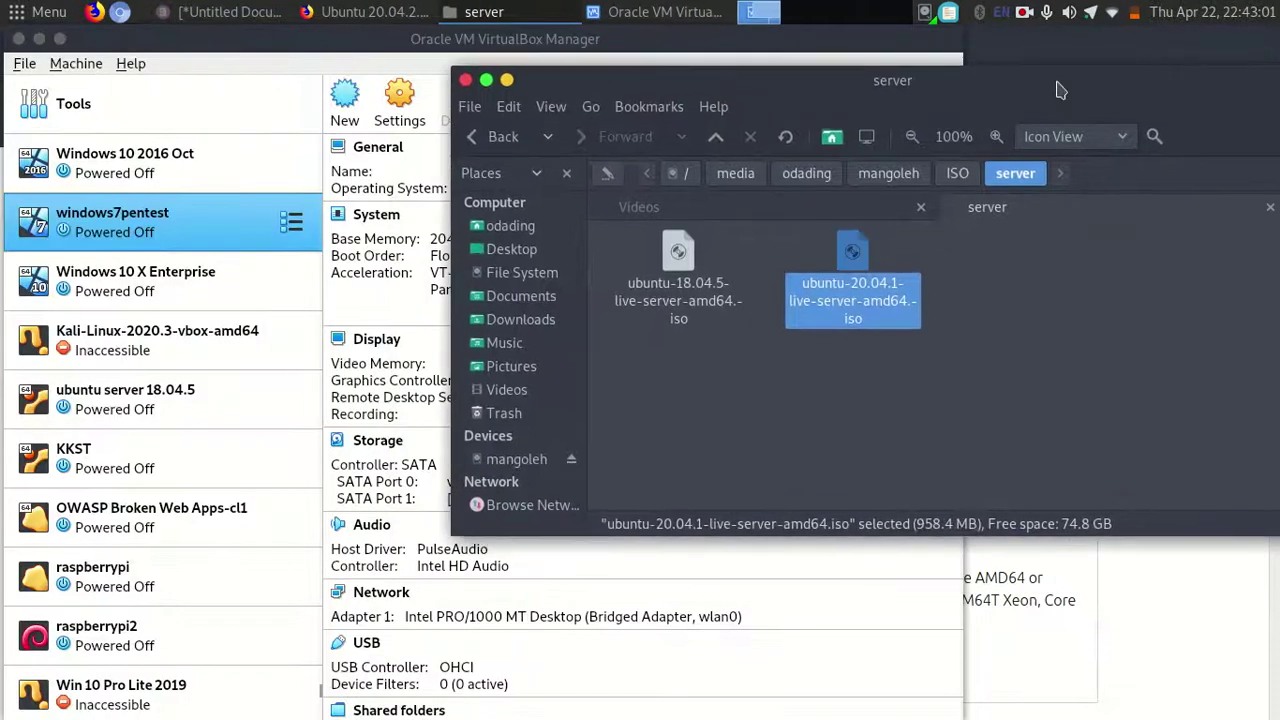
click(690, 285)
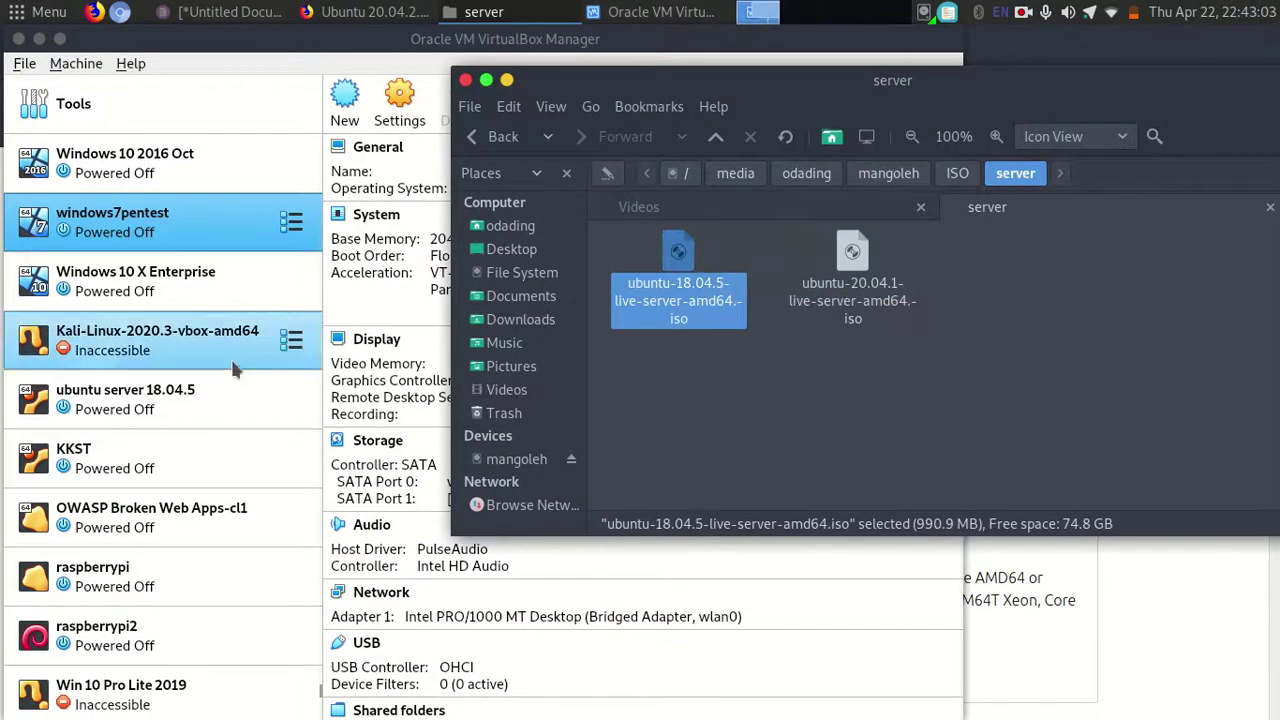
click(204, 360)
click(1106, 306)
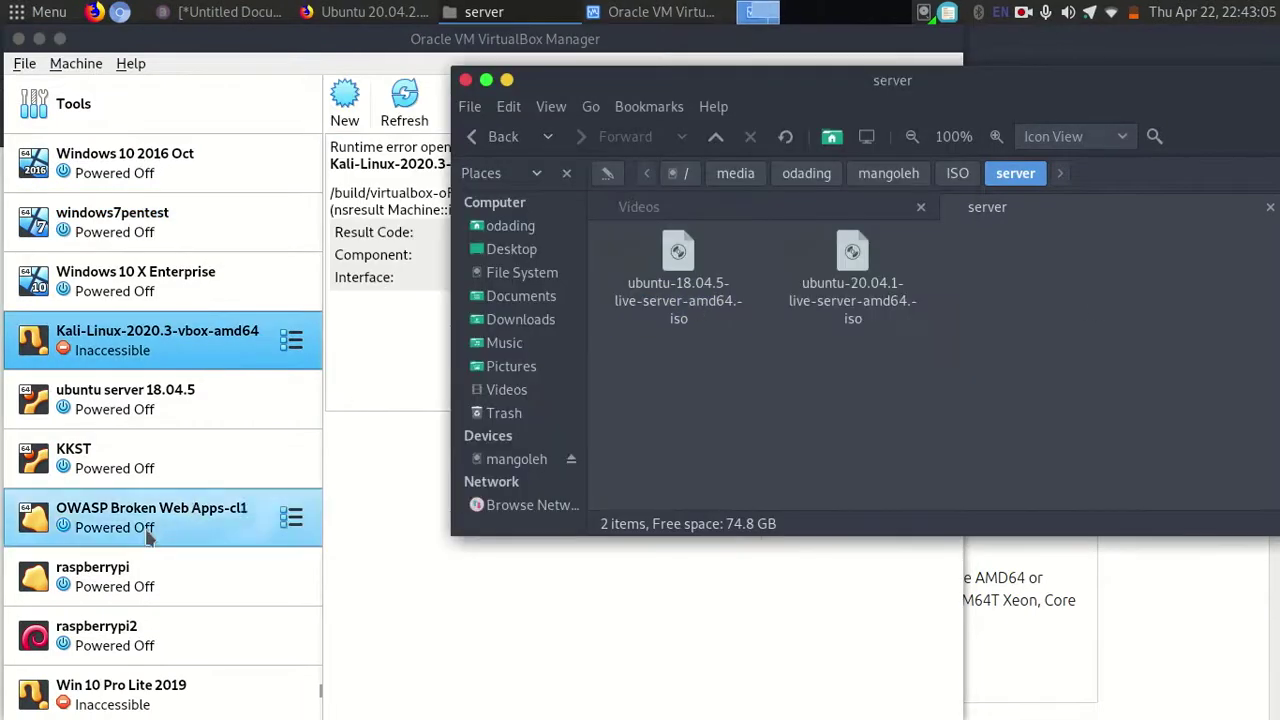
click(147, 538)
Check the Windows 10, Kali and ubuntu server 18.04.5 machines, then show Tools and start a new machine.
key(End)
key(Up)
key(Up)
key(Up)
key(Up)
key(Up)
key(Up)
key(Up)
key(Up)
key(Up)
key(Up)
key(Up)
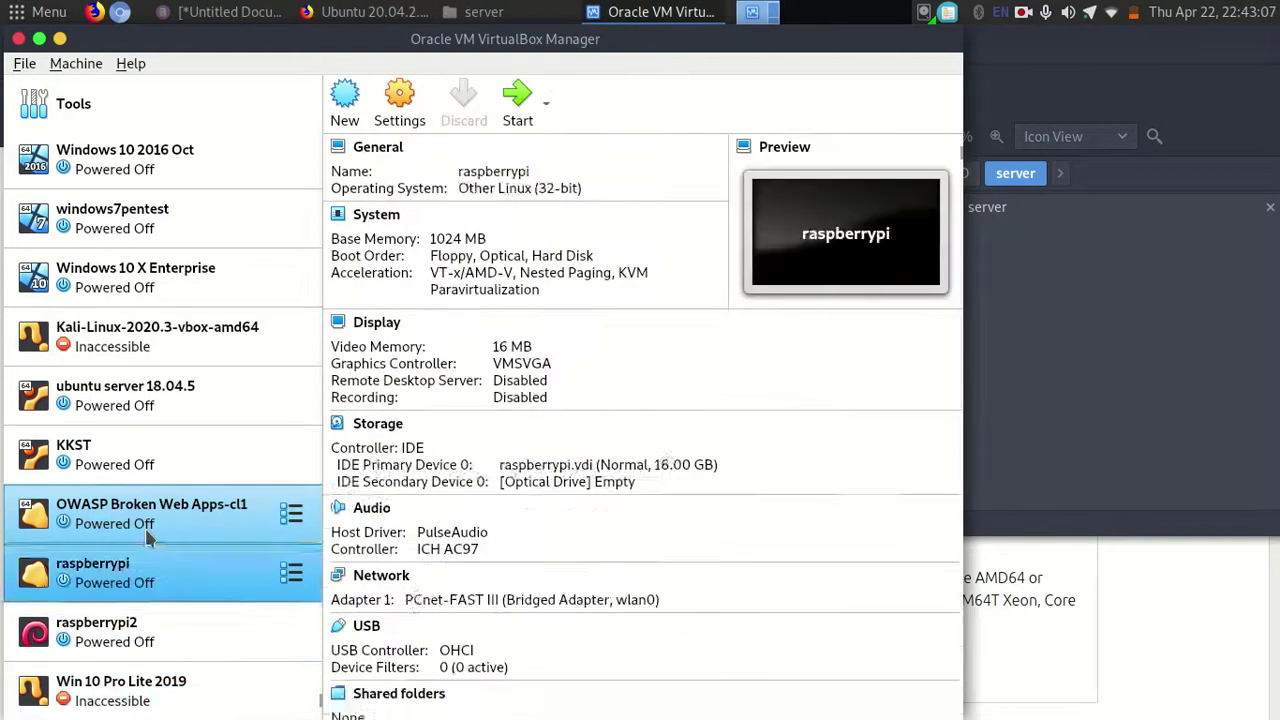
key(Up)
key(Up)
key(Up)
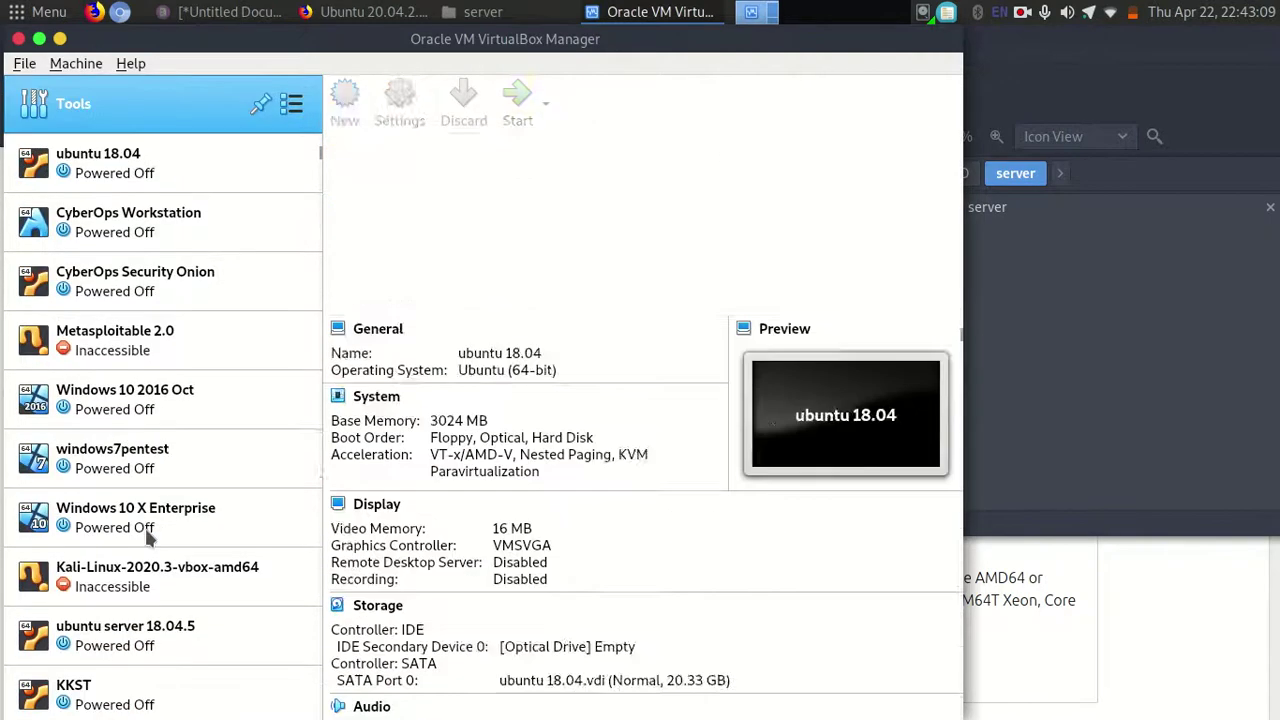
key(Down)
click(145, 526)
click(128, 594)
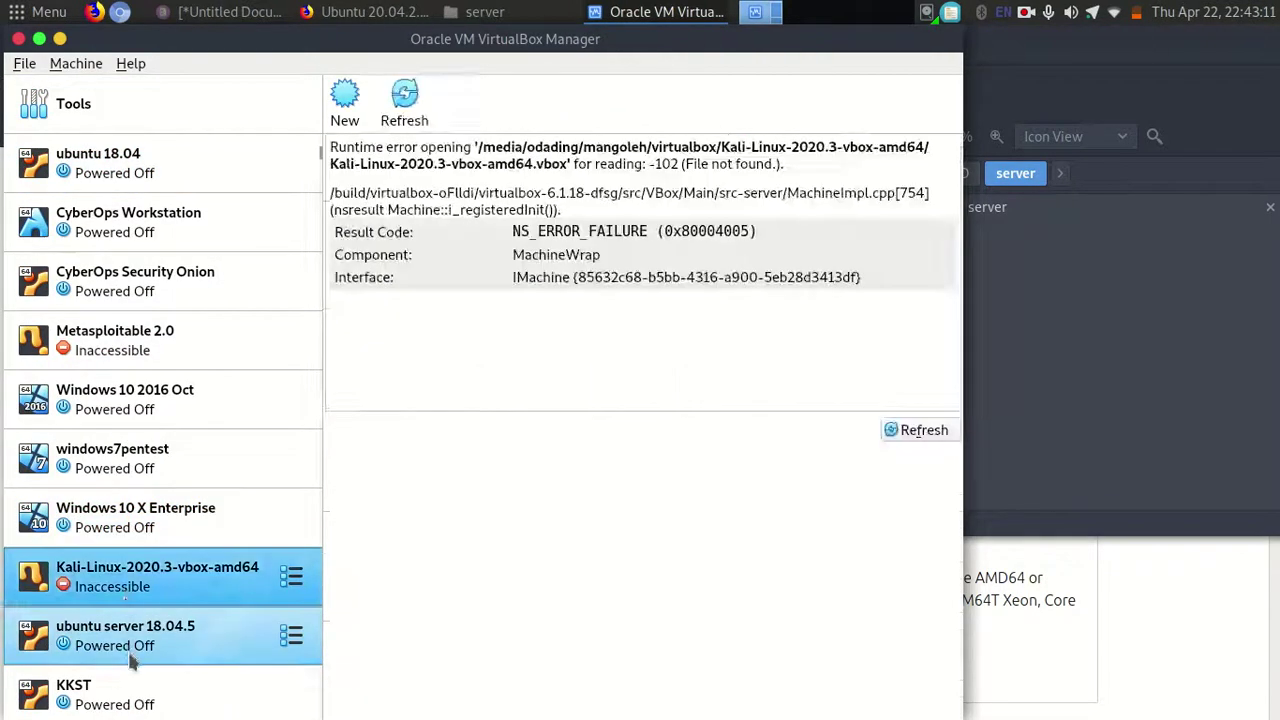
click(89, 655)
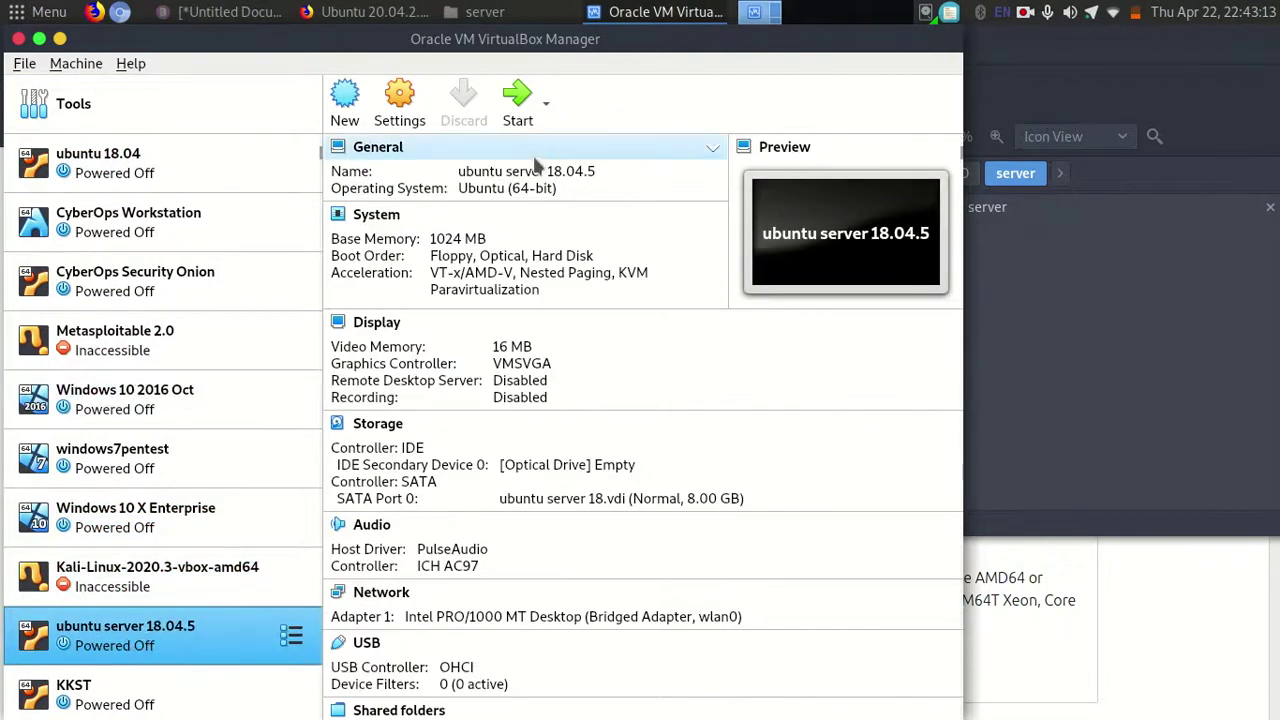
click(229, 125)
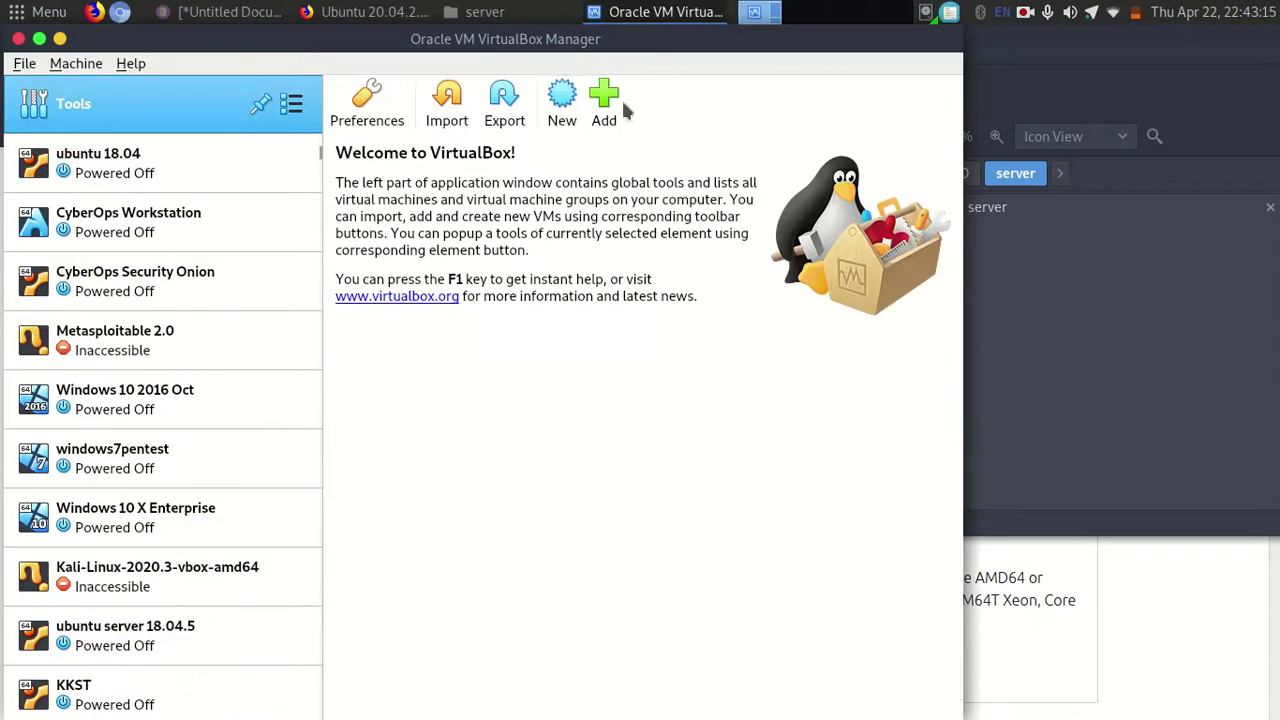
click(561, 100)
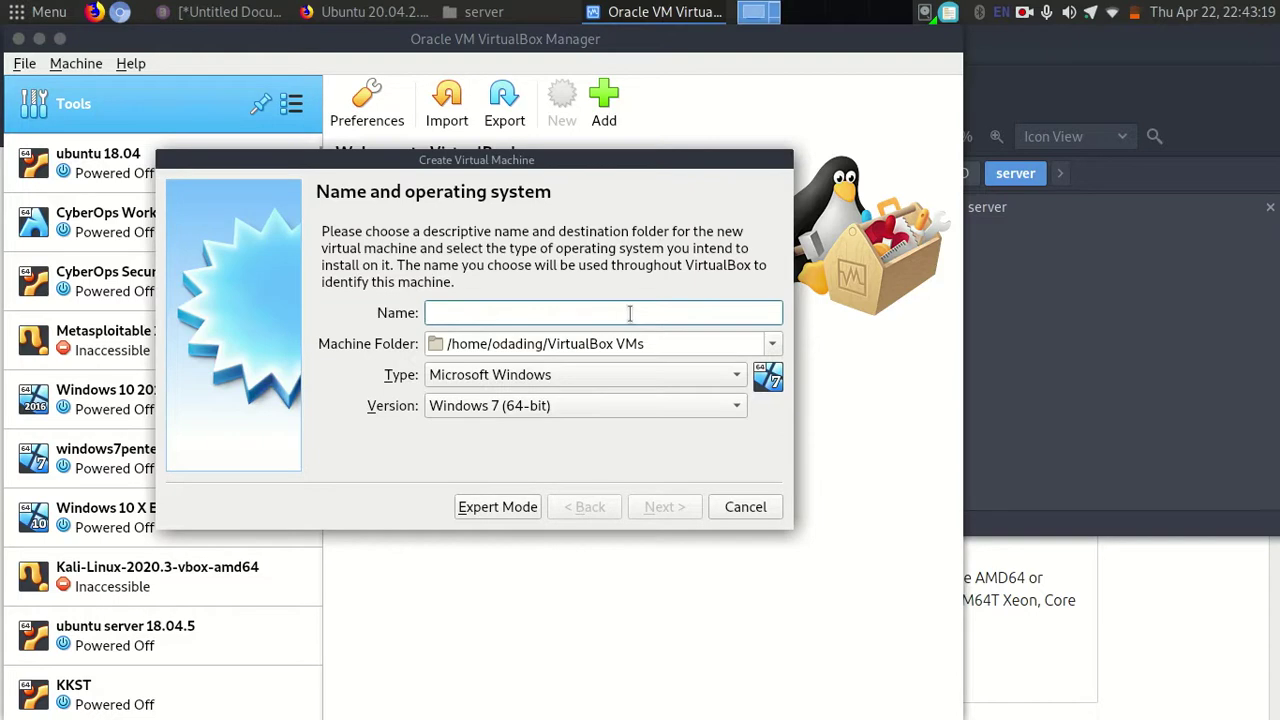
Name the machine 'Ubuntu server 20.04 LTS', give it 1531 MB RAM, and create a virtual disk.
text(Ubuntu server 20.)
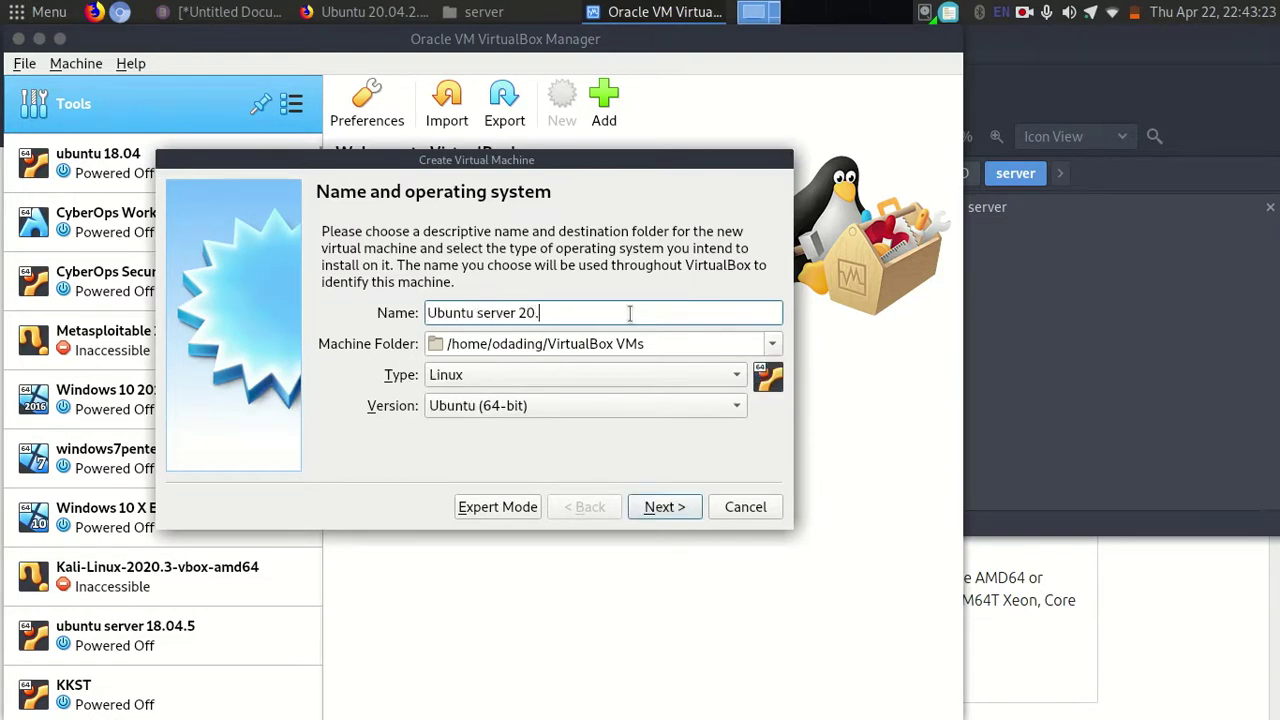
text(04 LTS)
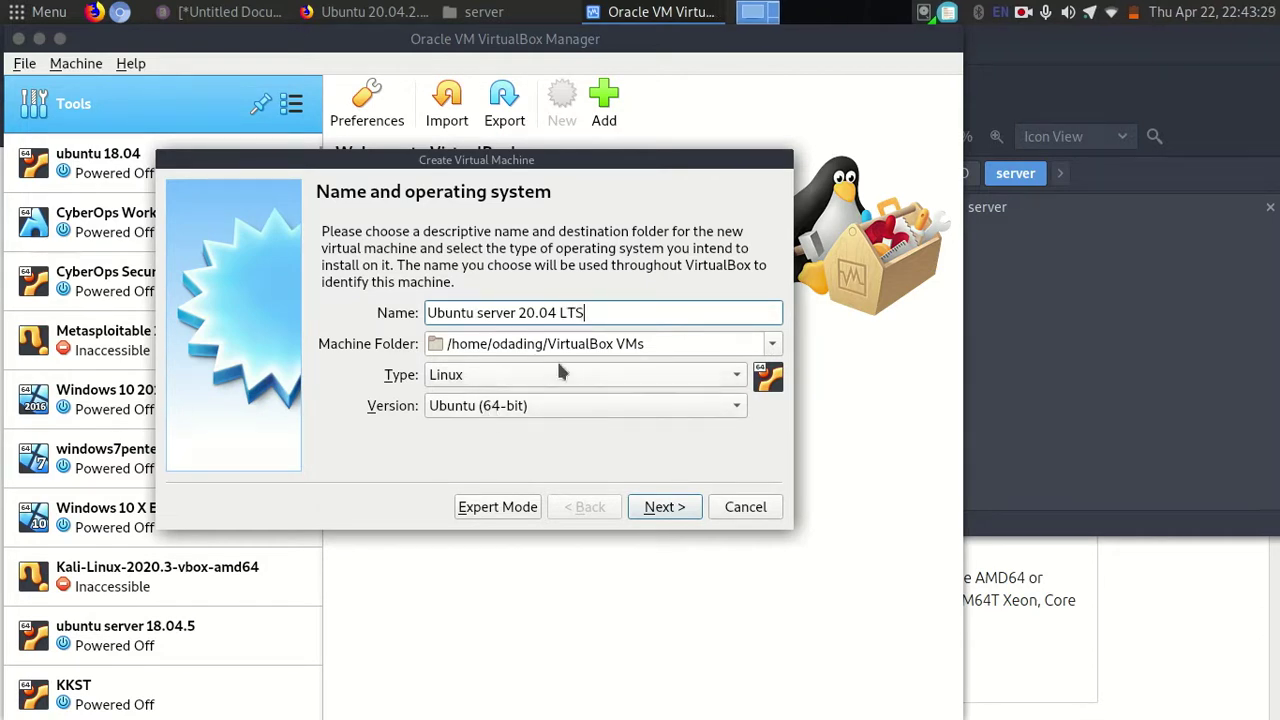
click(661, 508)
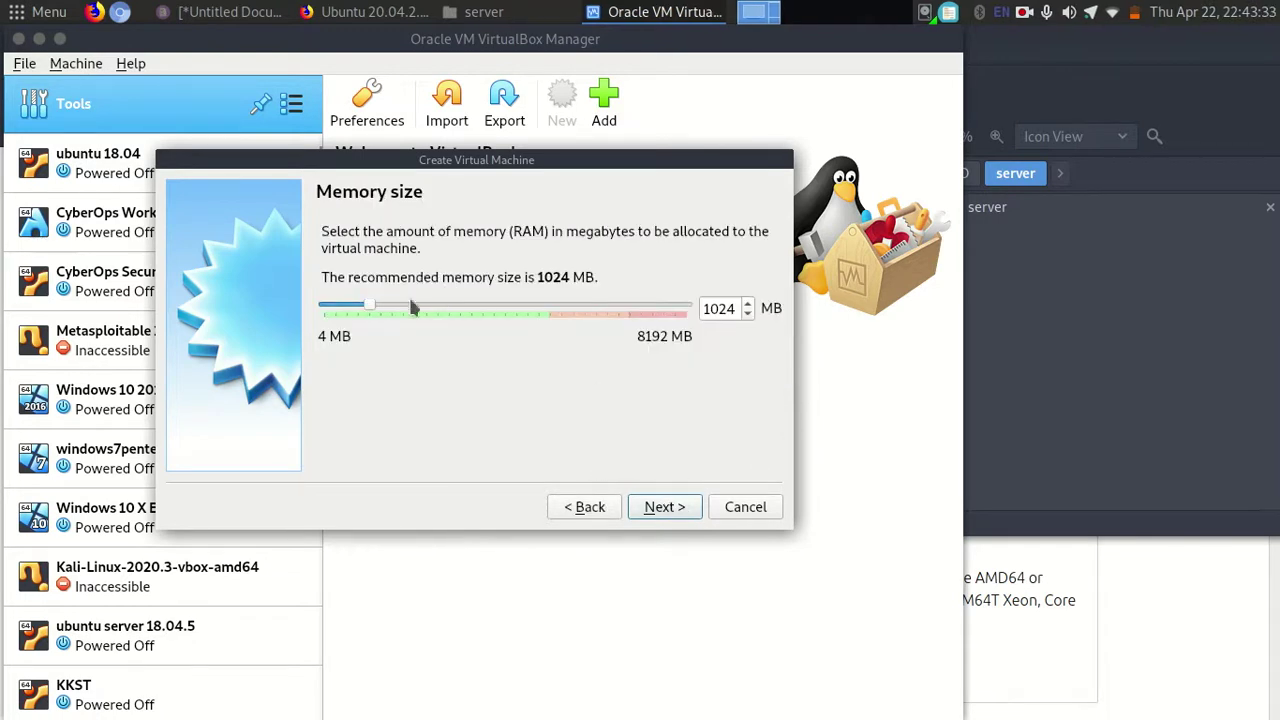
drag(371, 311, 395, 314)
click(663, 507)
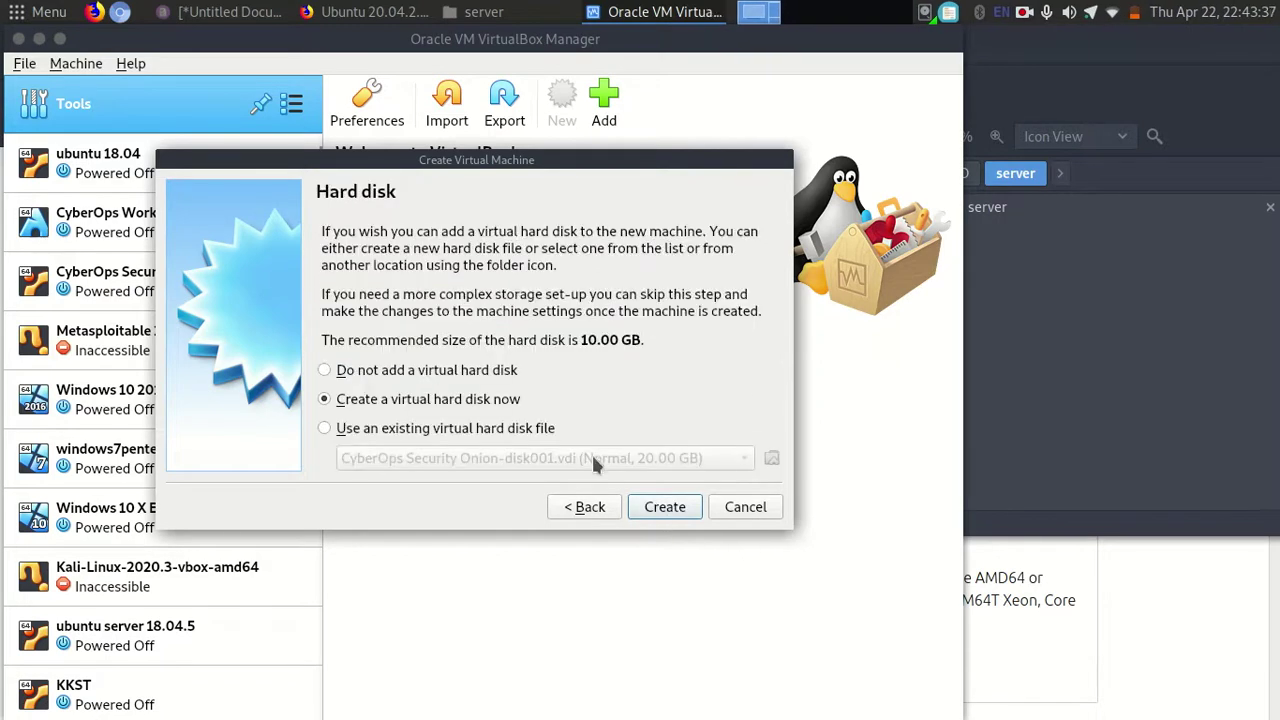
click(662, 507)
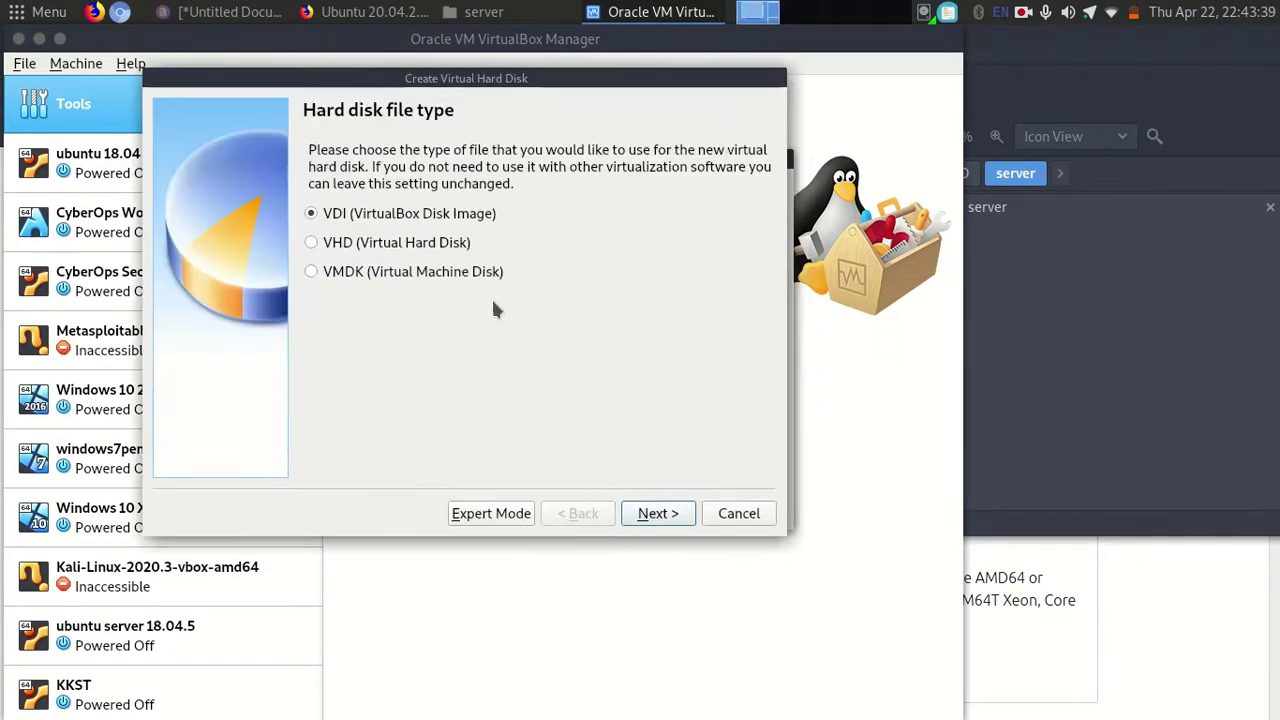
click(370, 11)
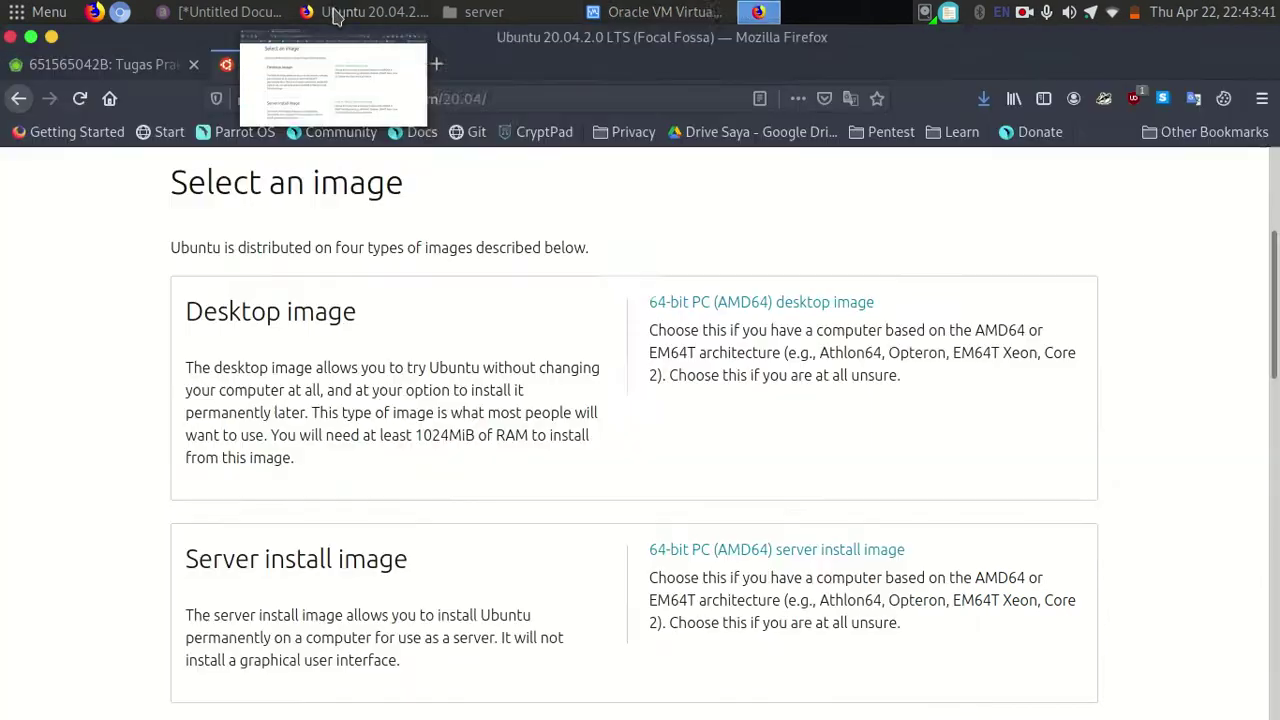
click(100, 64)
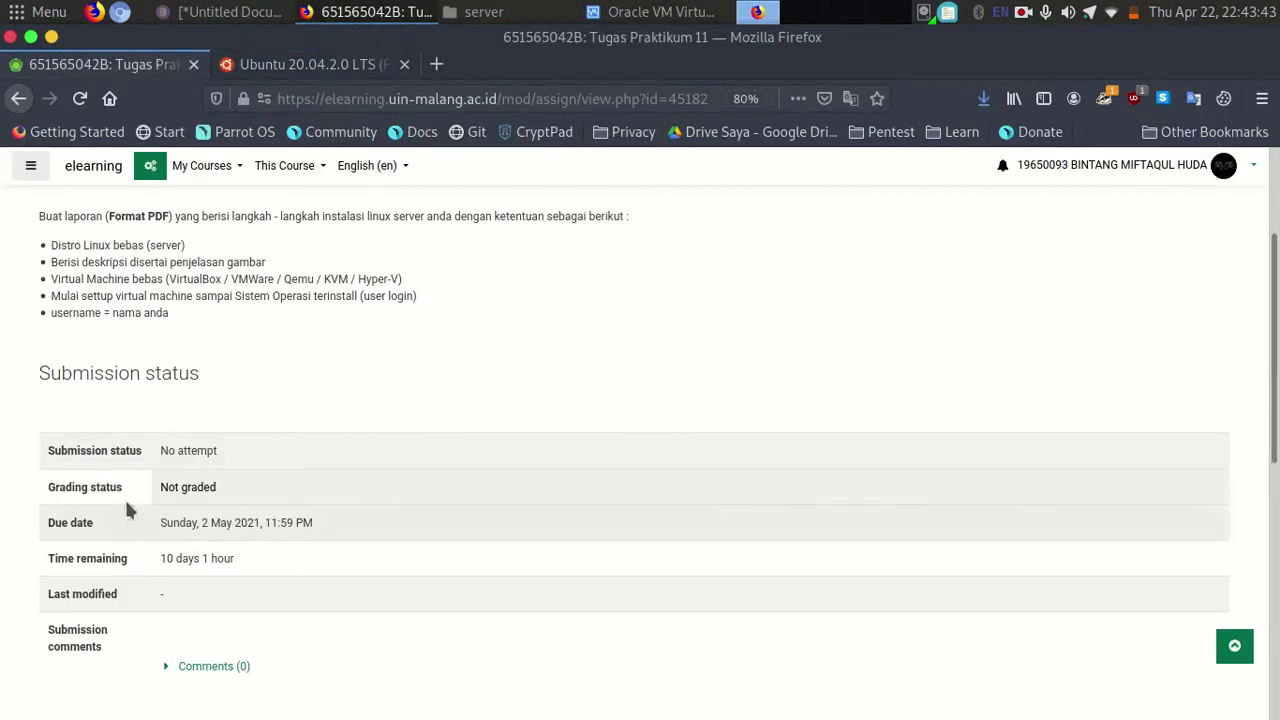
drag(58, 245, 186, 246)
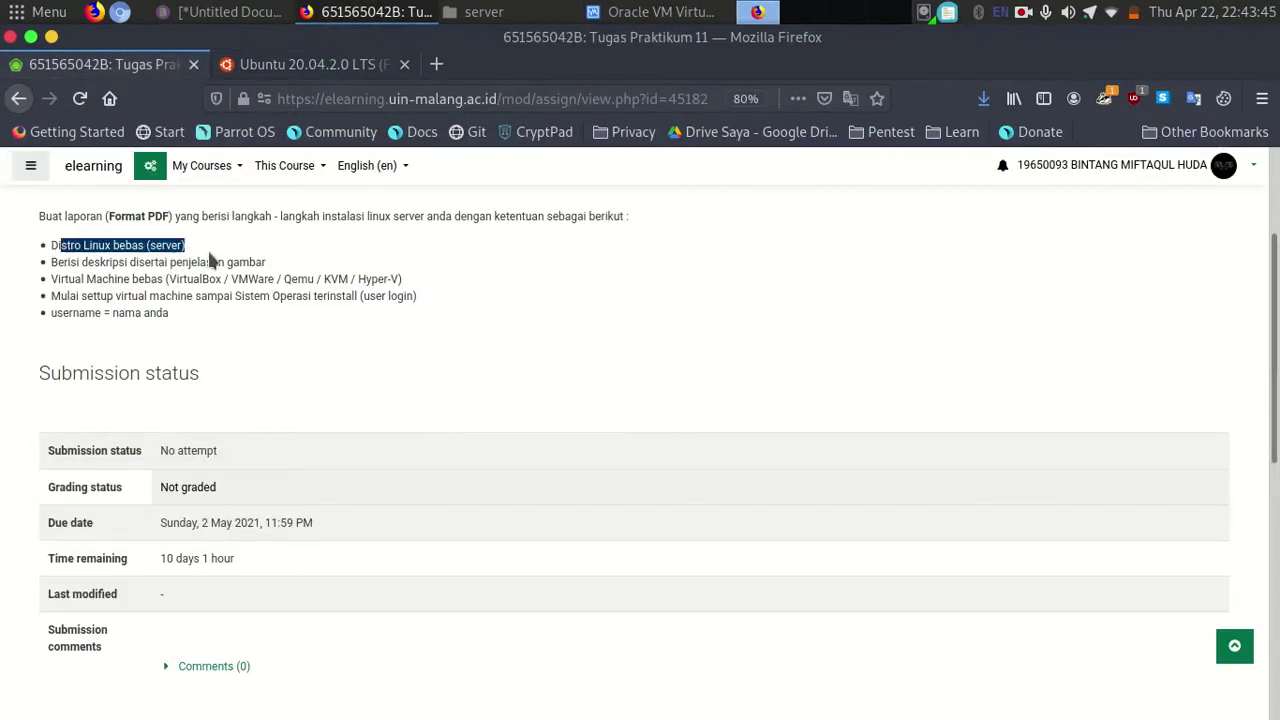
drag(50, 262, 276, 266)
drag(61, 279, 402, 280)
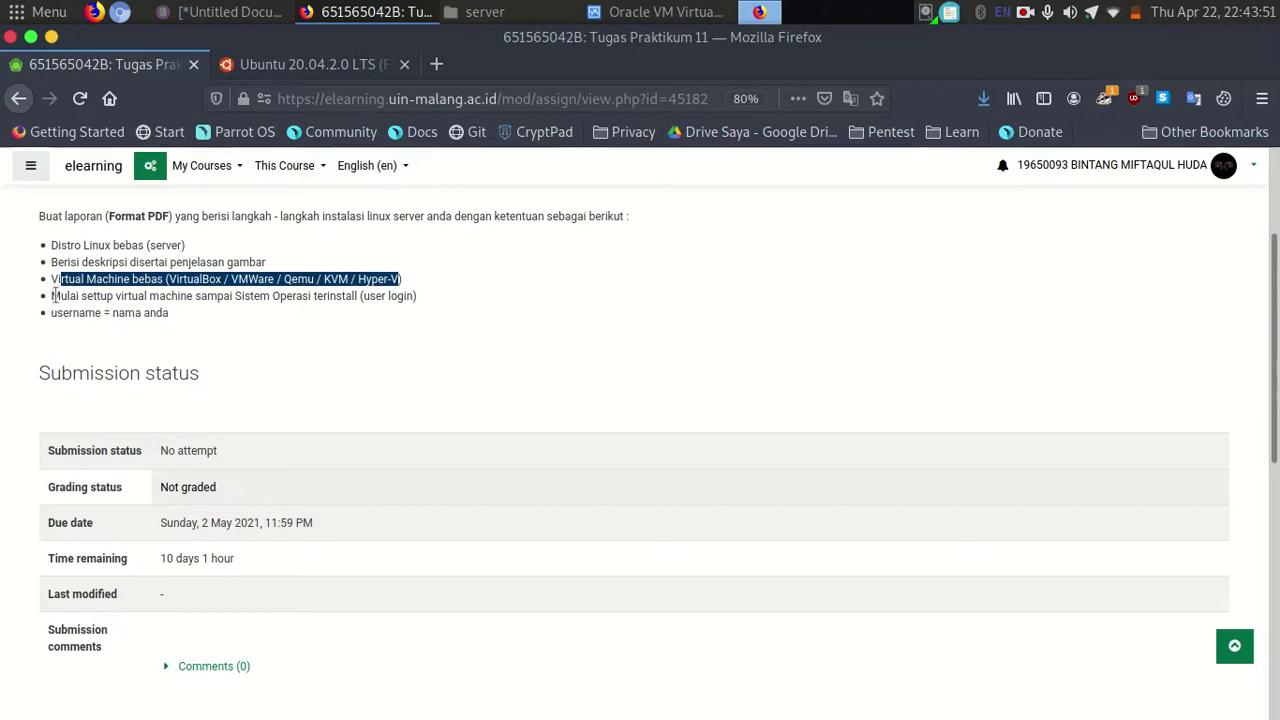
drag(128, 296, 400, 296)
click(399, 296)
drag(144, 312, 66, 312)
click(66, 310)
click(655, 11)
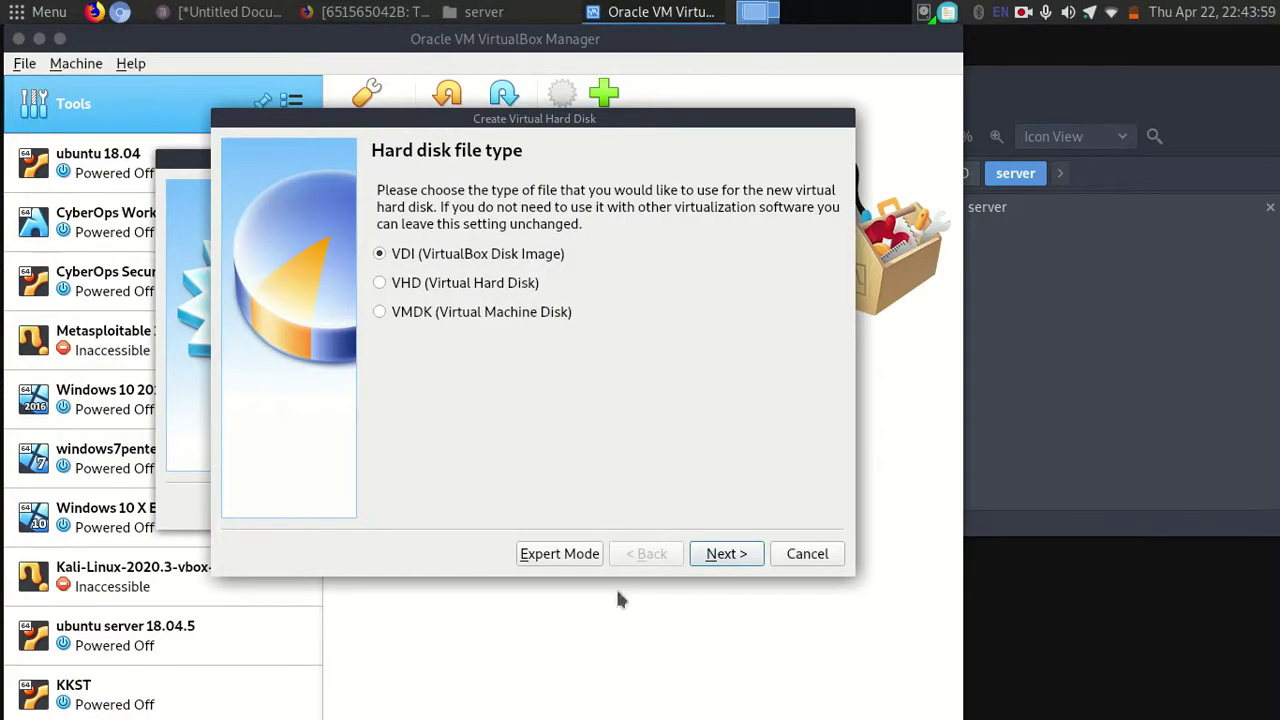
Keep VDI and dynamic allocation, set the disk size to 15.00 GB, and create it.
click(733, 557)
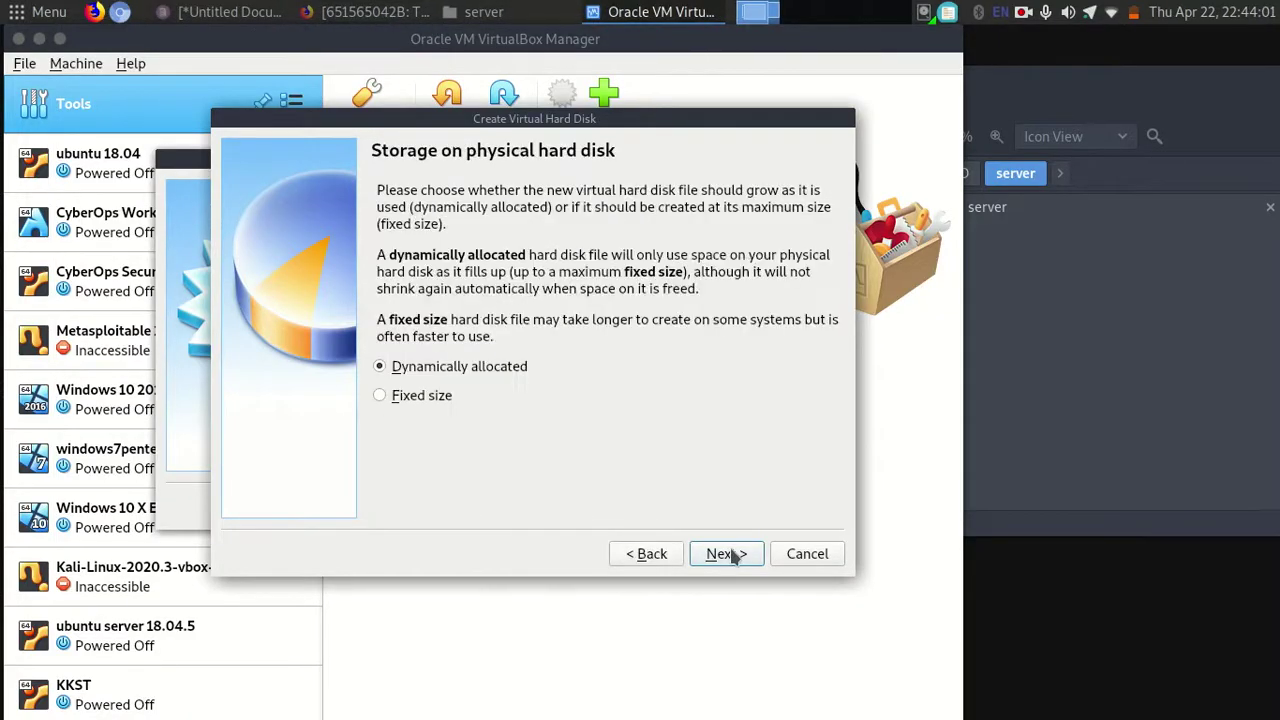
click(716, 562)
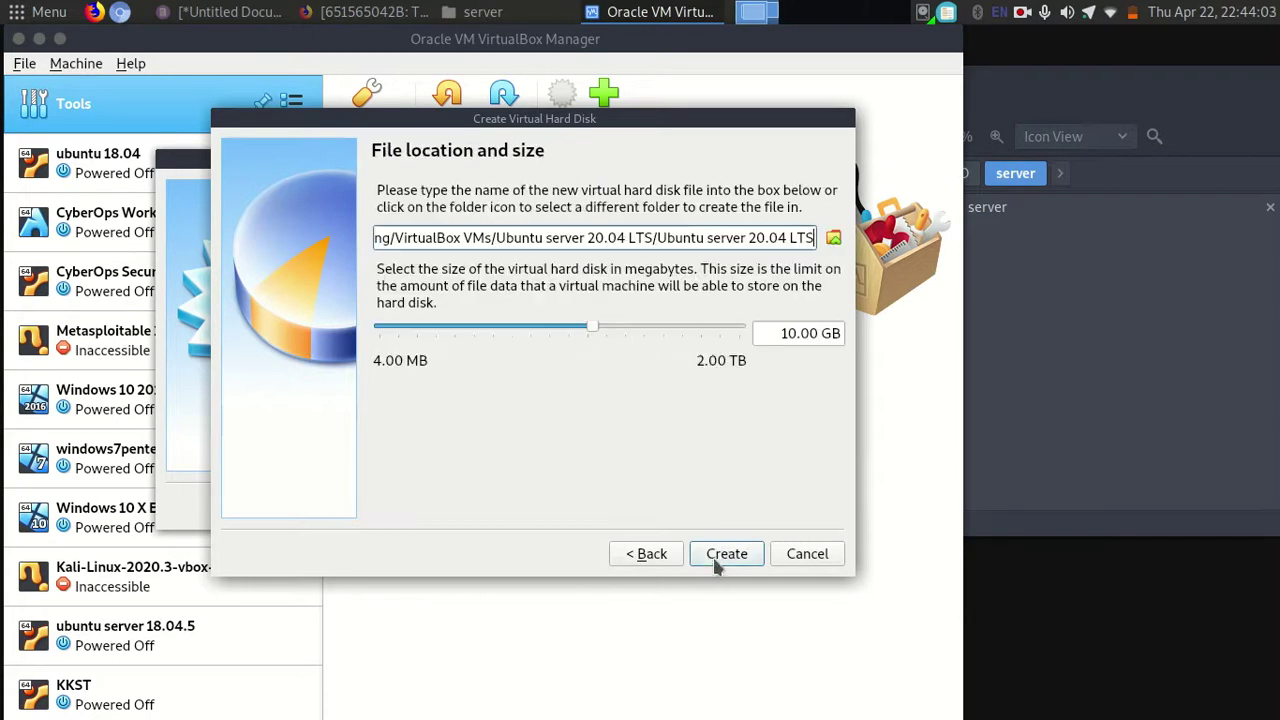
drag(594, 331, 608, 330)
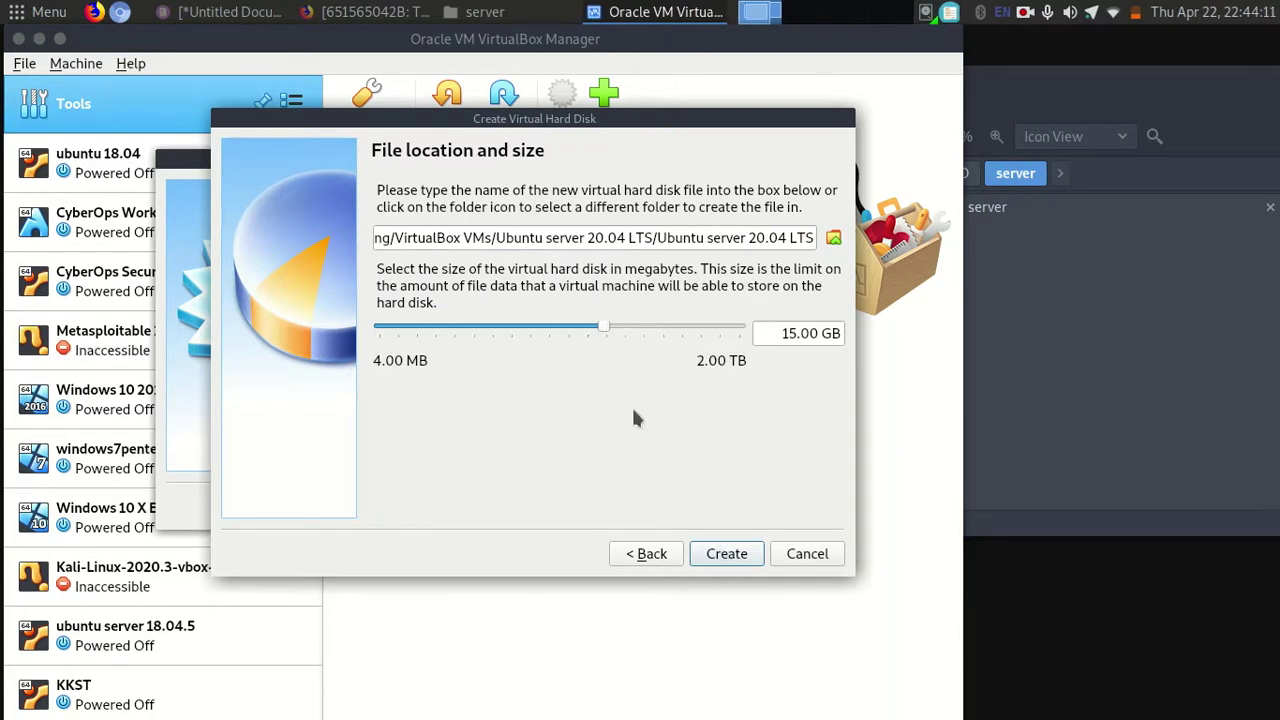
click(726, 553)
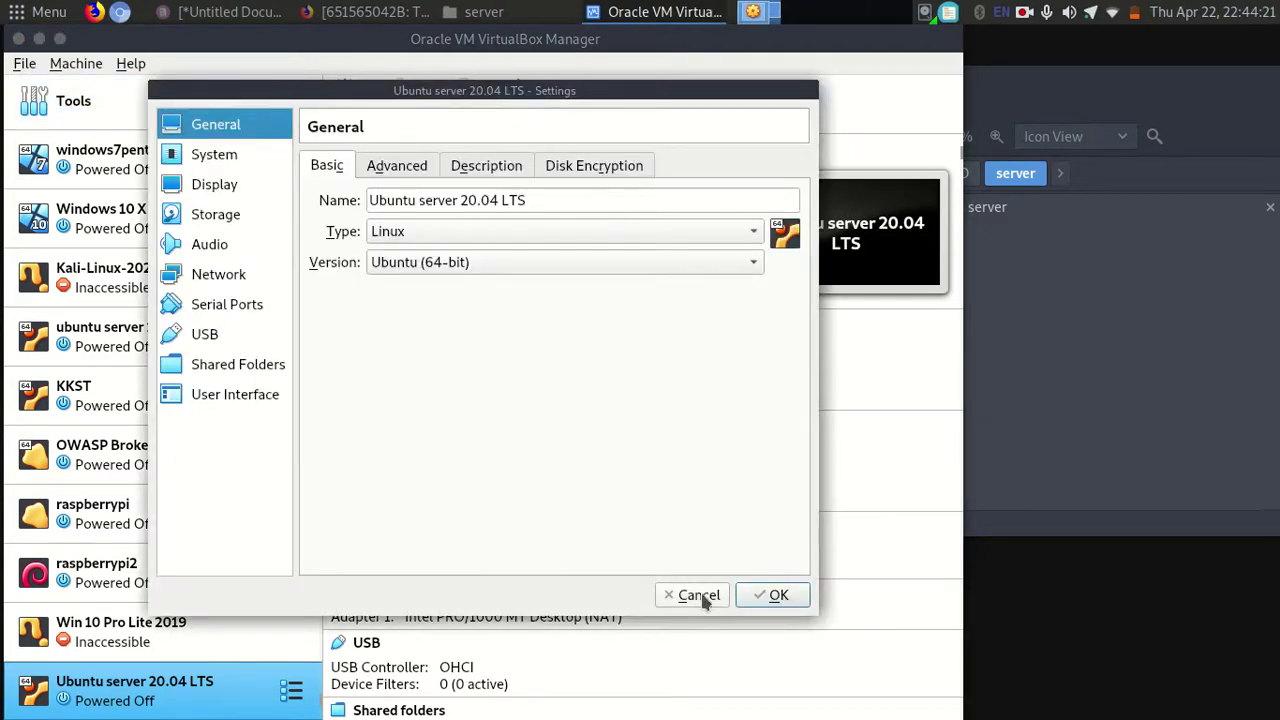
Attach network adapter 1 as Bridged Adapter on wlan0, then start the machine.
click(695, 594)
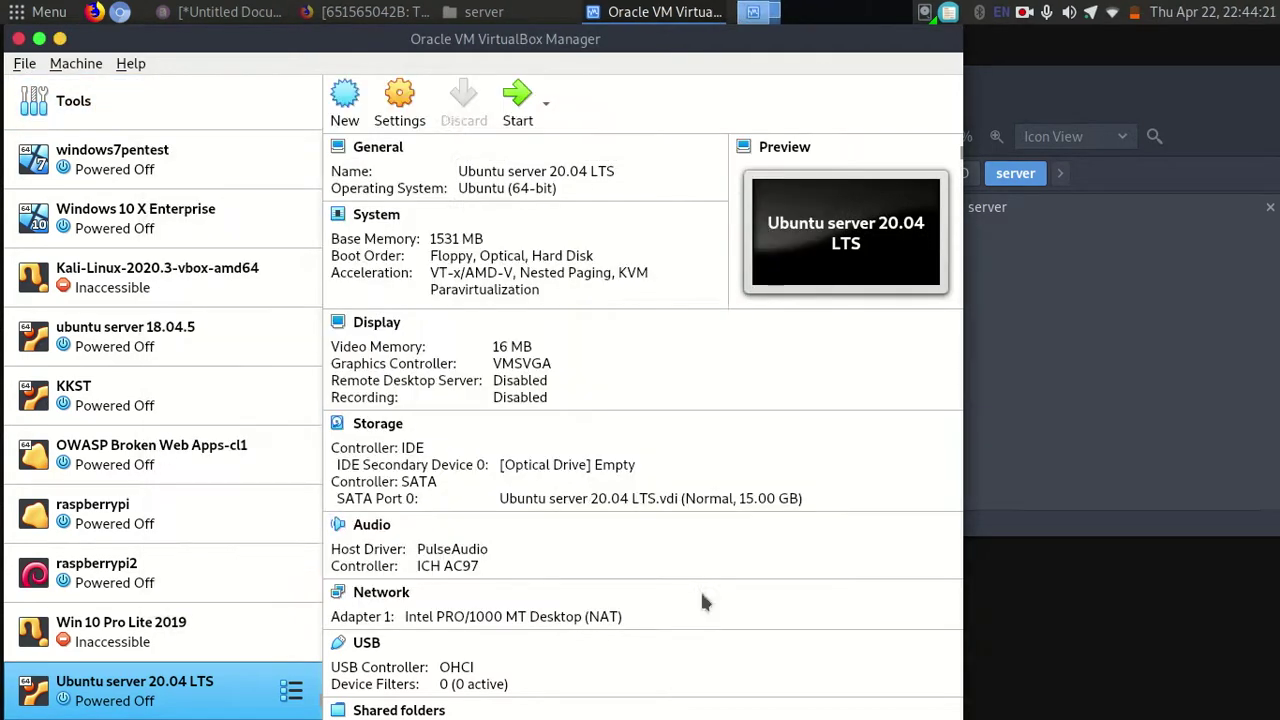
click(405, 112)
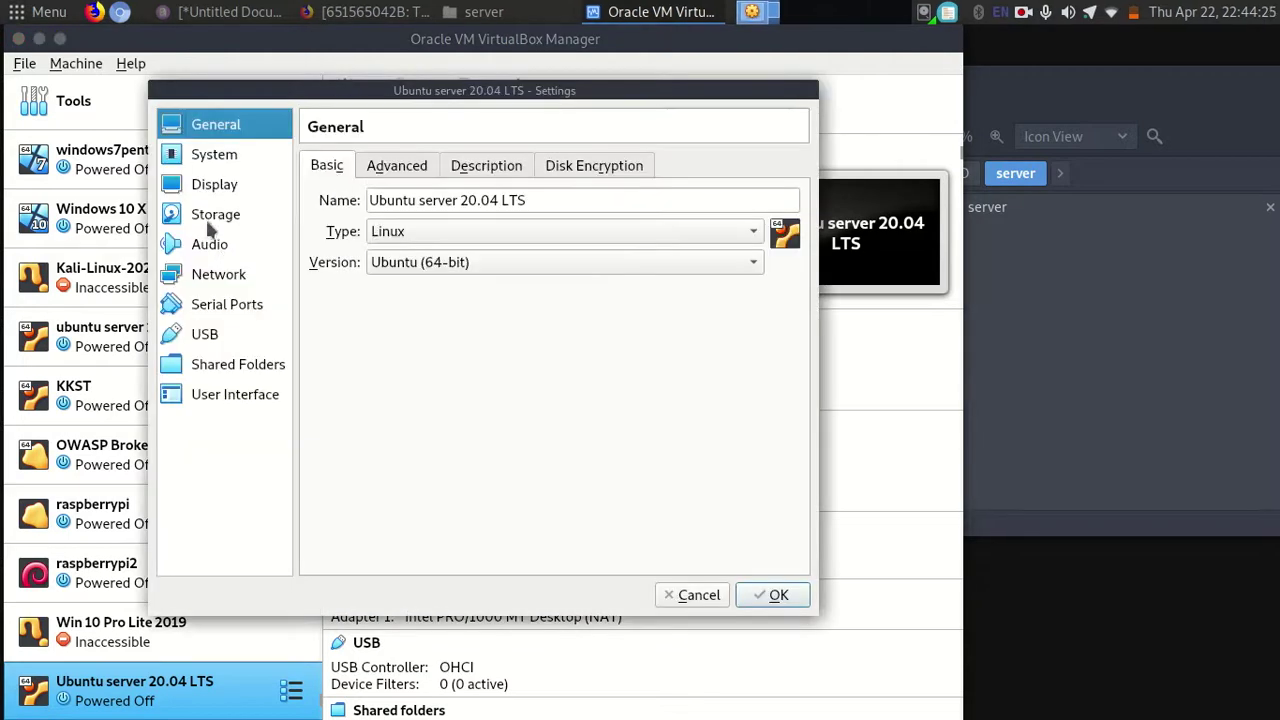
click(212, 214)
click(218, 274)
click(540, 229)
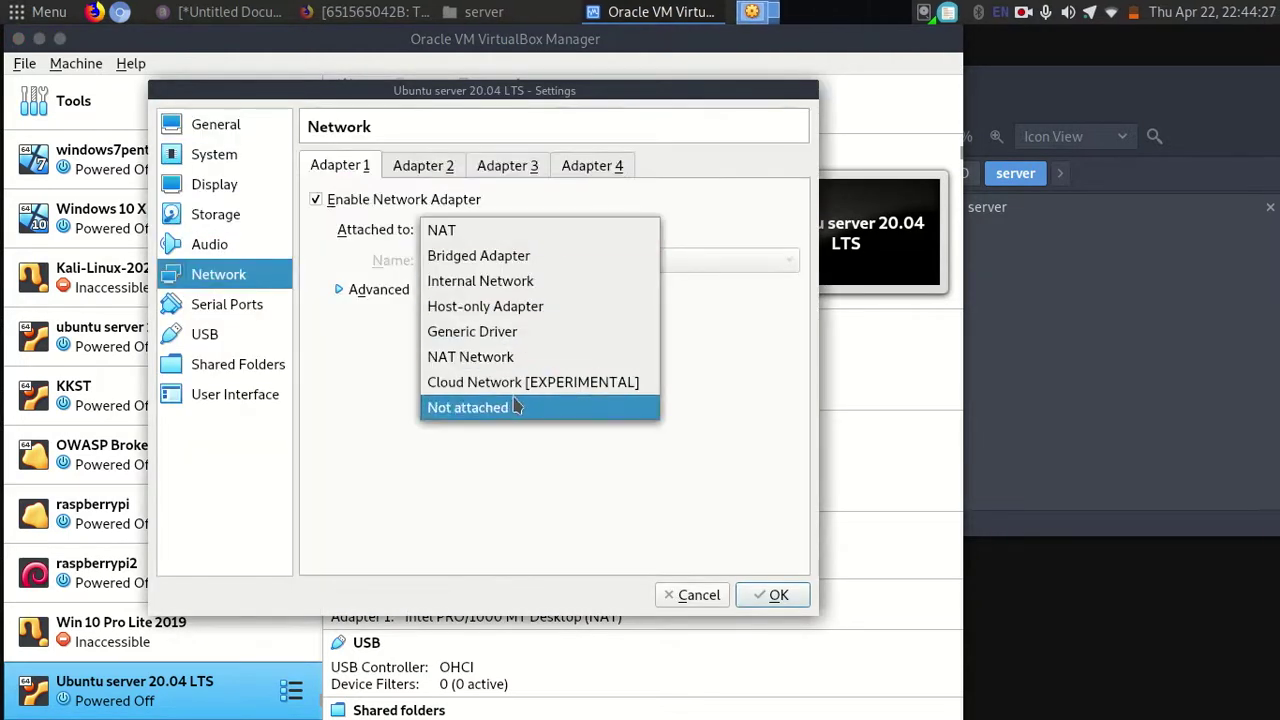
click(478, 255)
click(752, 595)
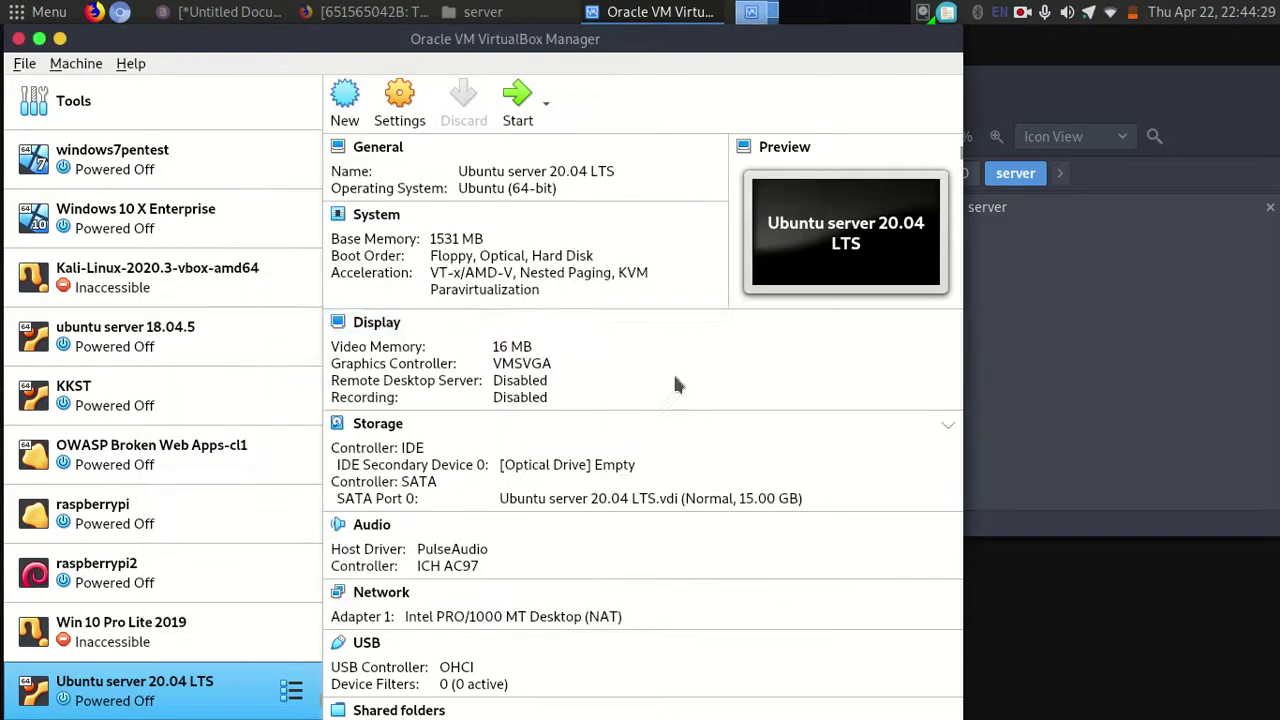
click(519, 103)
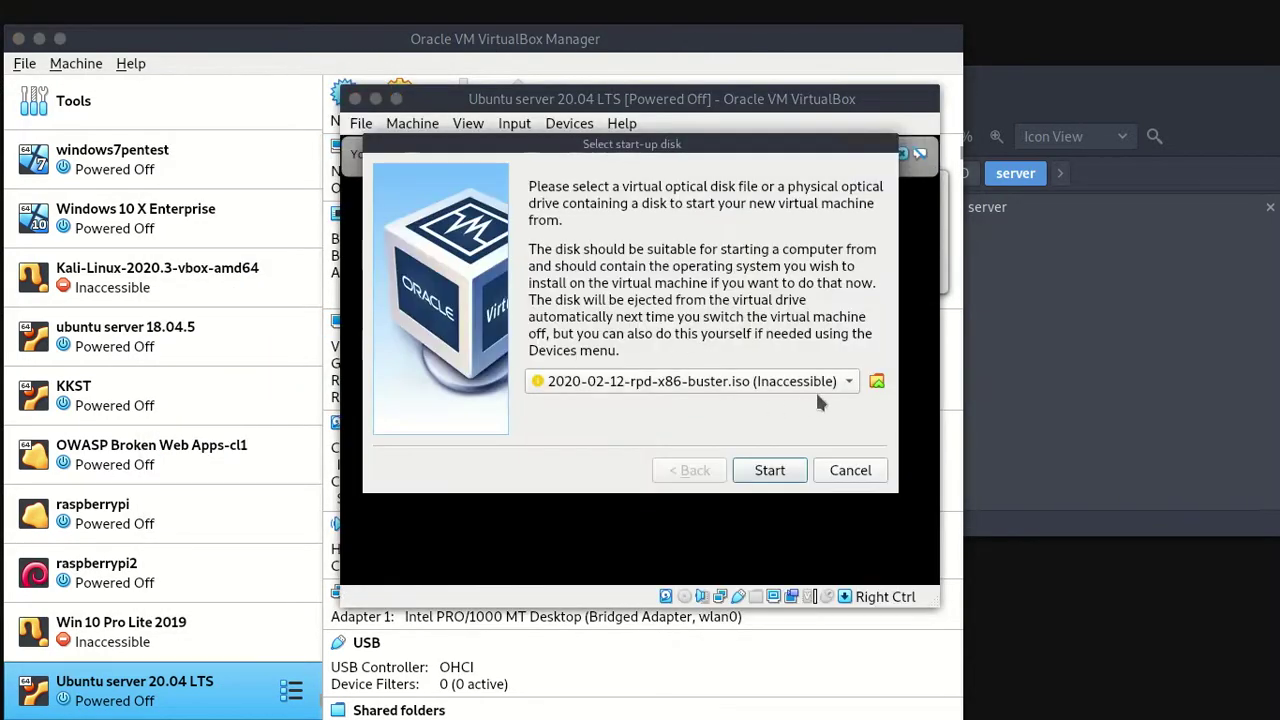
Add a disk image from the ISO/server folder on the mangoleh drive.
click(849, 381)
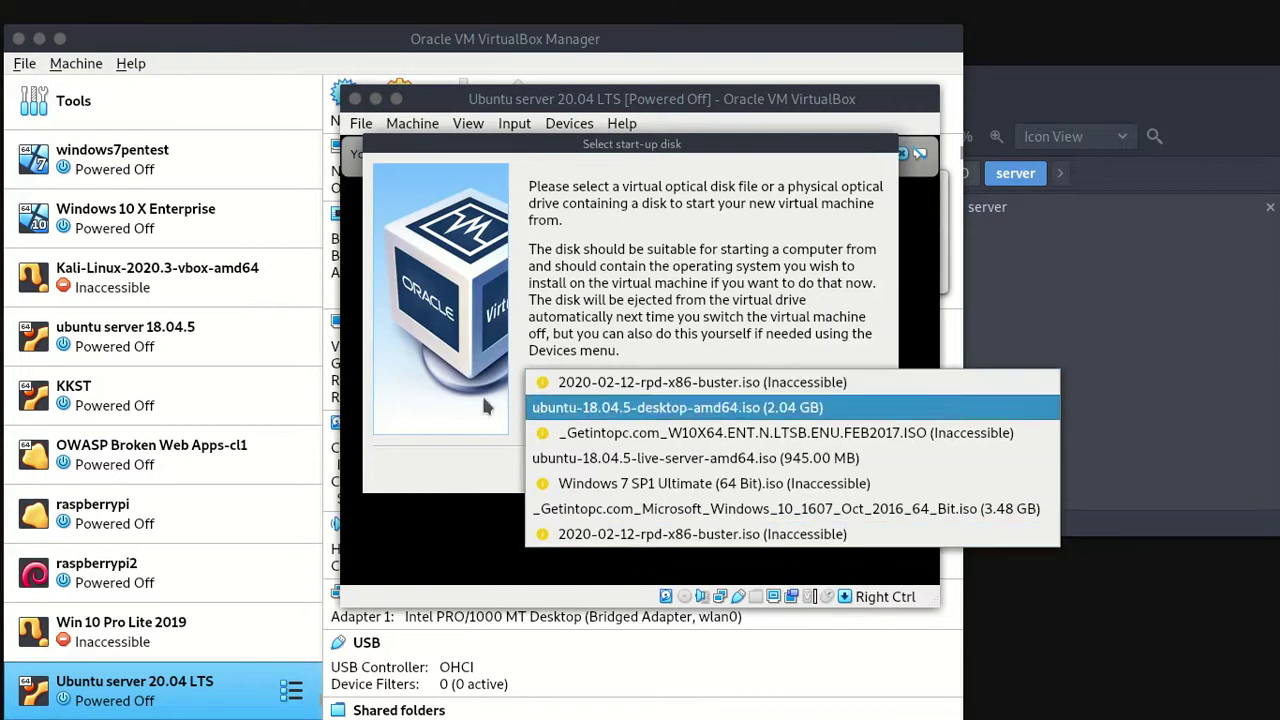
click(686, 381)
click(876, 381)
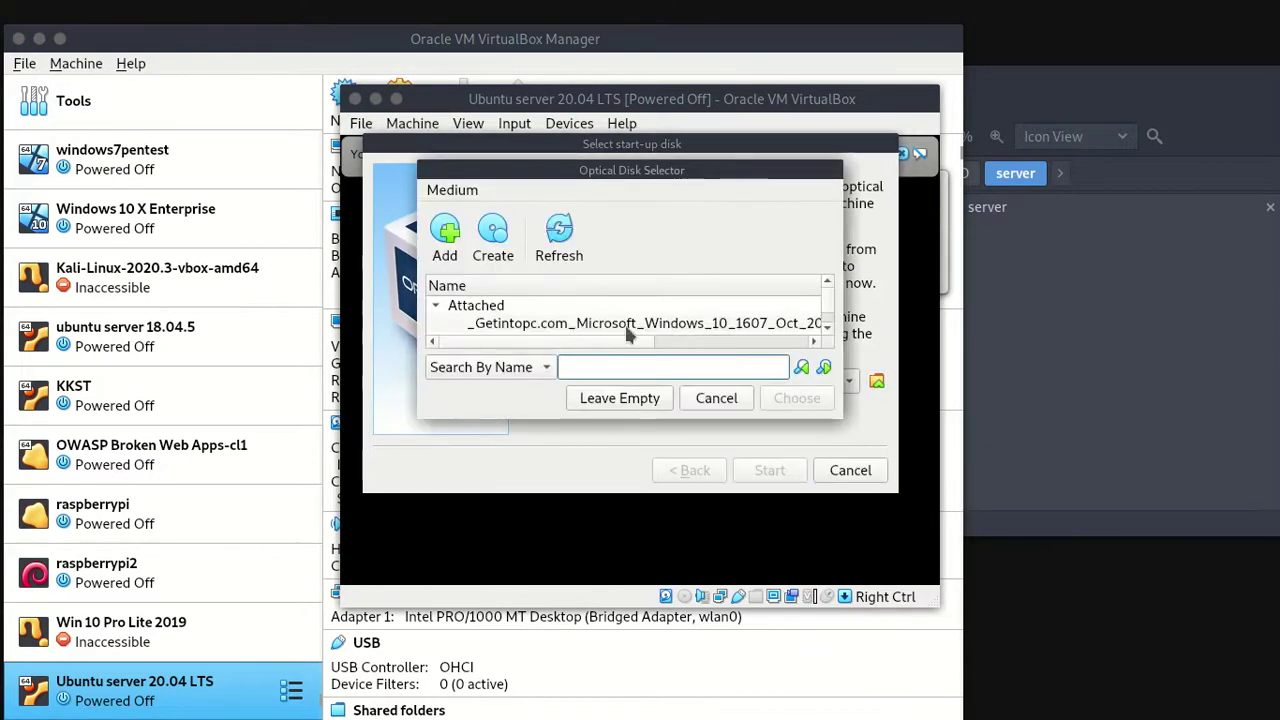
click(440, 252)
click(143, 317)
click(288, 152)
text(iso)
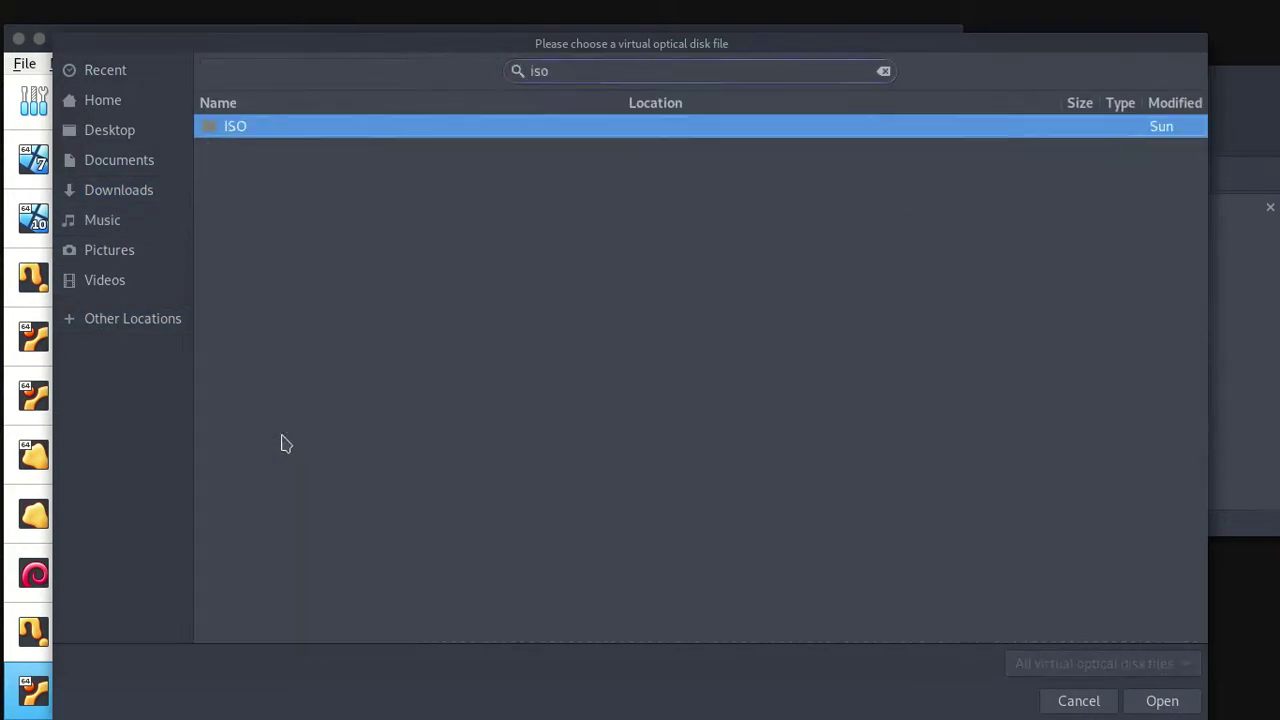
key(Return)
key(Down)
key(Down)
key(Down)
key(Up)
key(Return)
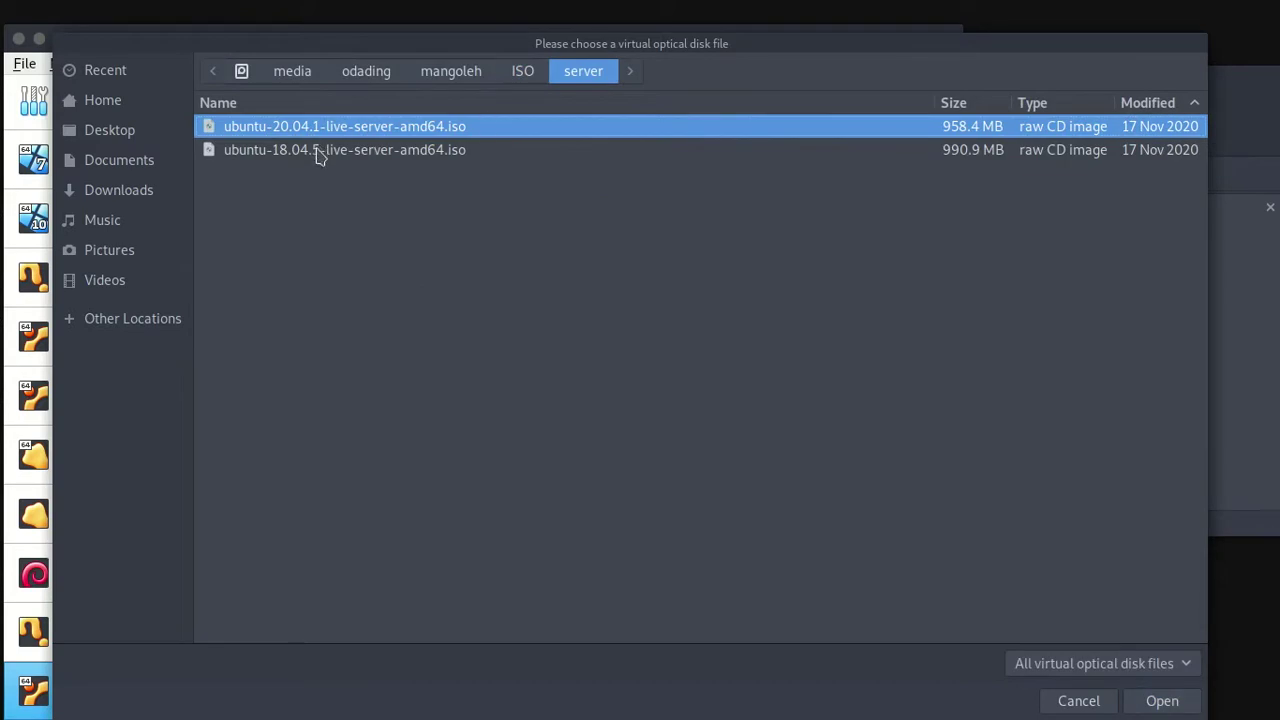
Choose ubuntu-20.04.1-live-server-amd64.iso as the start-up disk and boot from it.
click(1160, 700)
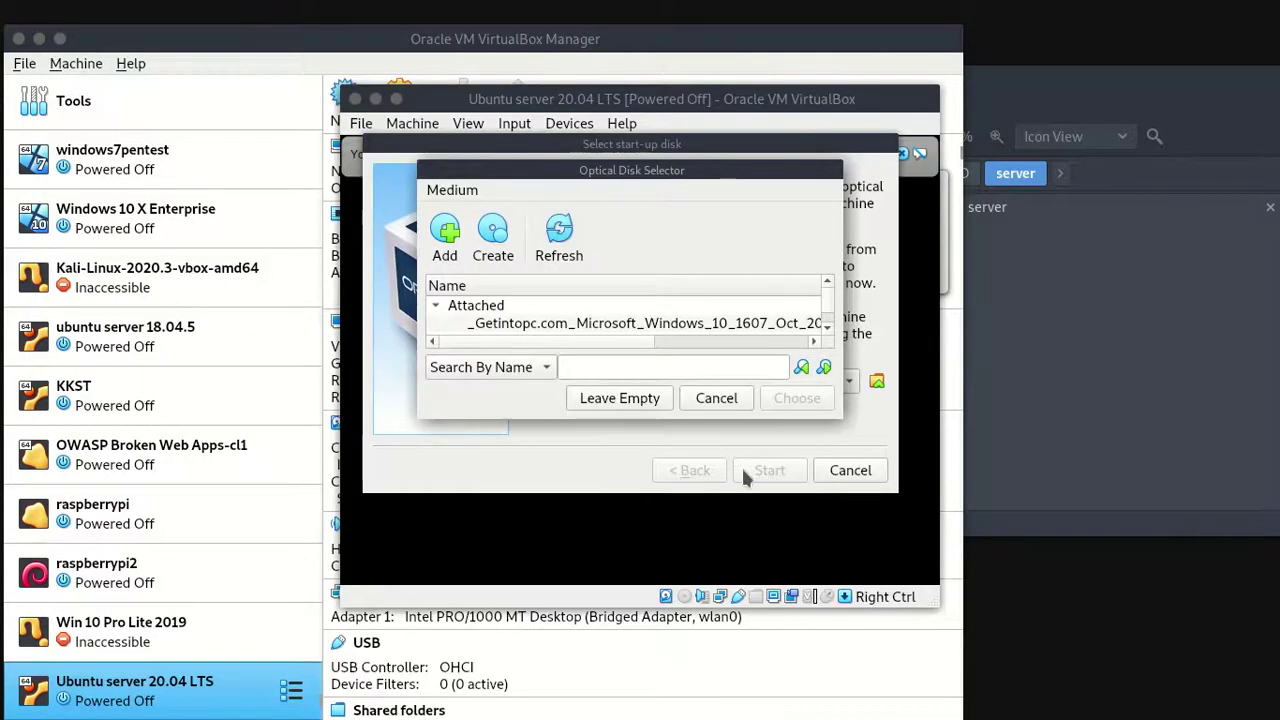
click(827, 316)
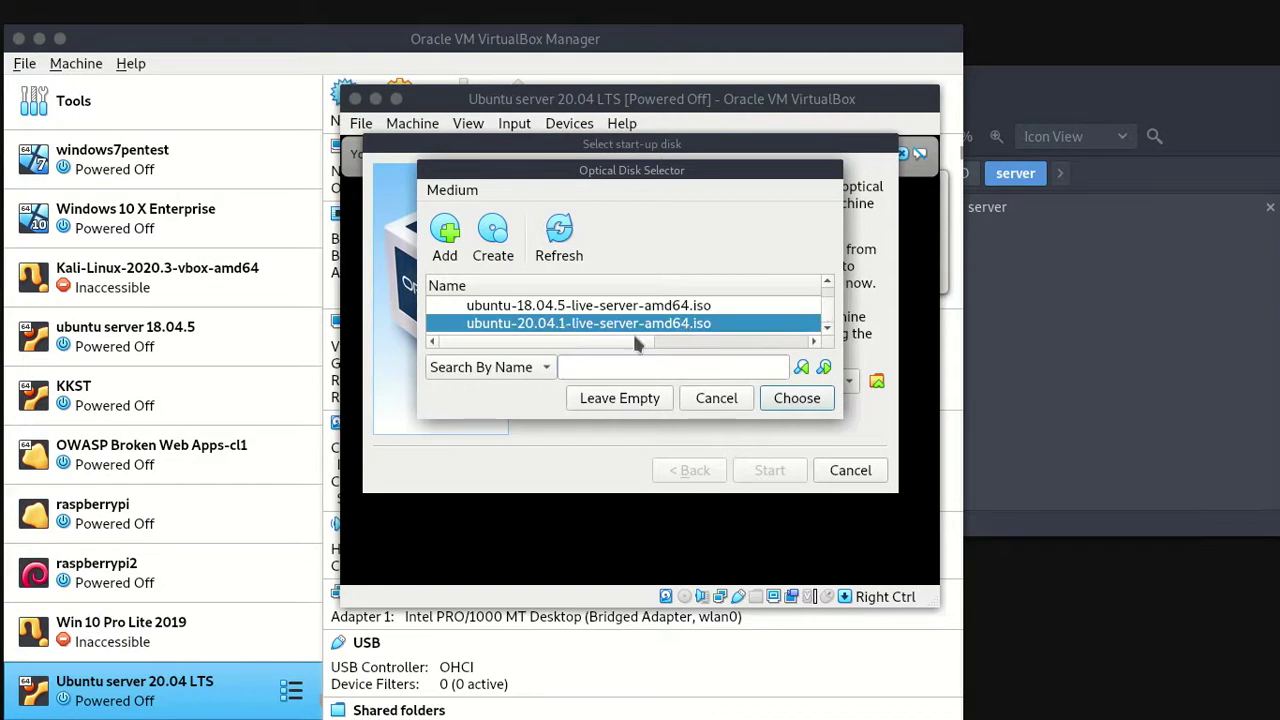
click(790, 398)
click(772, 470)
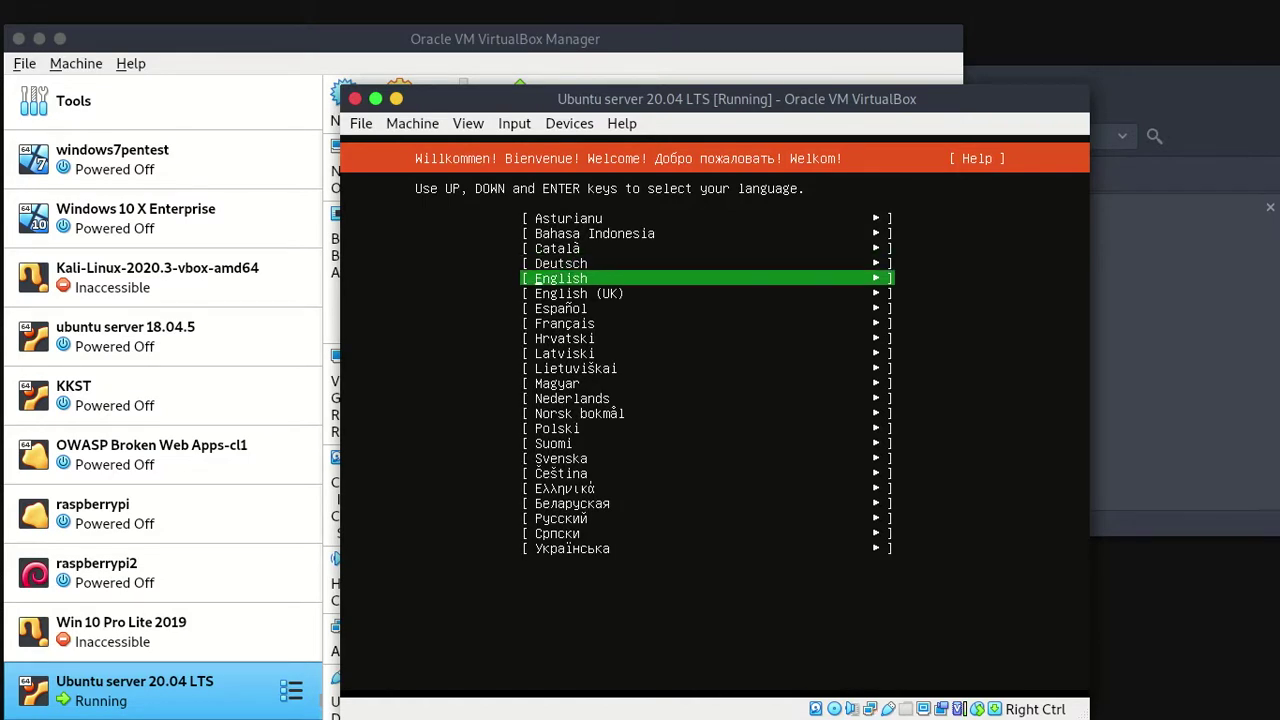
Select English as the installer language.
key(Down)
key(Up)
key(Down)
key(Down)
key(Up)
key(Down)
key(Up)
key(Up)
key(Up)
key(Down)
key(Up)
key(Down)
key(Return)
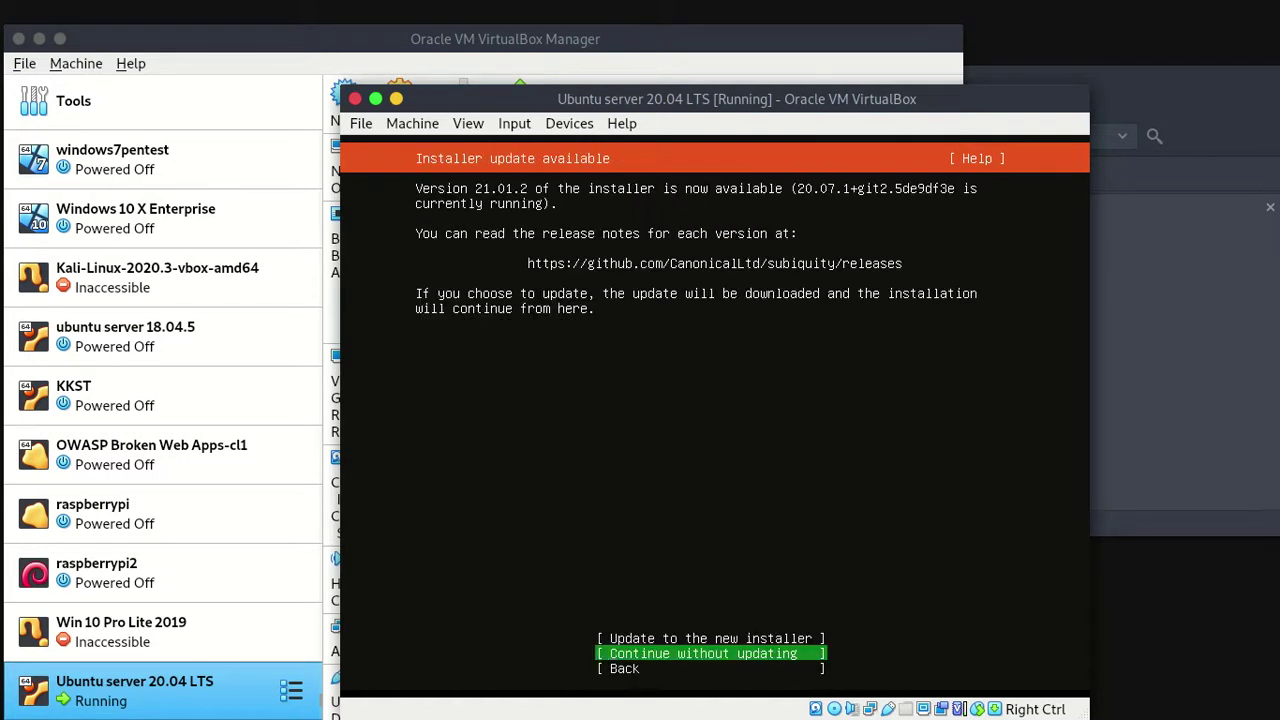
Skip the installer update and continue without updating.
key(Up)
key(Down)
key(Up)
key(Down)
key(Down)
key(Up)
key(Return)
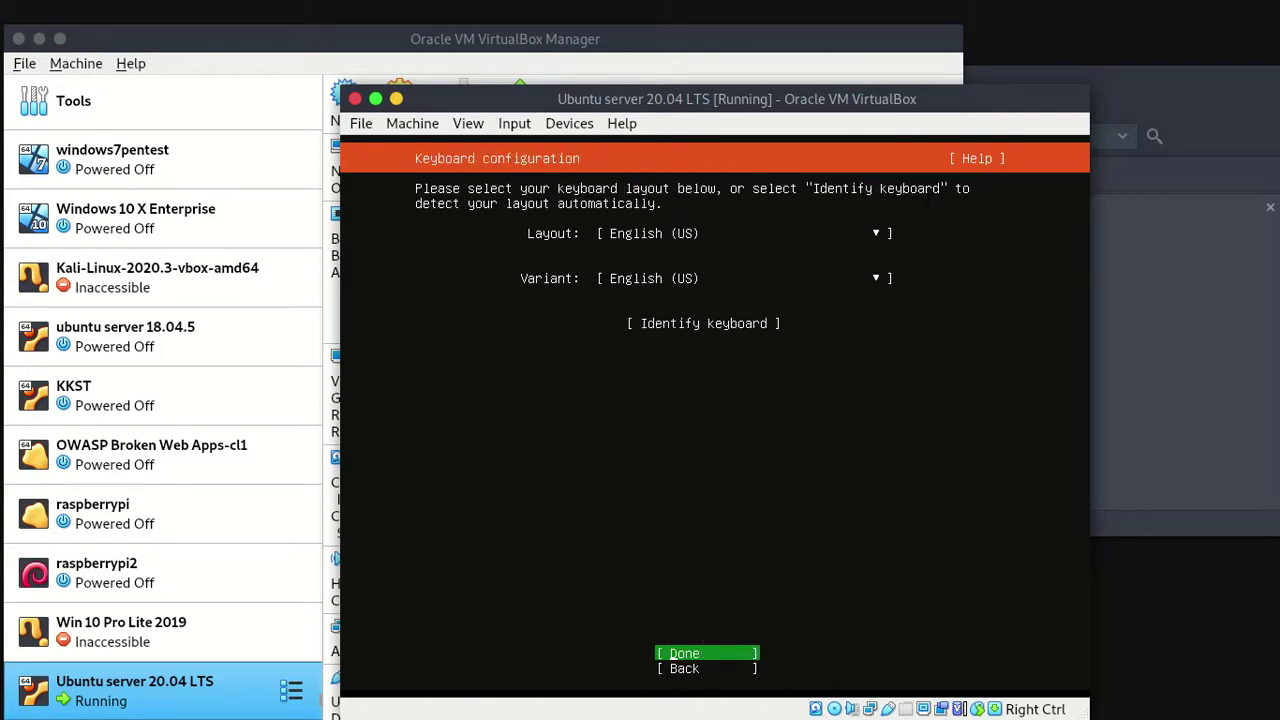
Try keyboard auto-detection, cancel it, and keep the English (US) layout.
click(703, 323)
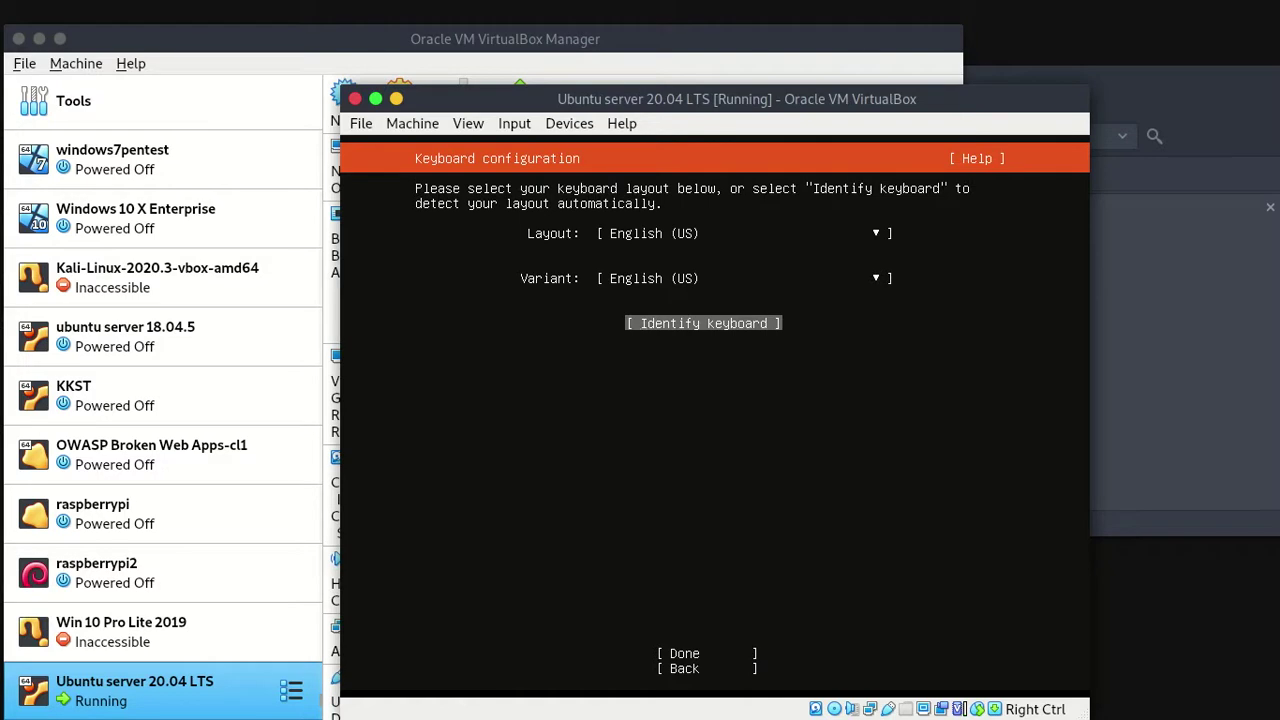
key(Return)
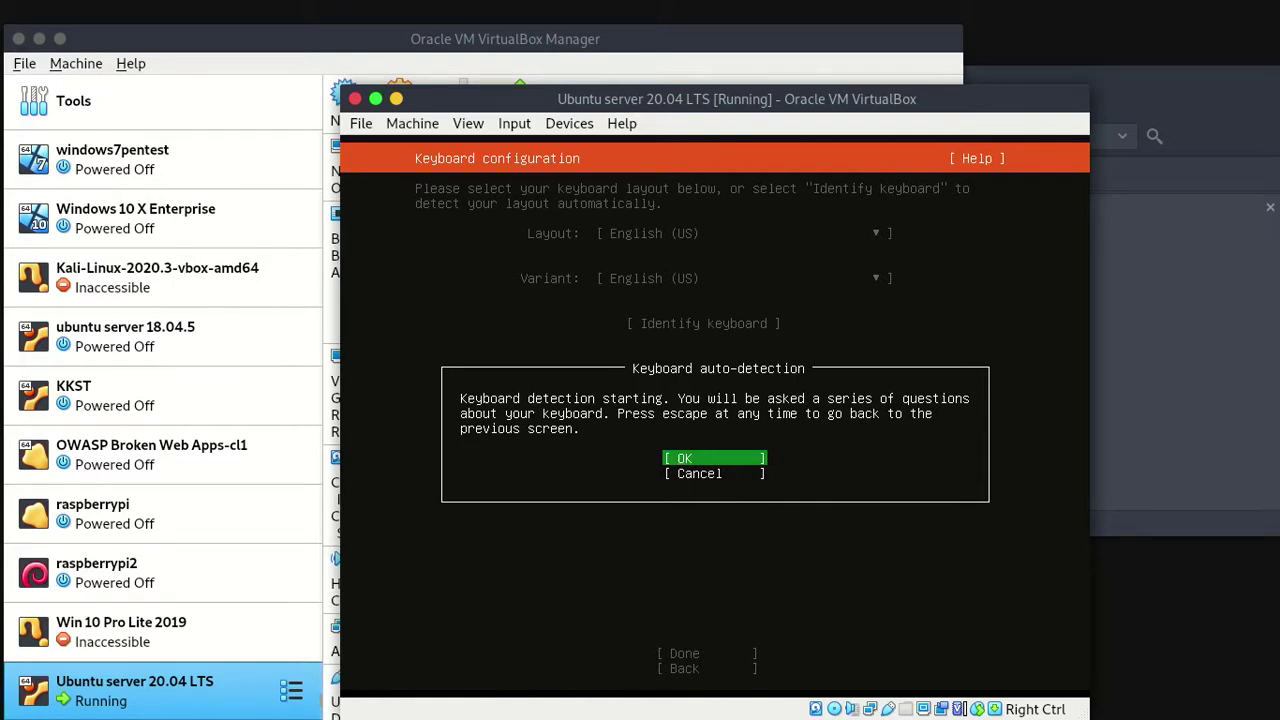
key(Down)
key(Return)
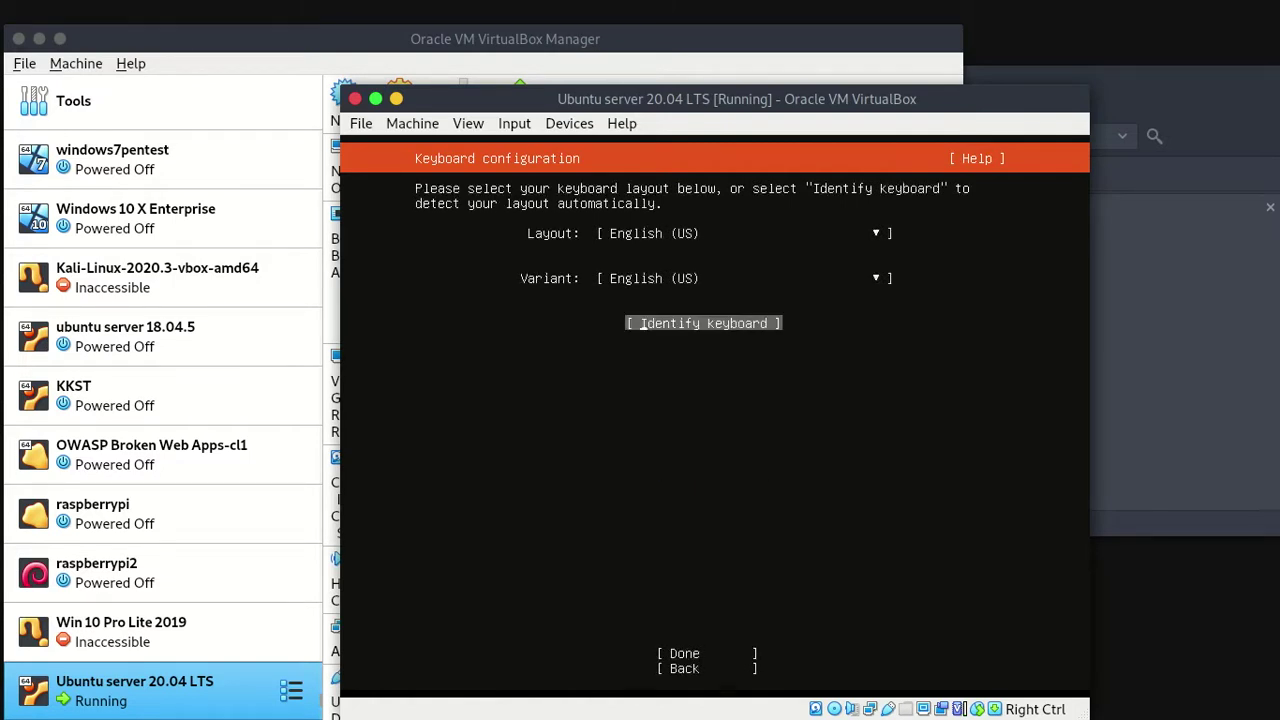
key(Tab)
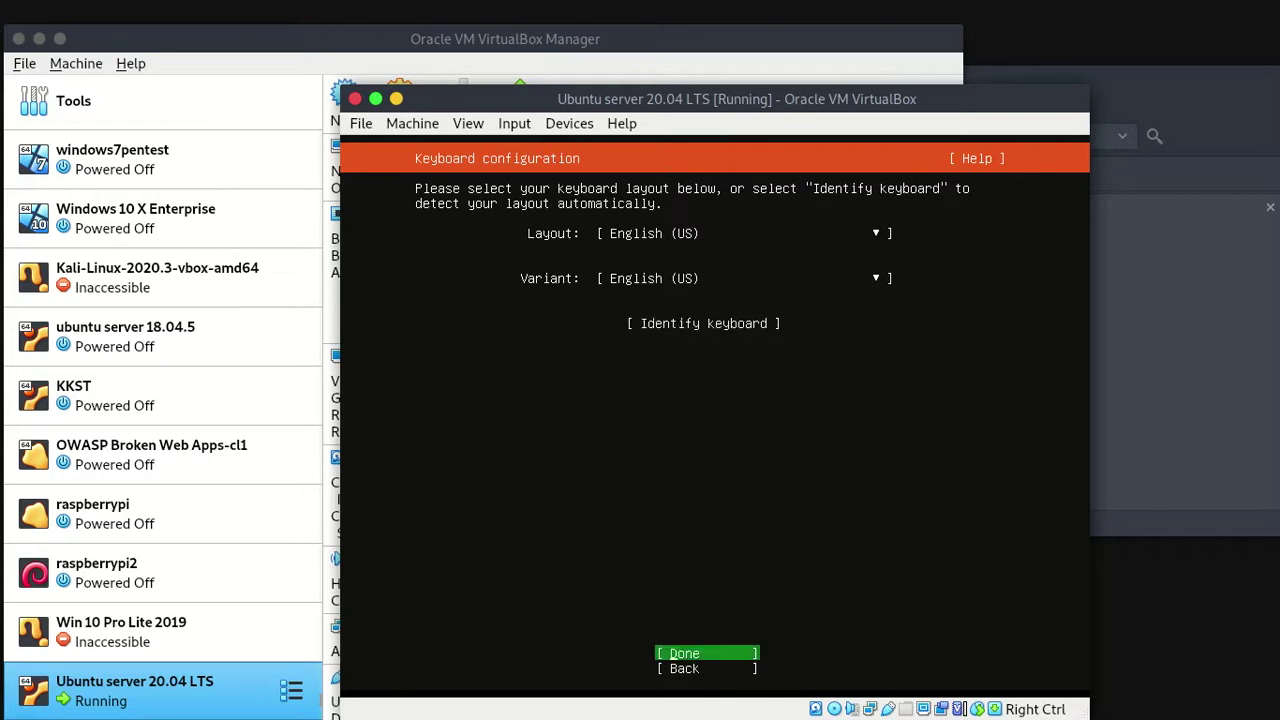
key(Return)
Review the network connection entries, where enp0s3 has 192.168.100.6/24.
key(Up)
key(Up)
key(Up)
key(Down)
key(Up)
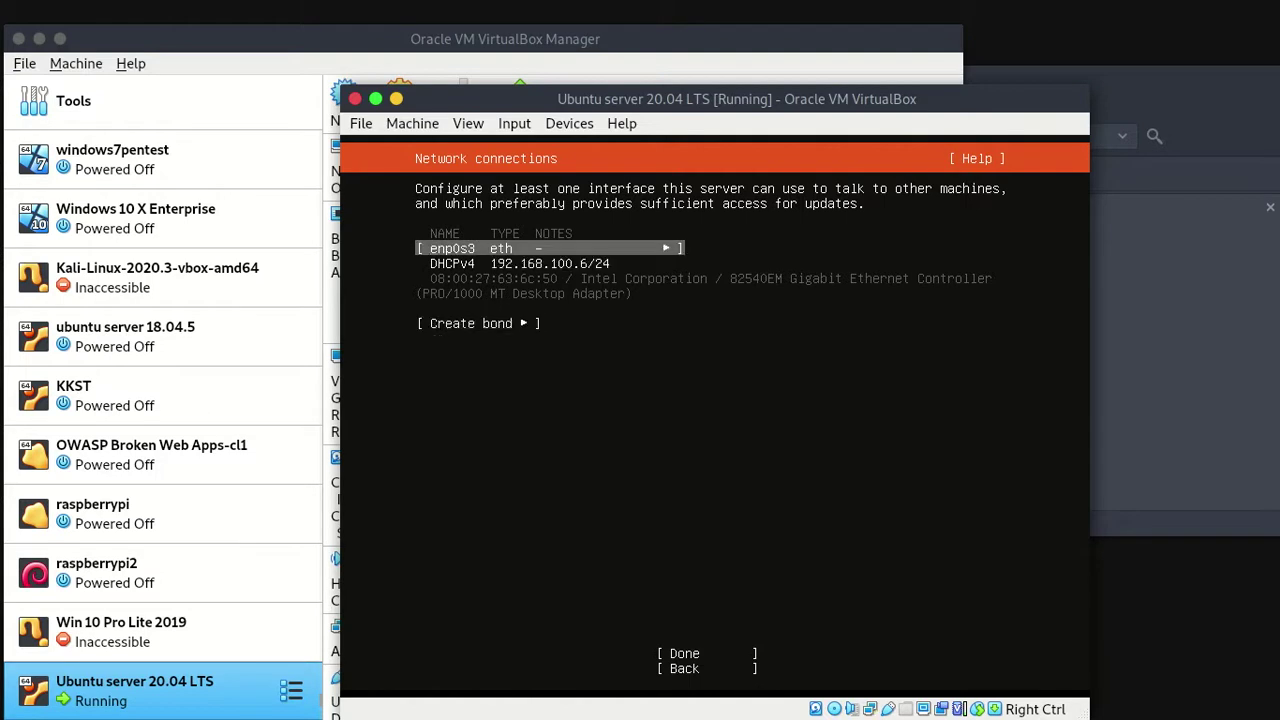
Accept the DHCP network configuration with enp0s3 at 192.168.100.6/24.
key(Down)
key(Up)
key(Down)
key(Up)
key(Down)
key(Down)
key(Up)
key(Up)
key(Down)
key(Down)
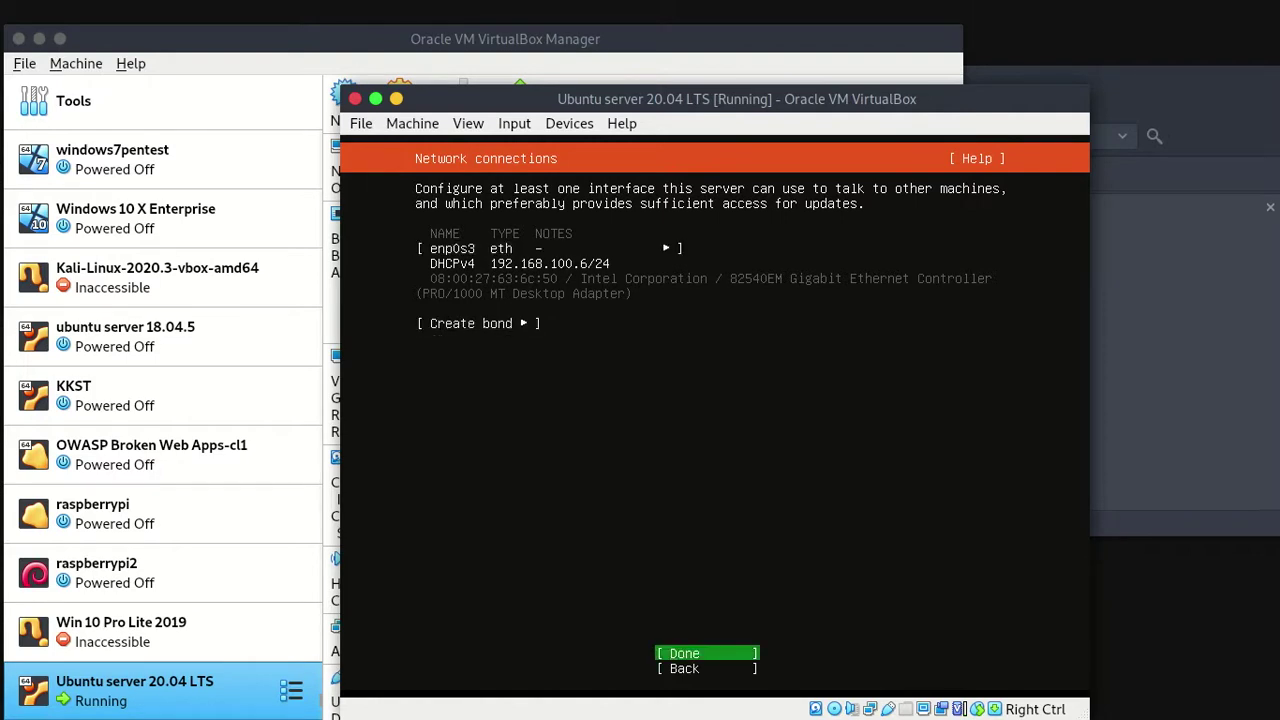
key(Return)
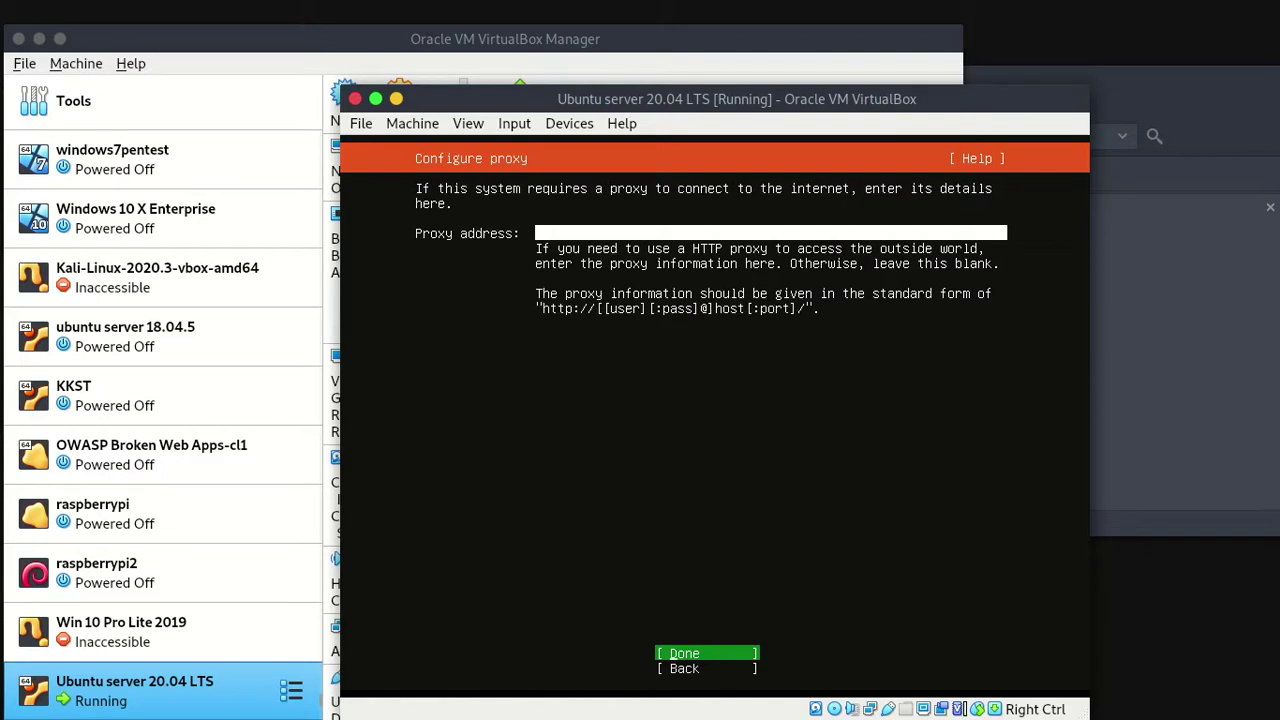
Leave the proxy address blank and continue.
key(Up)
key(Up)
key(Down)
key(Return)
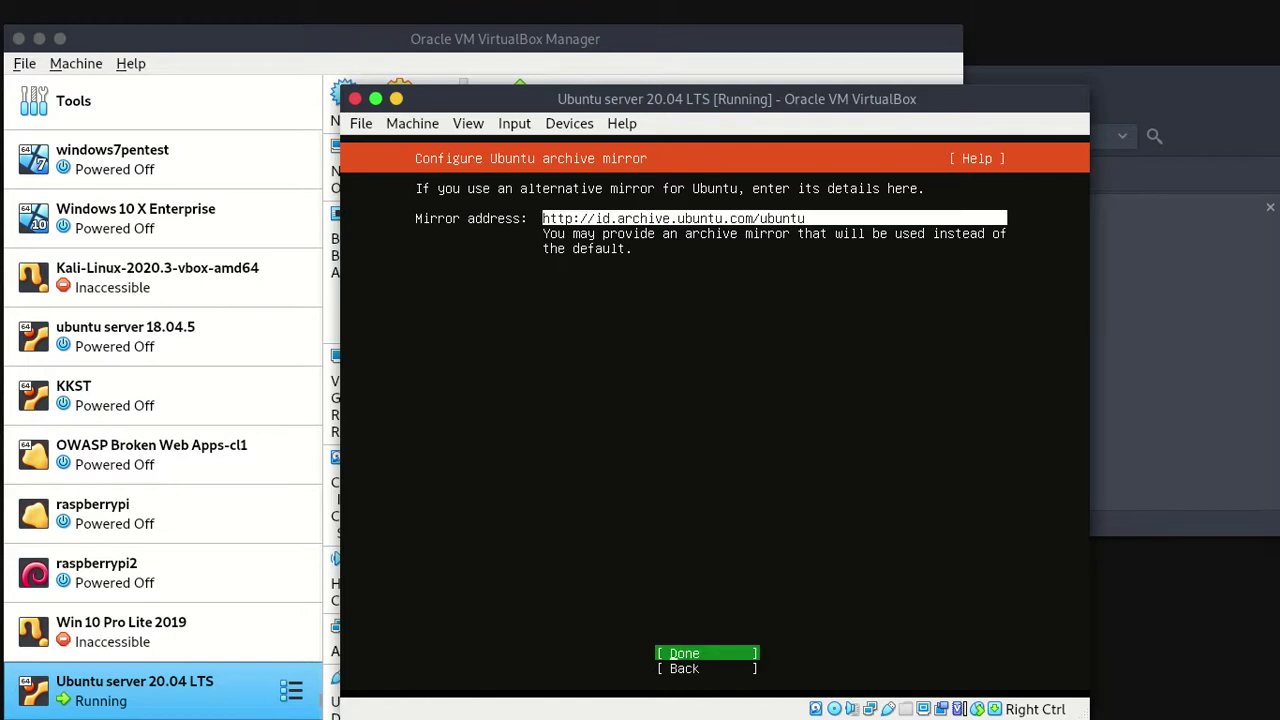
Accept the default id.archive.ubuntu.com mirror and keep the entire-disk LVM layout, unencrypted.
key(Return)
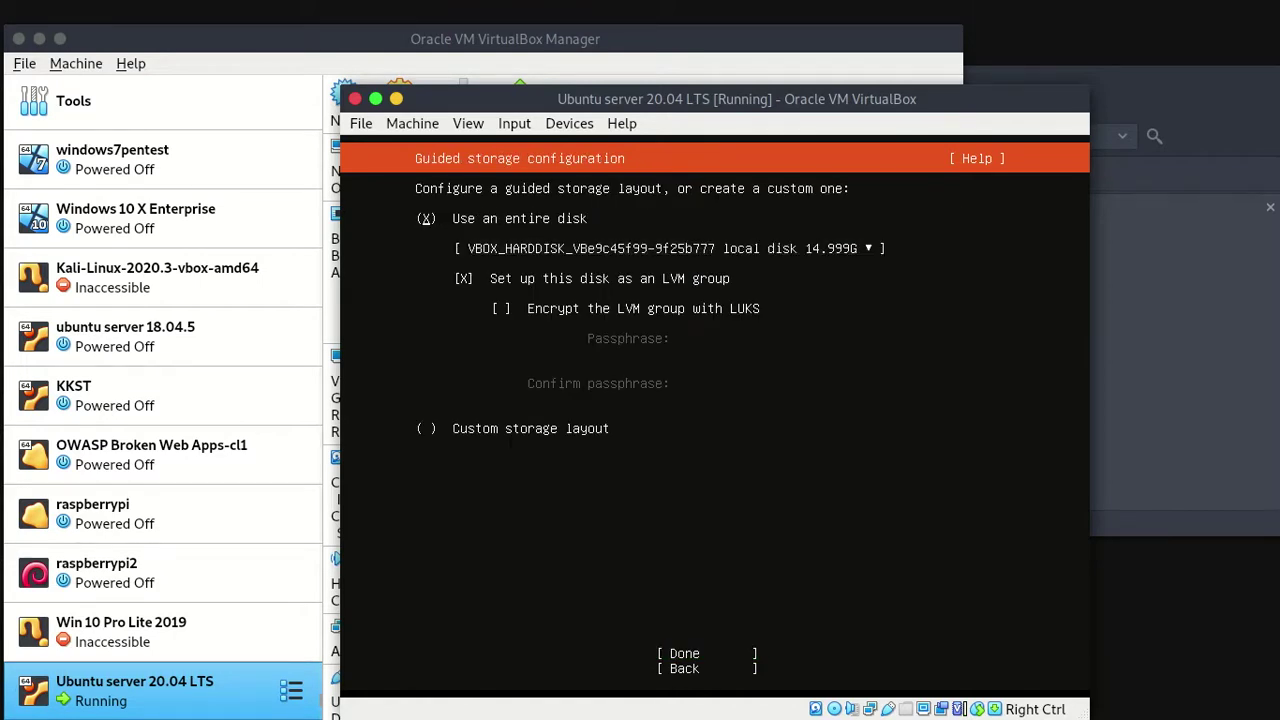
key(Down)
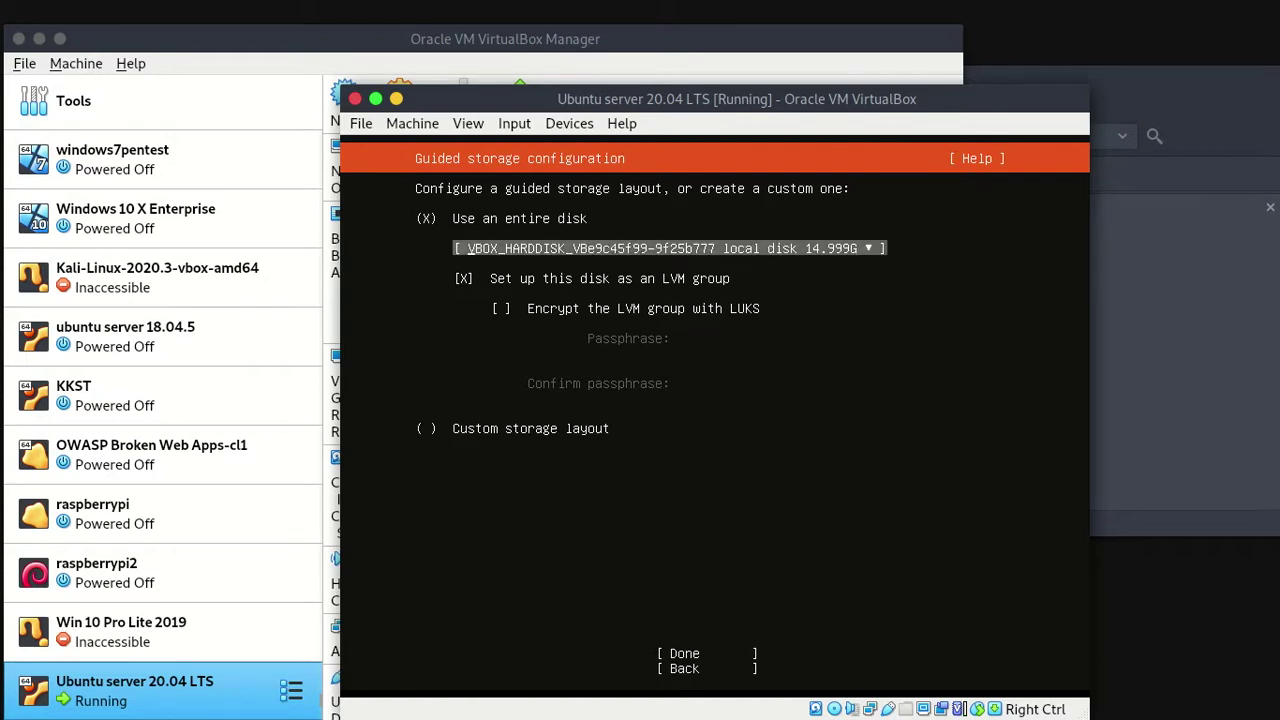
key(Up)
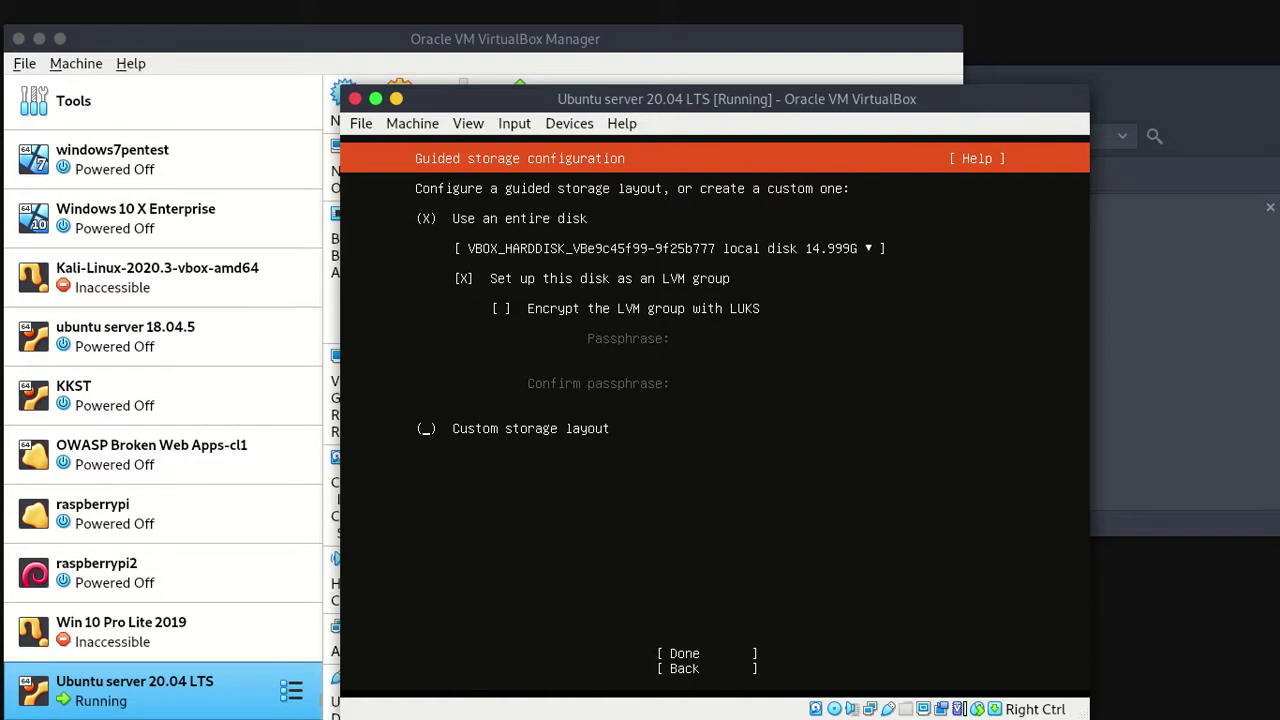
key(Down)
key(Down)
key(Up)
key(Up)
key(Up)
key(Down)
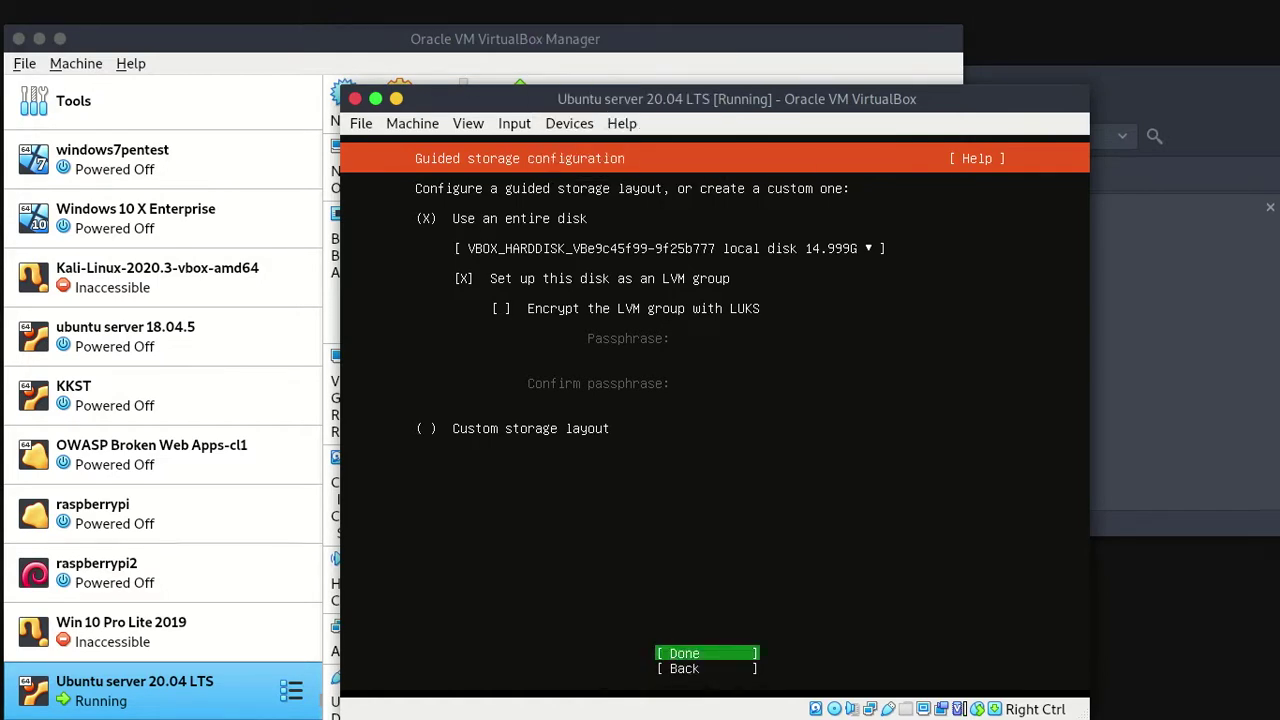
Minimize the VM and Manager windows, read the Linux server assignment in Firefox, then return to the VM.
click(396, 100)
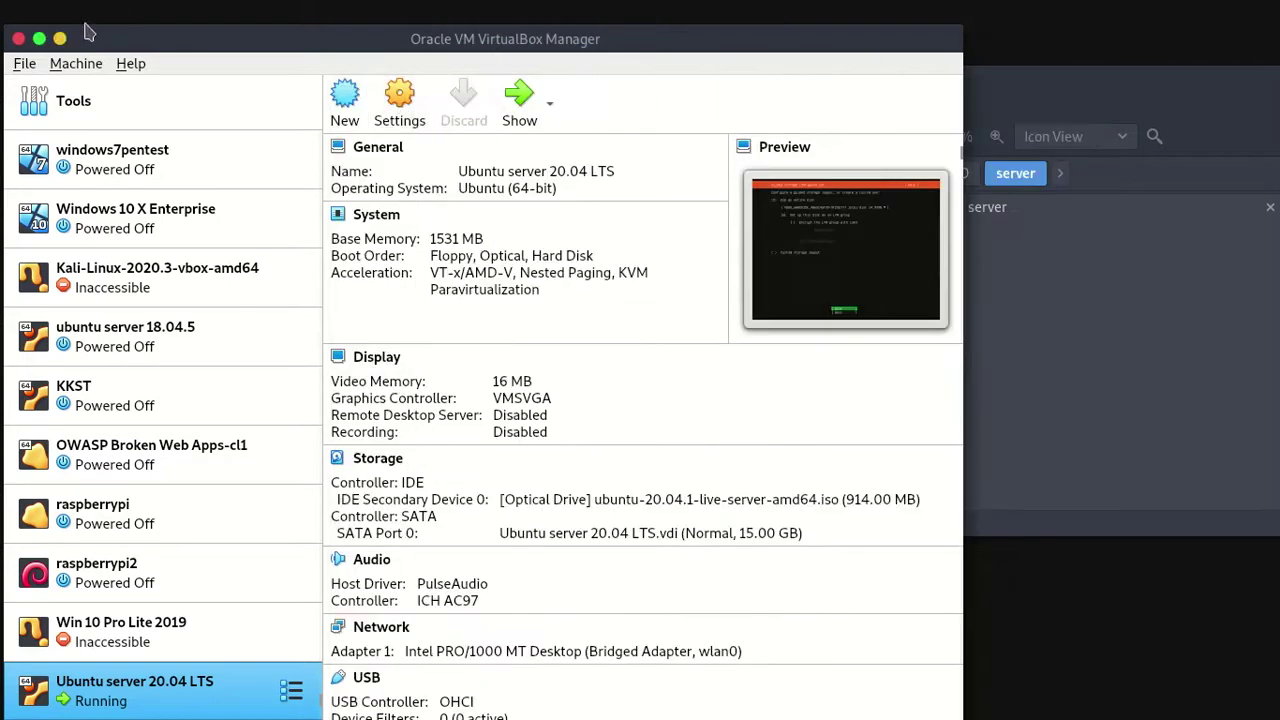
click(60, 39)
key(alt+Tab)
key(alt+Tab)
key(alt+Tab)
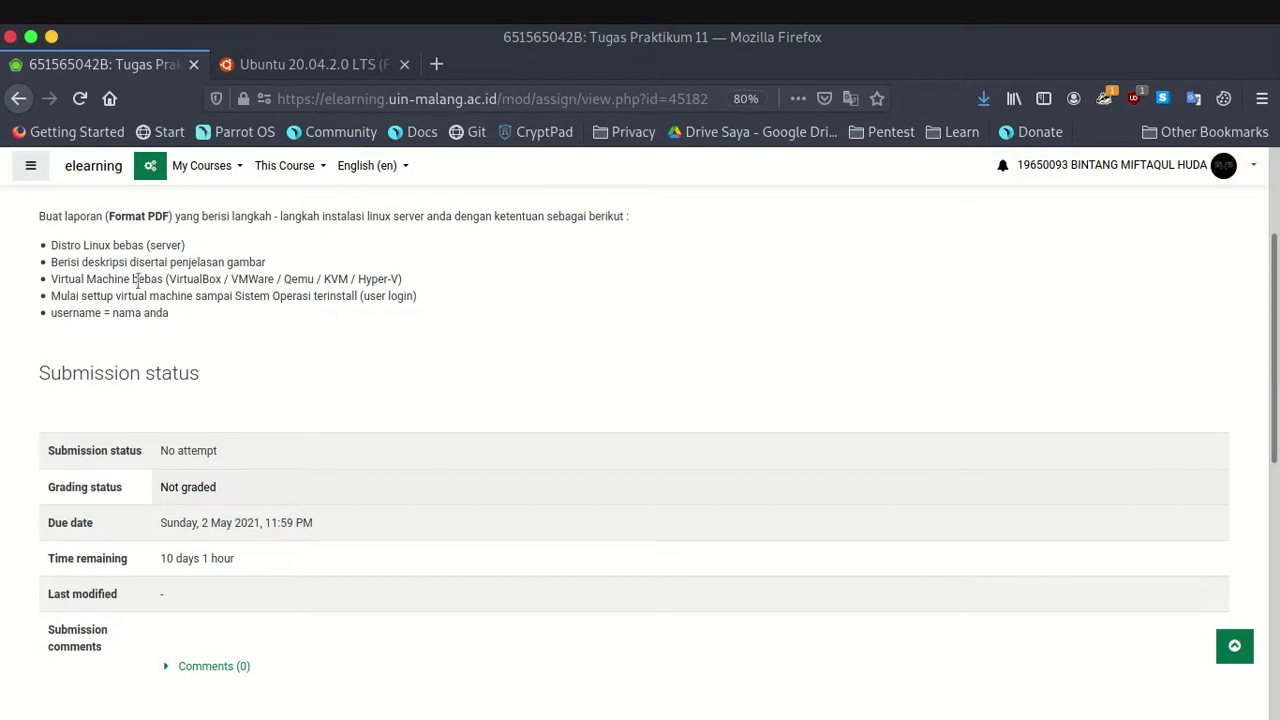
mouse_move(229, 262)
mouse_down()
mouse_move(90, 265)
mouse_move(237, 279)
mouse_up()
key(alt+Tab)
key(alt+Tab)
key(alt+Tab)
key(alt+Tab)
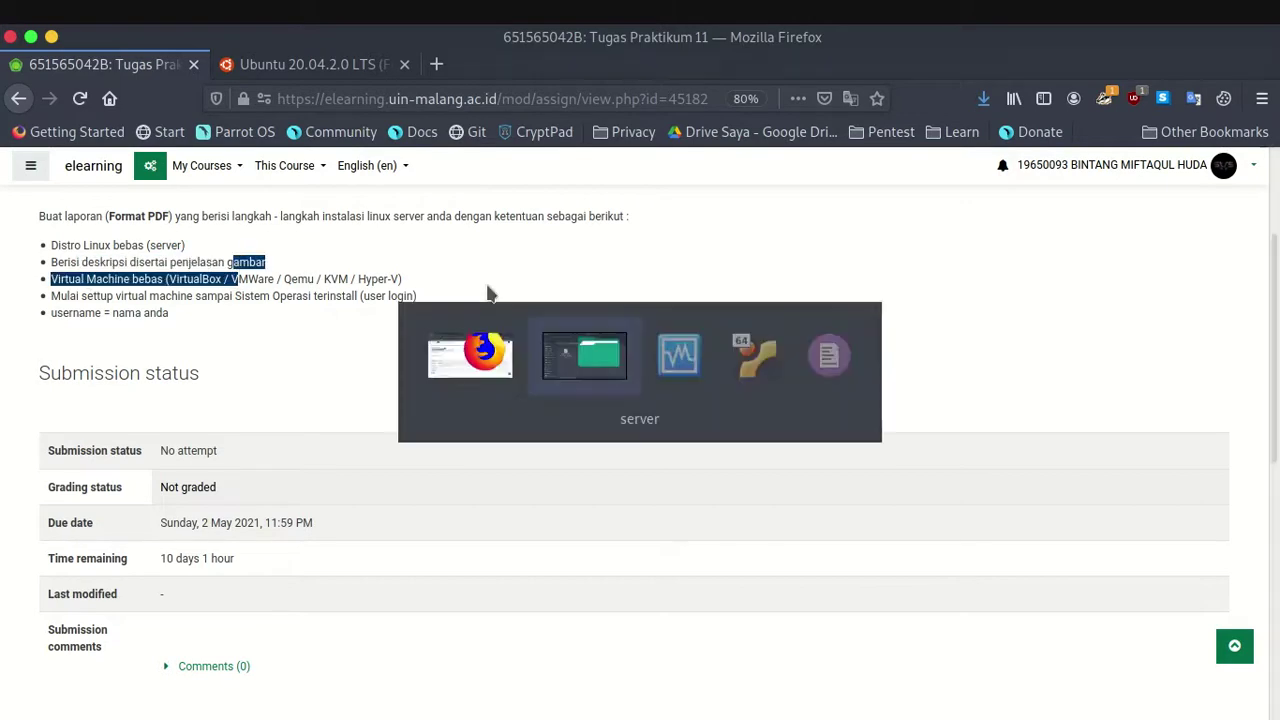
key(alt+Tab)
key(alt+Tab)
key(alt+Tab)
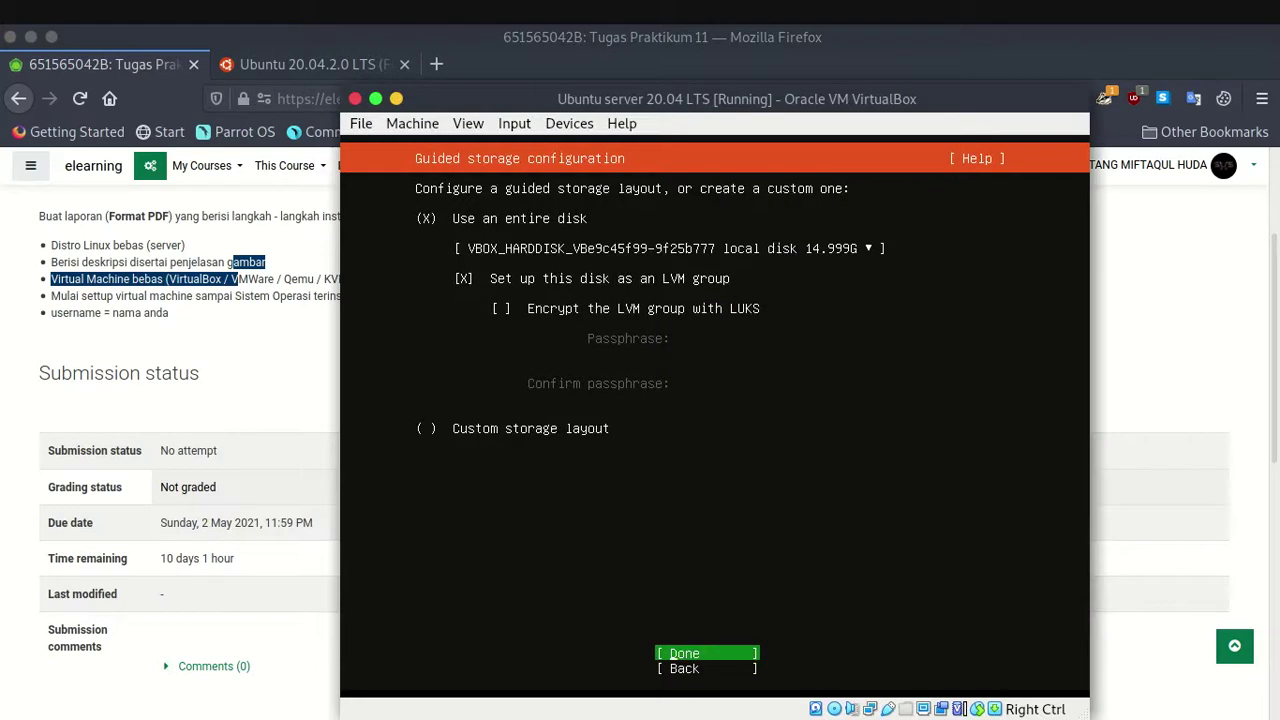
Accept guided storage and review the / (13.992G) and /boot (1.000G) mount entries.
key(Return)
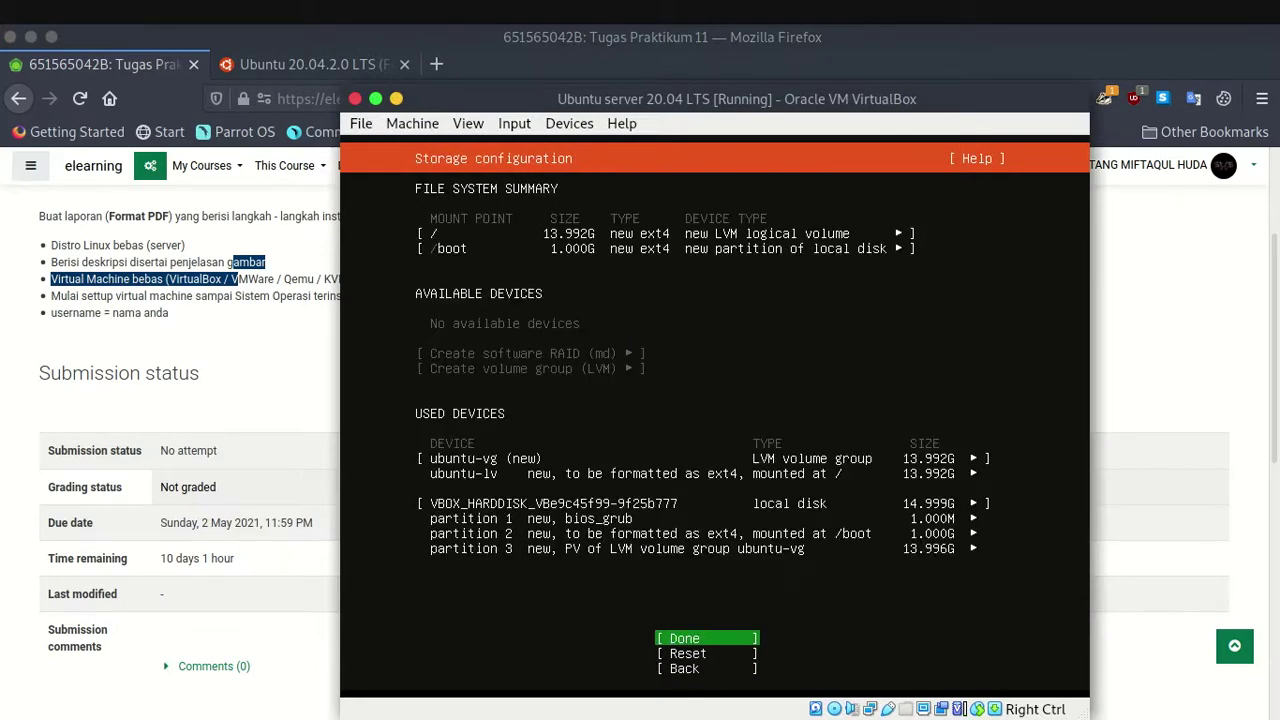
key(Down)
key(Down)
key(Up)
key(Up)
key(Up)
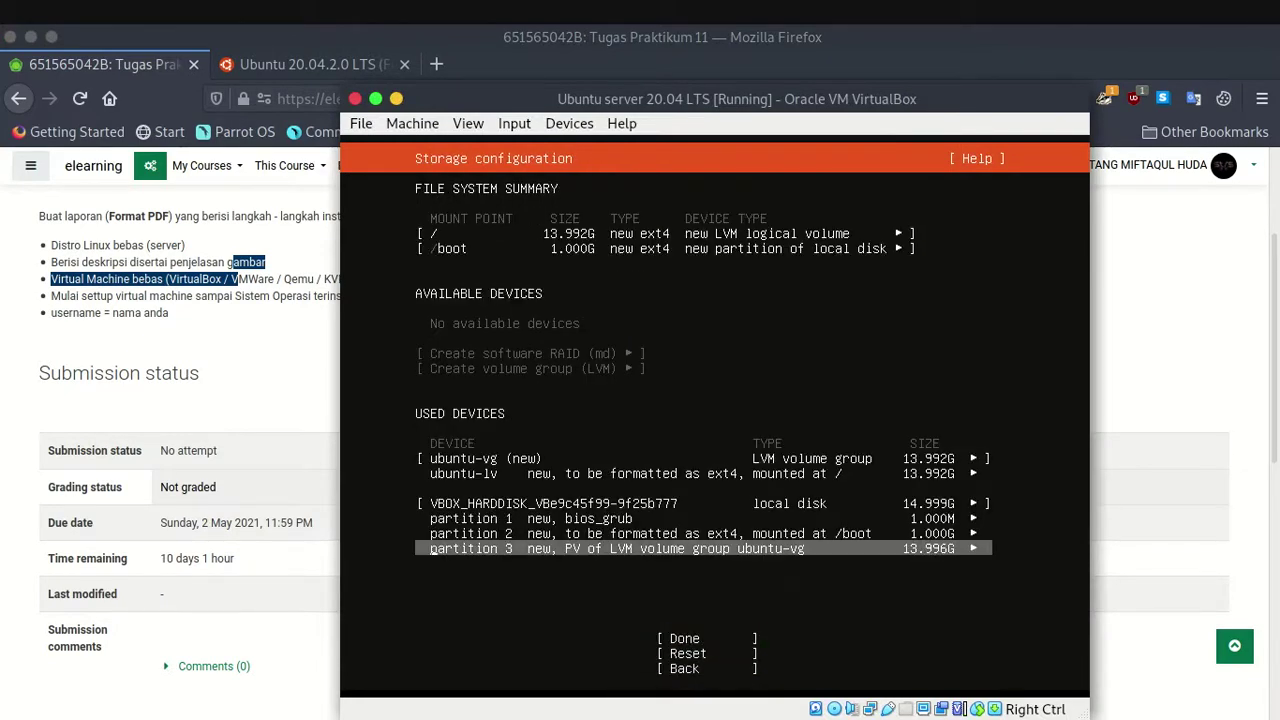
key(Up)
key(Up)
key(Up)
key(Up)
key(Up)
key(Up)
key(Down)
key(Down)
key(Up)
key(Up)
key(Up)
key(Up)
key(Down)
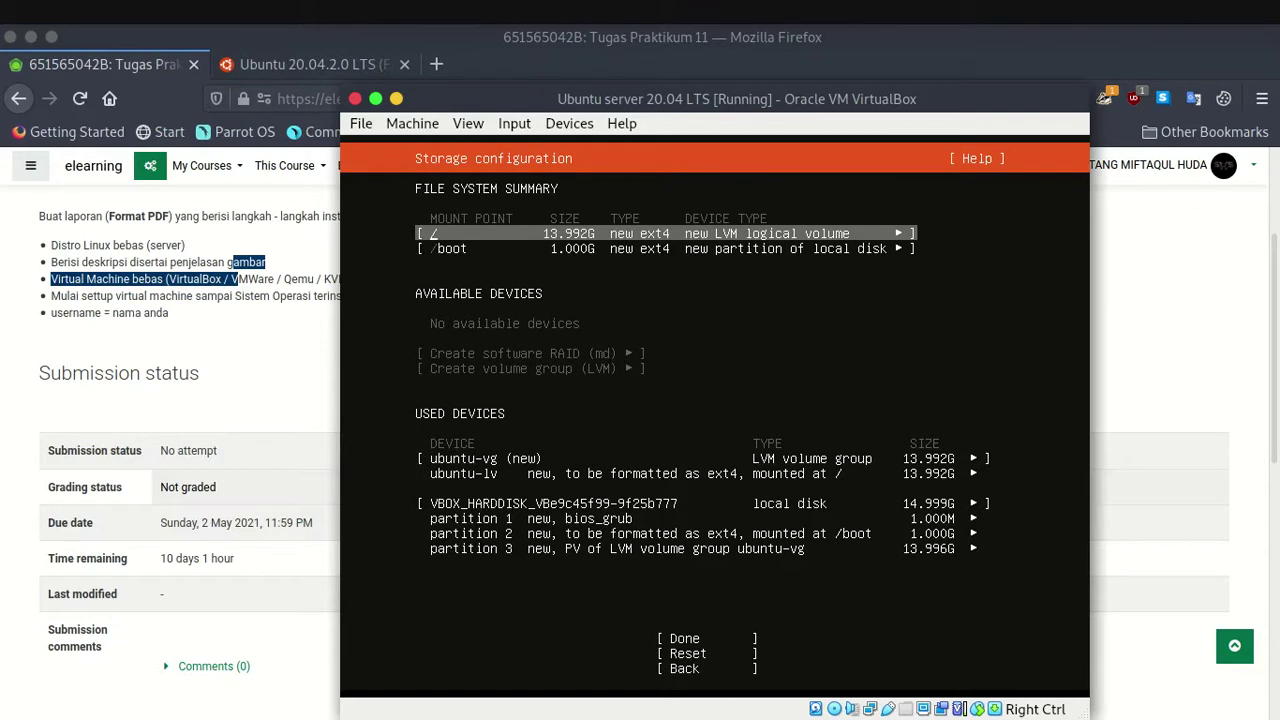
key(Down)
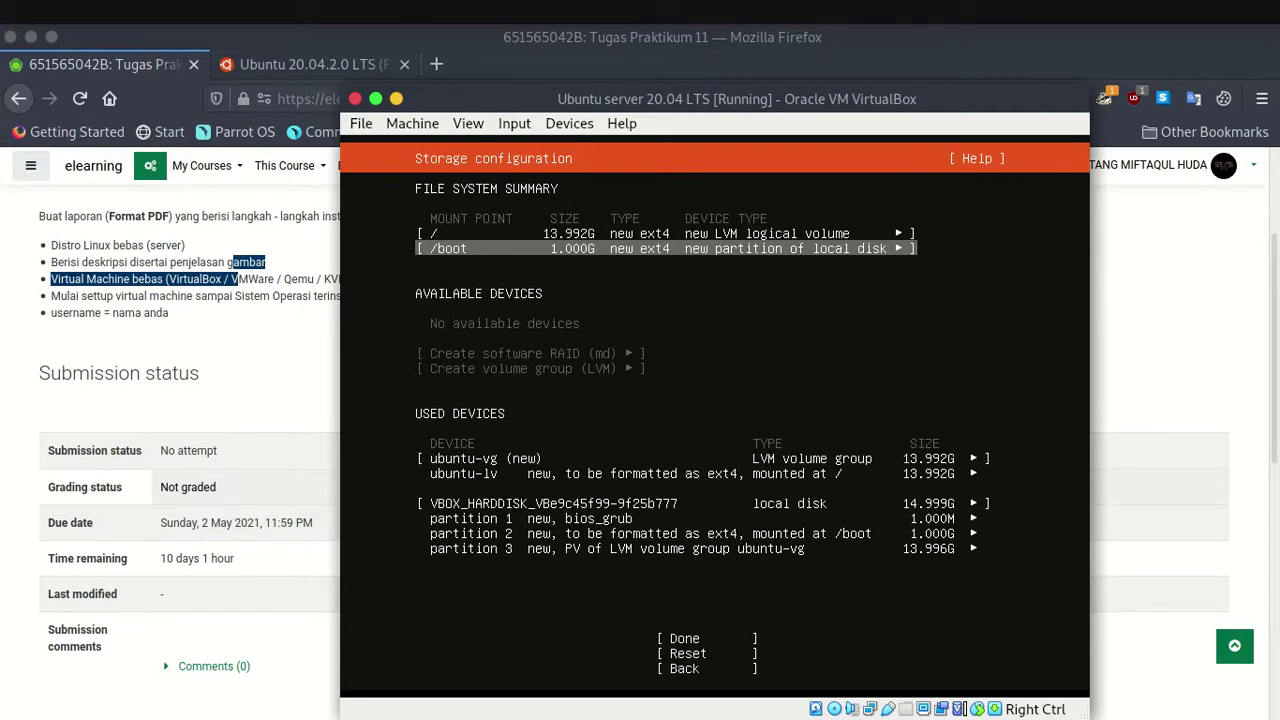
key(Down)
key(Up)
key(Up)
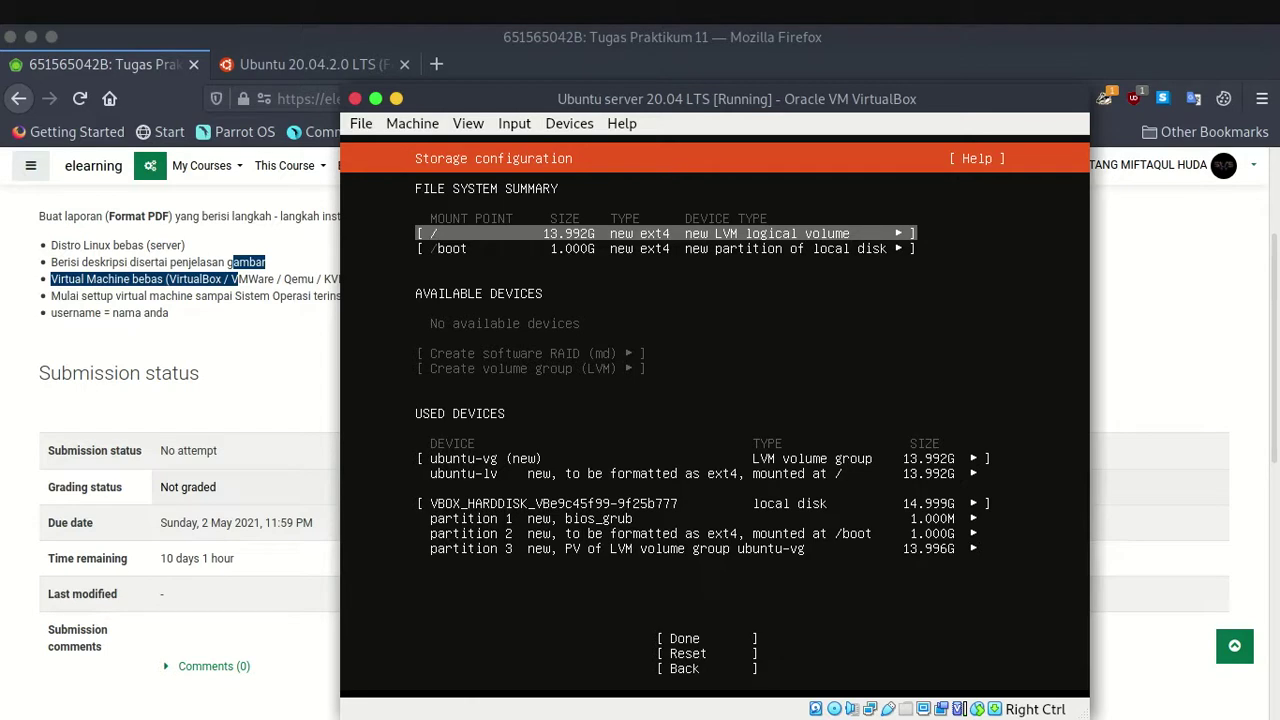
Look over the ubuntu-vg volume group, ubuntu-lv and partitions 1 to 3.
key(Down)
key(Down)
key(Down)
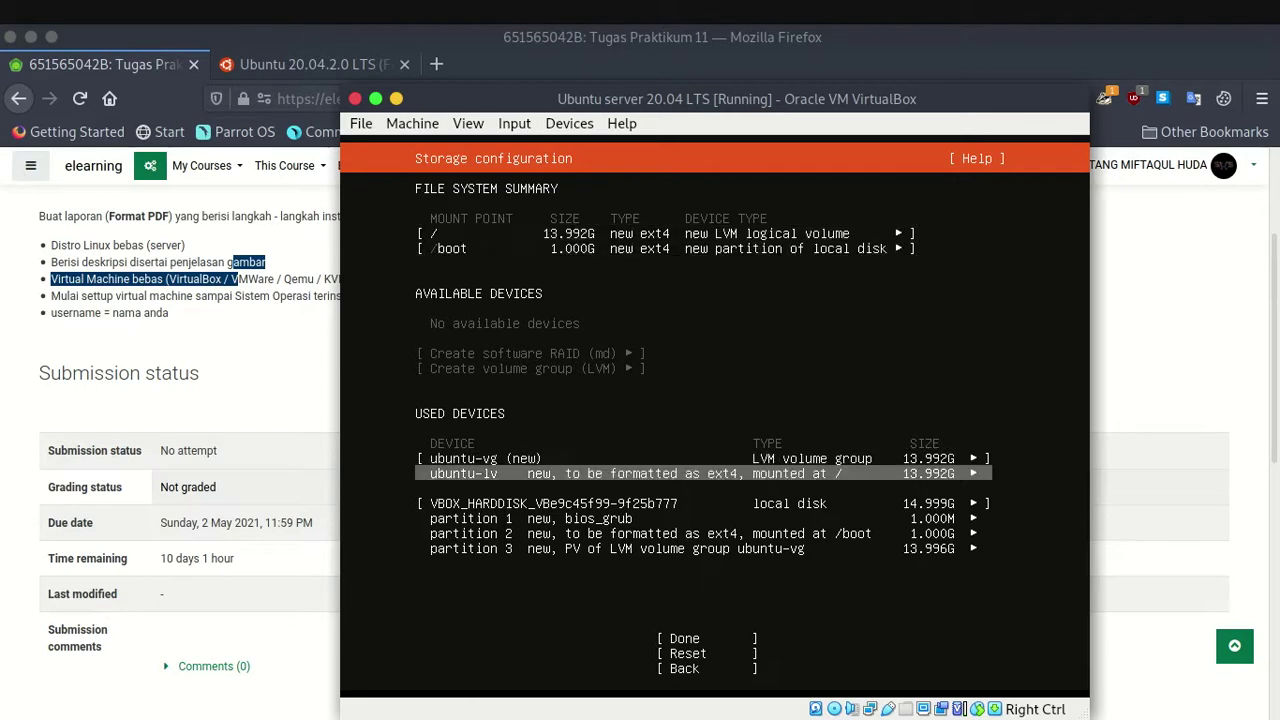
key(Down)
key(Down)
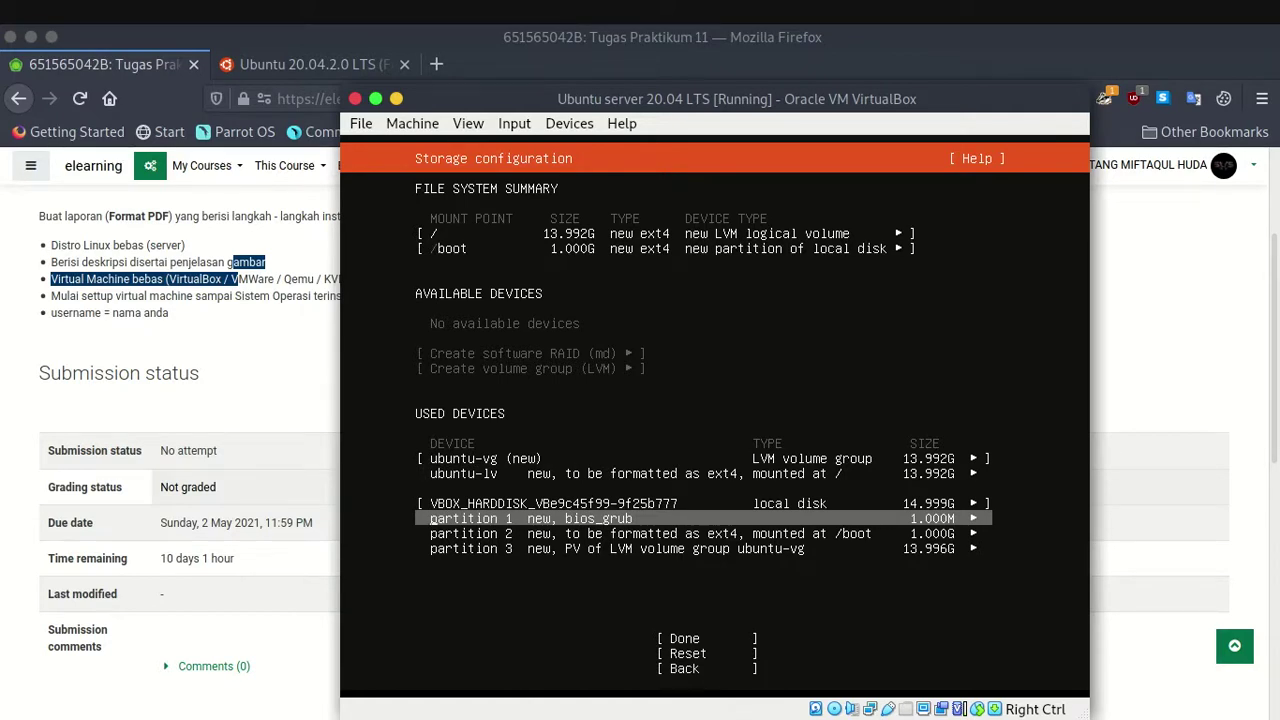
key(Down)
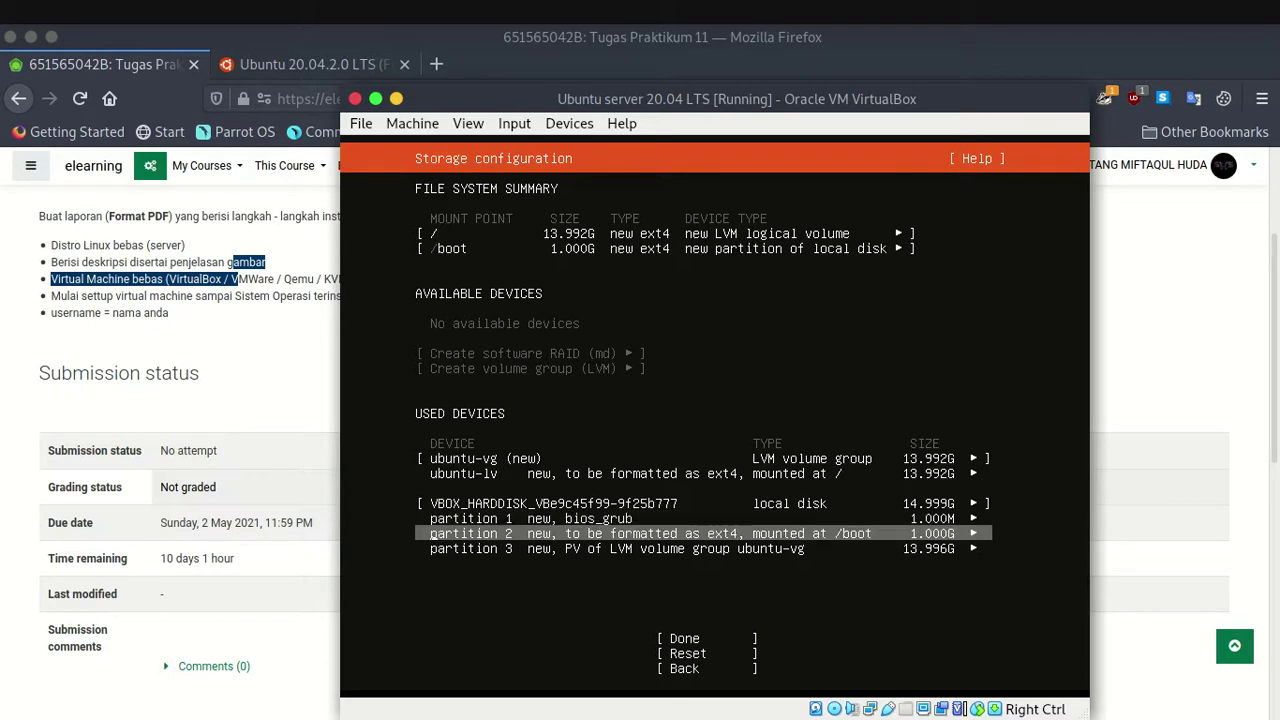
key(Down)
key(Up)
key(Up)
key(Up)
key(Up)
key(Up)
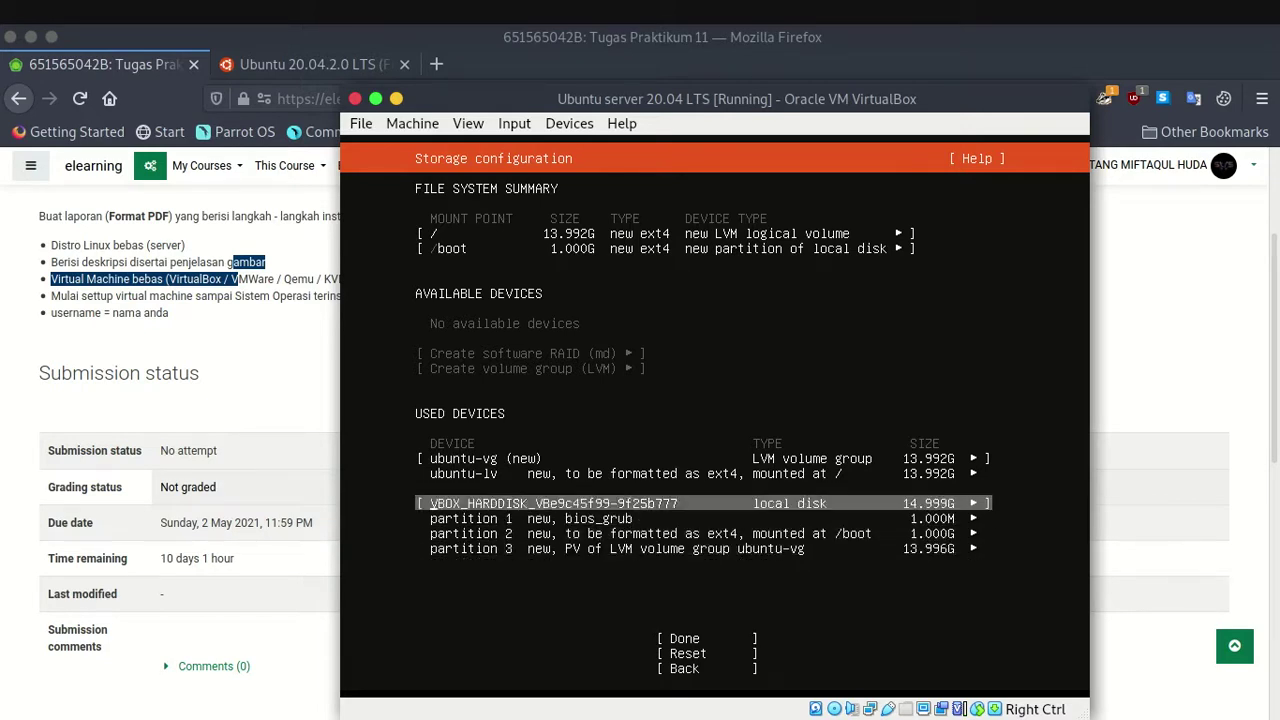
key(Down)
key(Down)
key(Down)
key(Down)
key(Down)
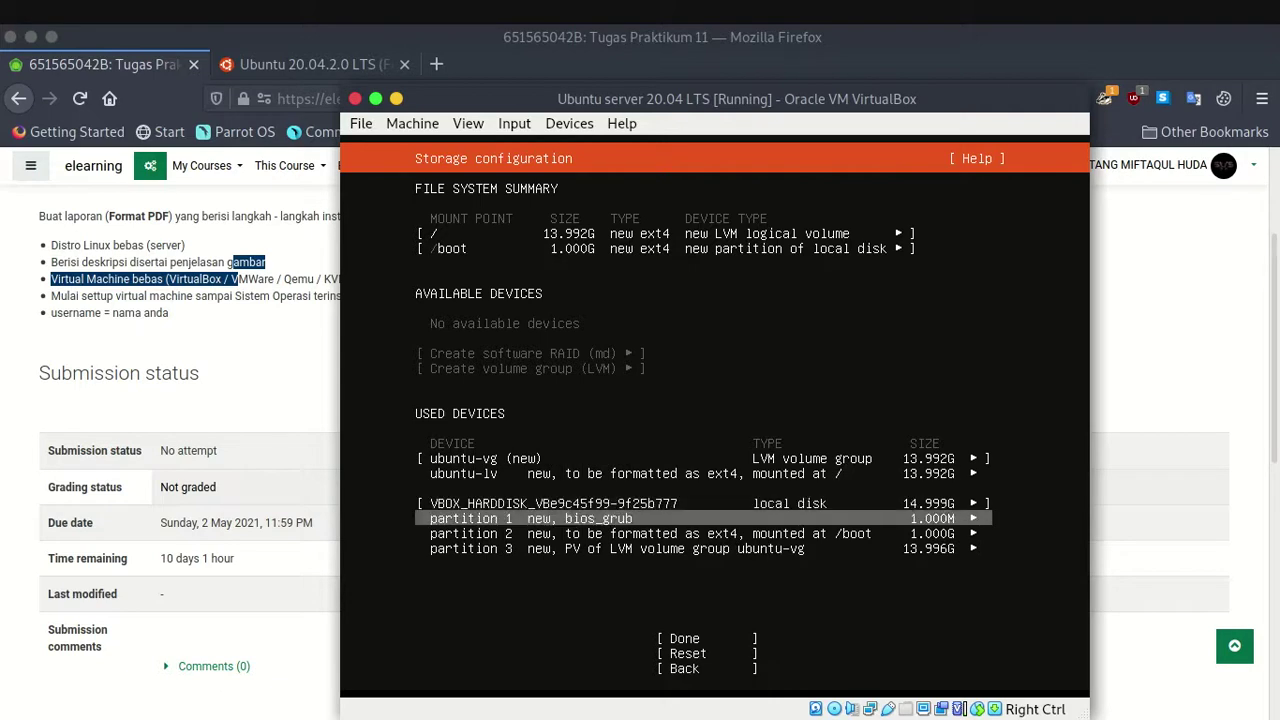
key(Down)
key(Down)
key(Up)
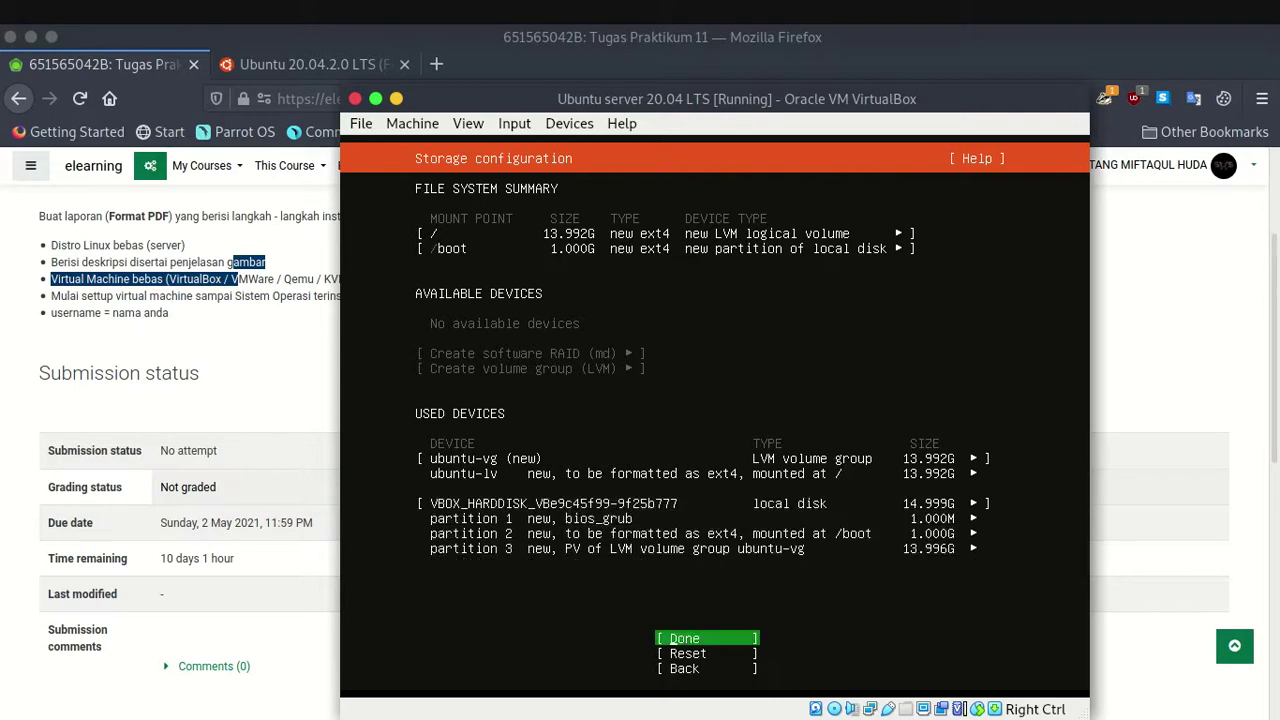
Confirm the storage layout and approve formatting with Continue.
key(Return)
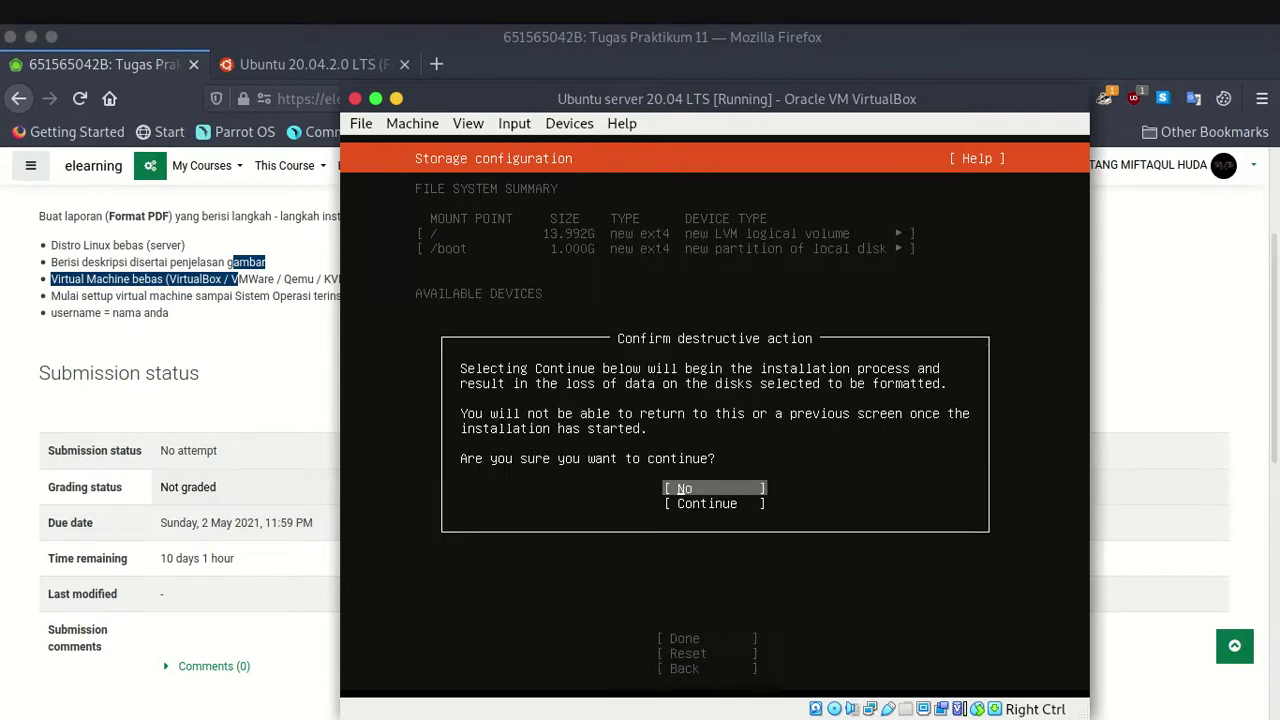
key(Down)
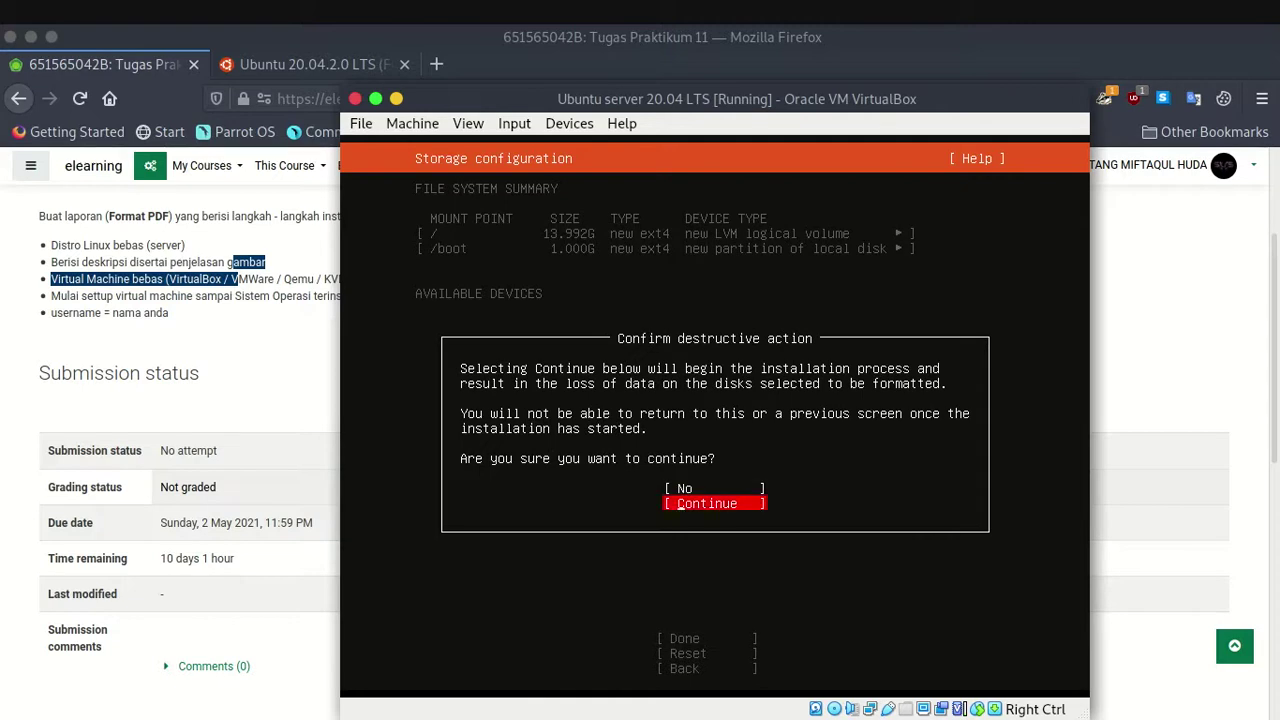
key(Return)
key(Down)
key(Up)
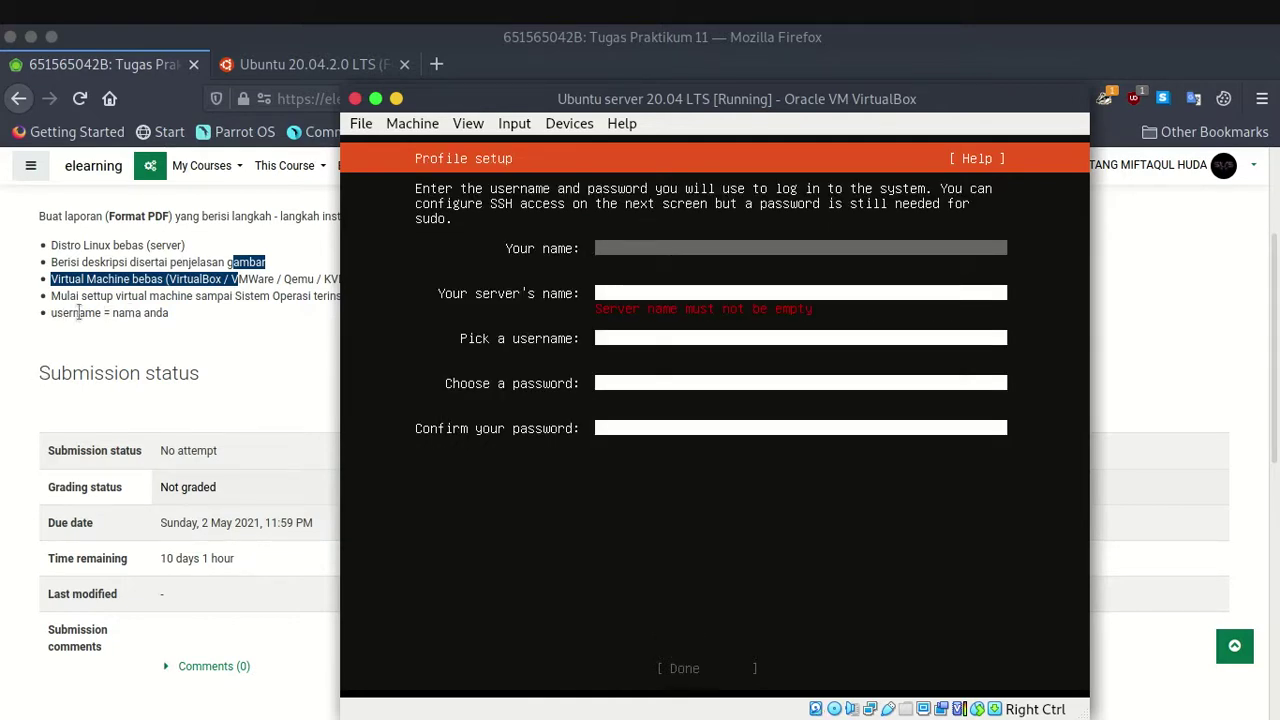
Set the name and server name to bintang, correcting the full name back to bintang.
text(bintang)
key(Tab)
key(shift+Tab)
text(miftaqul)
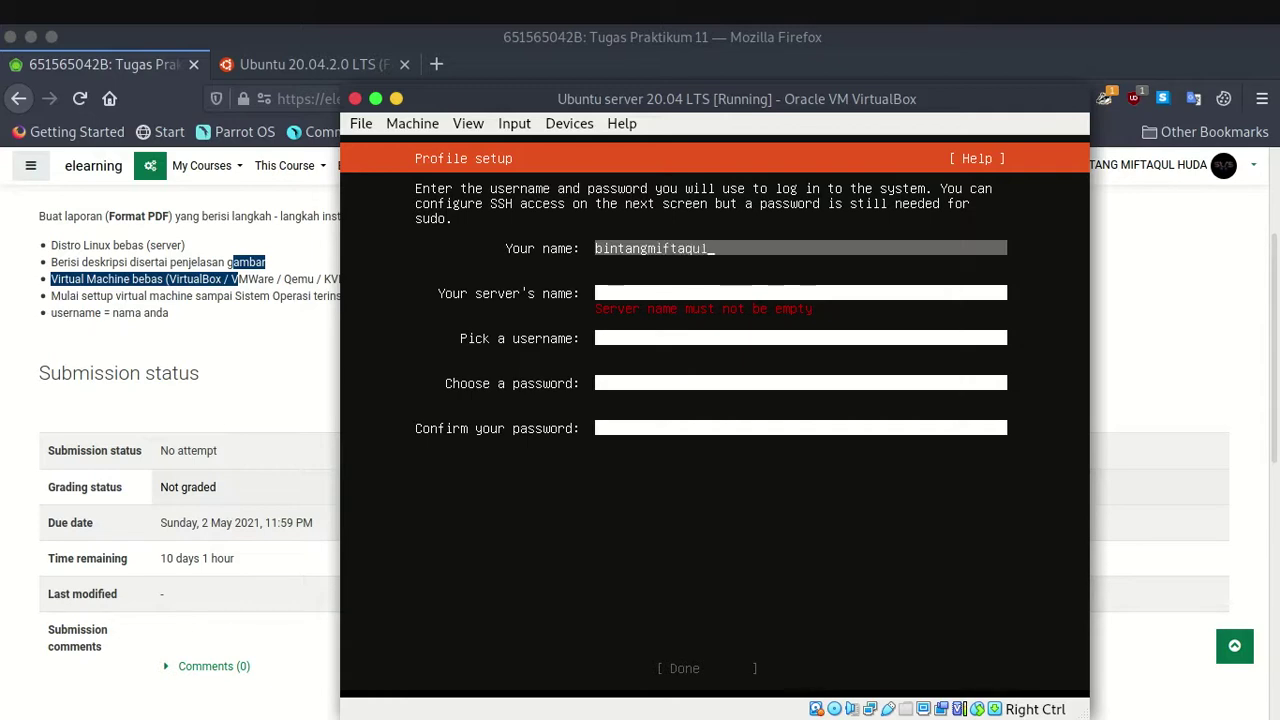
text(hud)
key(BackSpace)
key(BackSpace)
key(BackSpace)
key(BackSpace)
key(BackSpace)
key(BackSpace)
key(BackSpace)
key(BackSpace)
key(BackSpace)
key(BackSpace)
key(BackSpace)
text(mfhd)
click(600, 293)
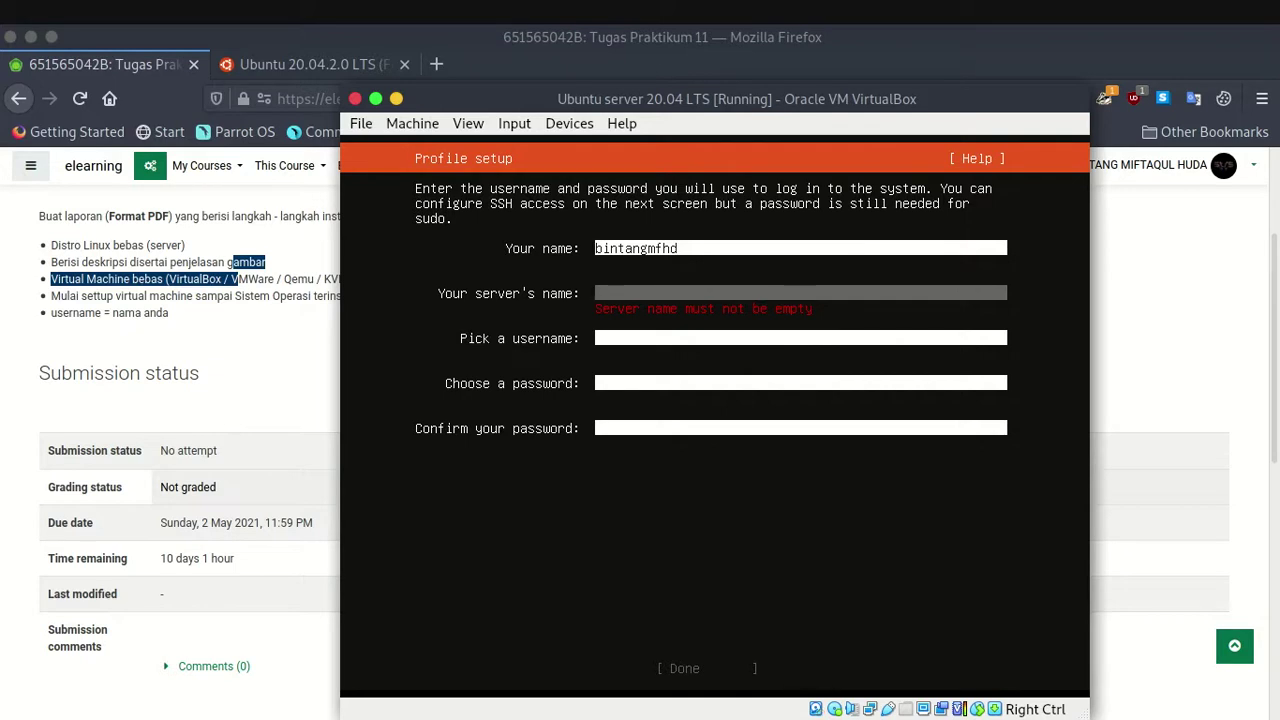
click(600, 248)
click(600, 293)
text(bintang)
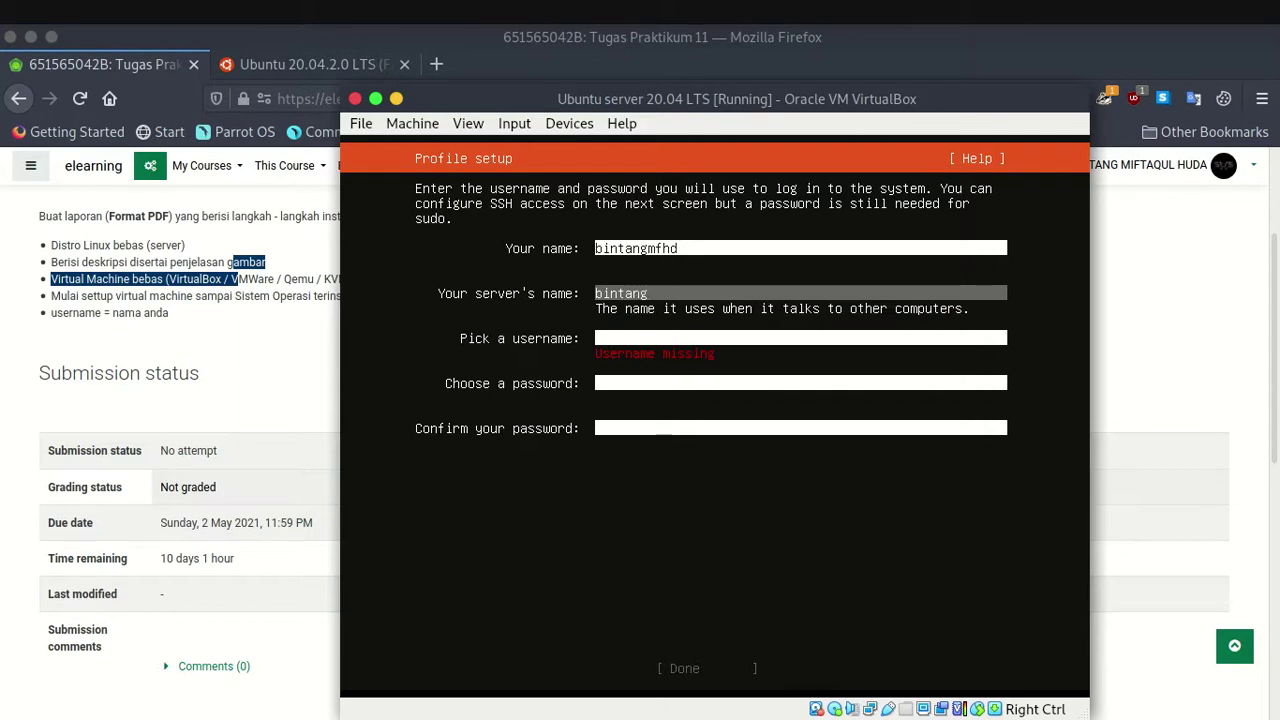
key(Up)
key(End)
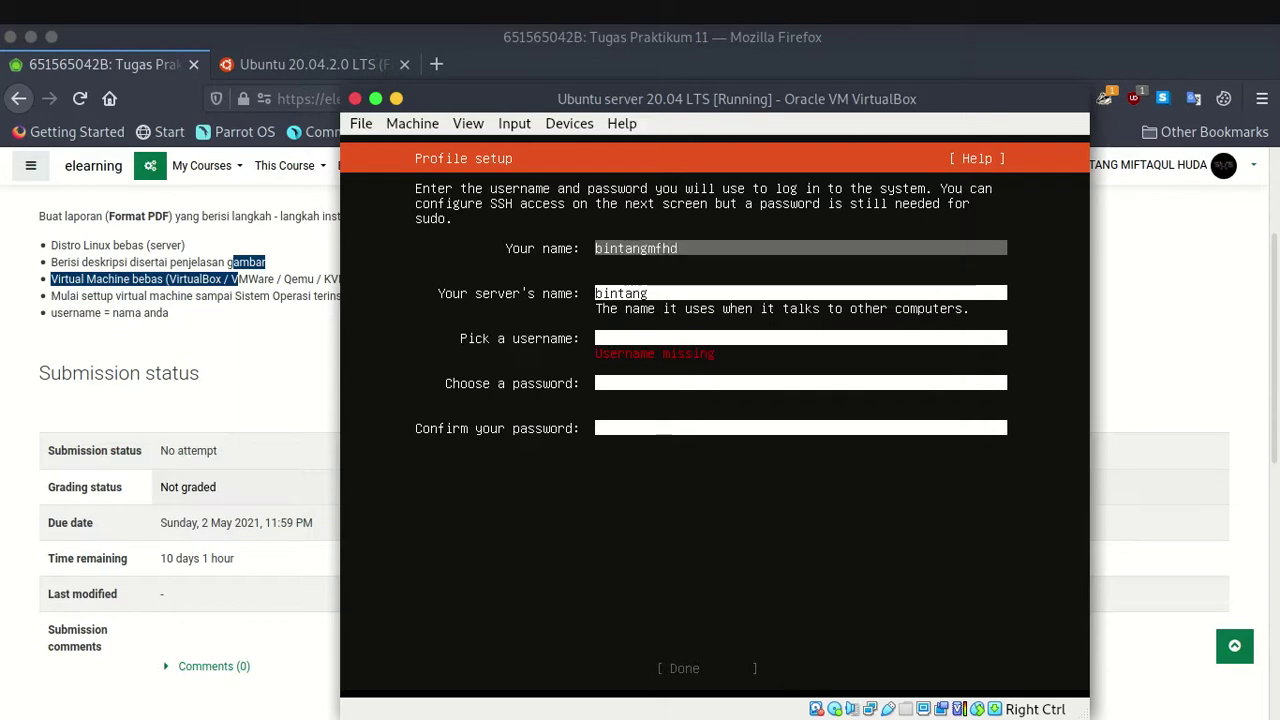
key(BackSpace)
key(BackSpace)
key(BackSpace)
key(BackSpace)
Set the username to bintang and enter and confirm the password.
key(Down)
key(Down)
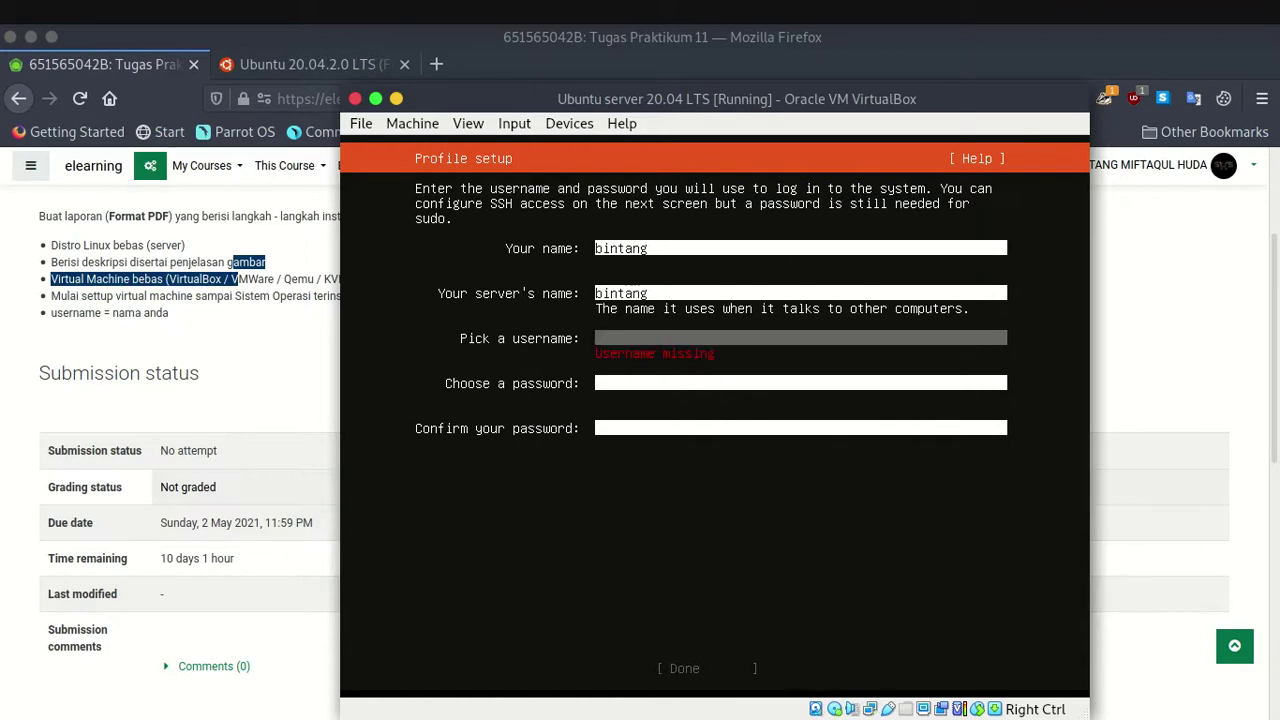
text(bintang)
key(Down)
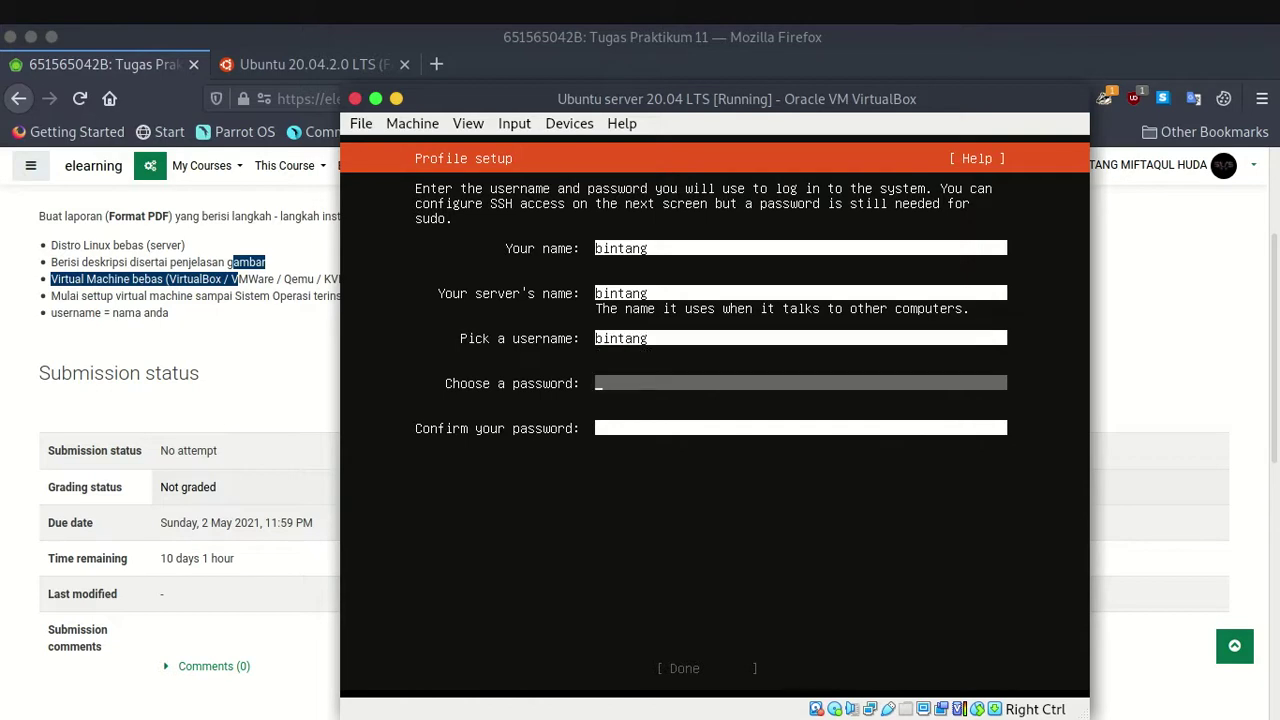
text(******)
key(Down)
text(******)
key(Down)
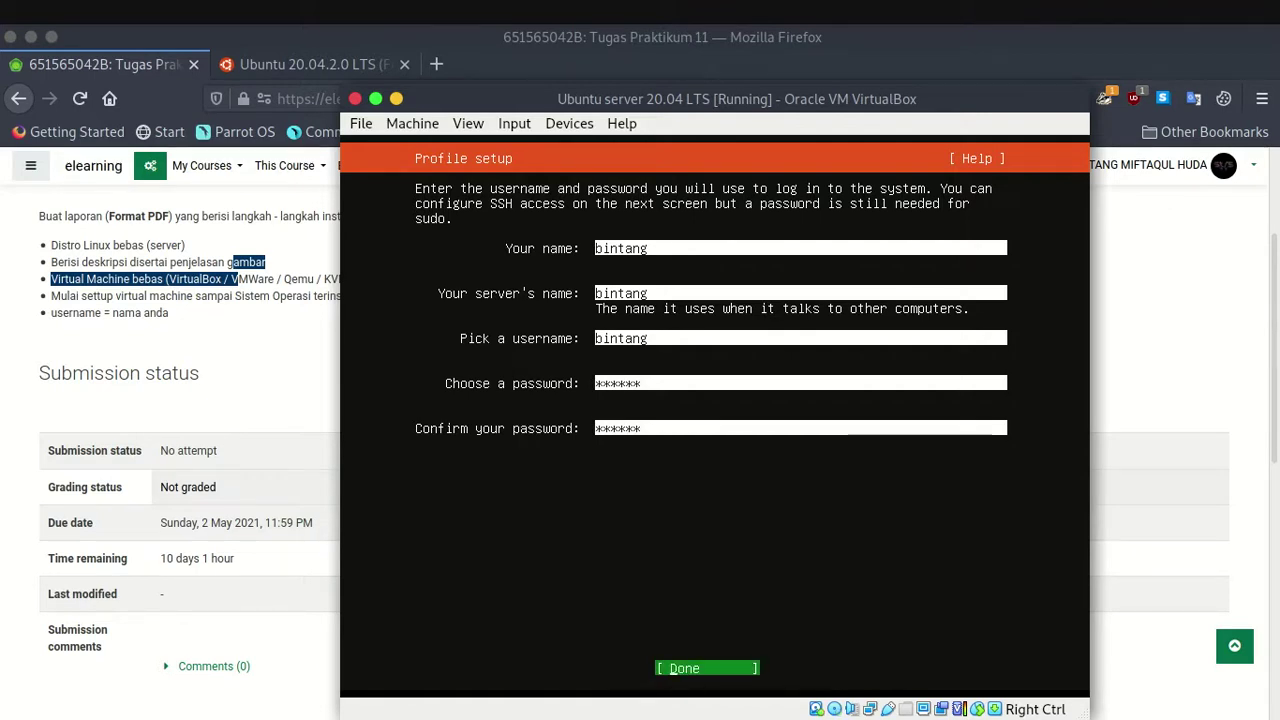
Review the profile entries and submit them.
key(Up)
key(Up)
key(Up)
key(Up)
key(Up)
key(Down)
key(Down)
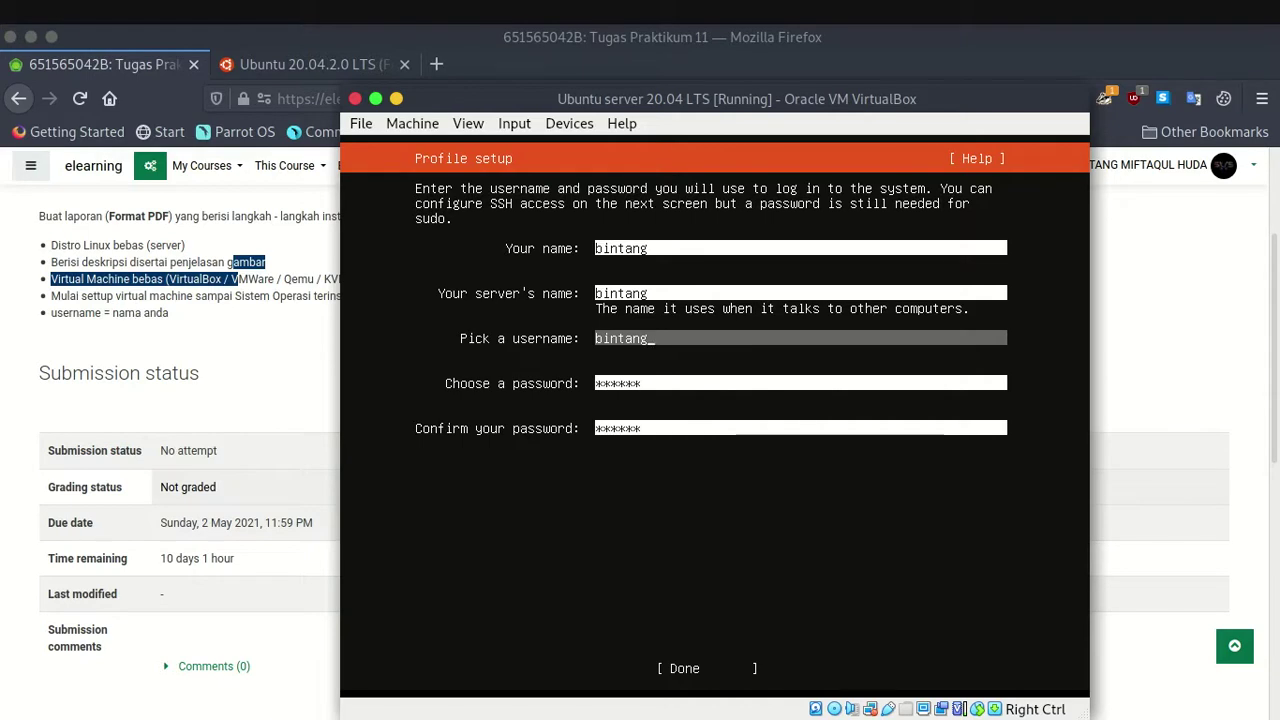
key(Tab)
key(Tab)
key(Tab)
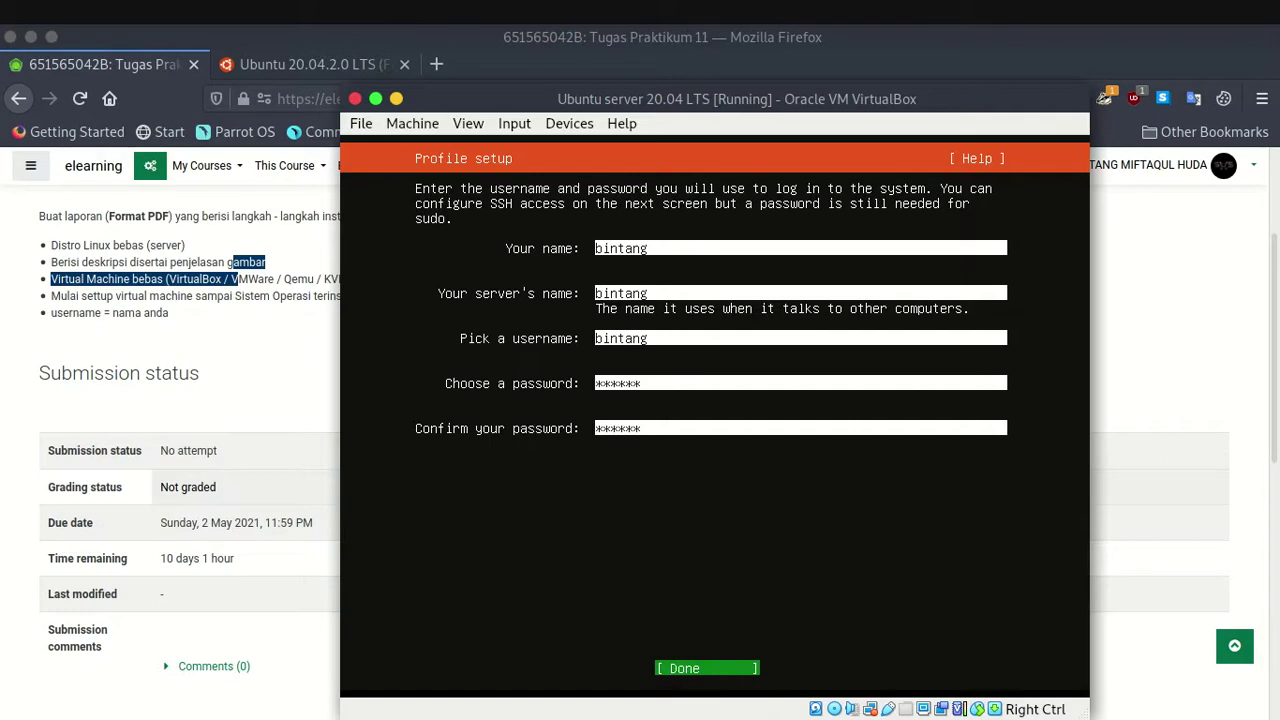
key(Return)
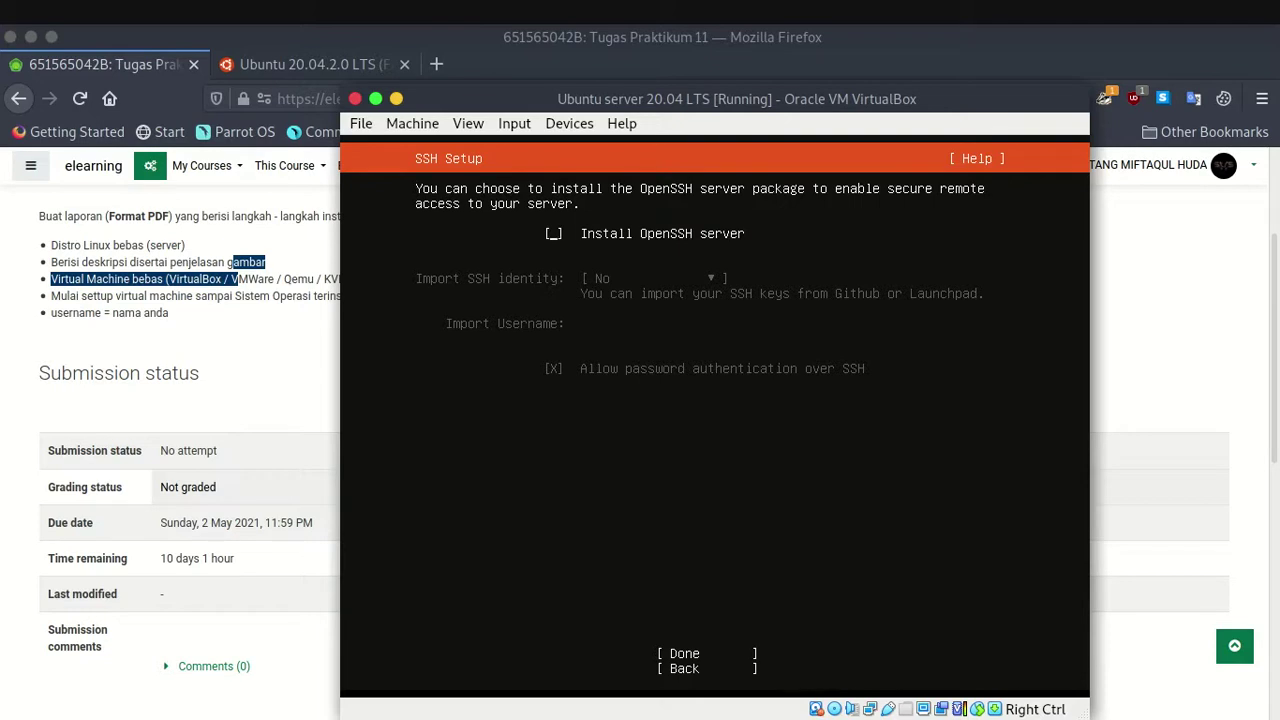
Tick Install OpenSSH server and keep Import SSH identity at No.
key(space)
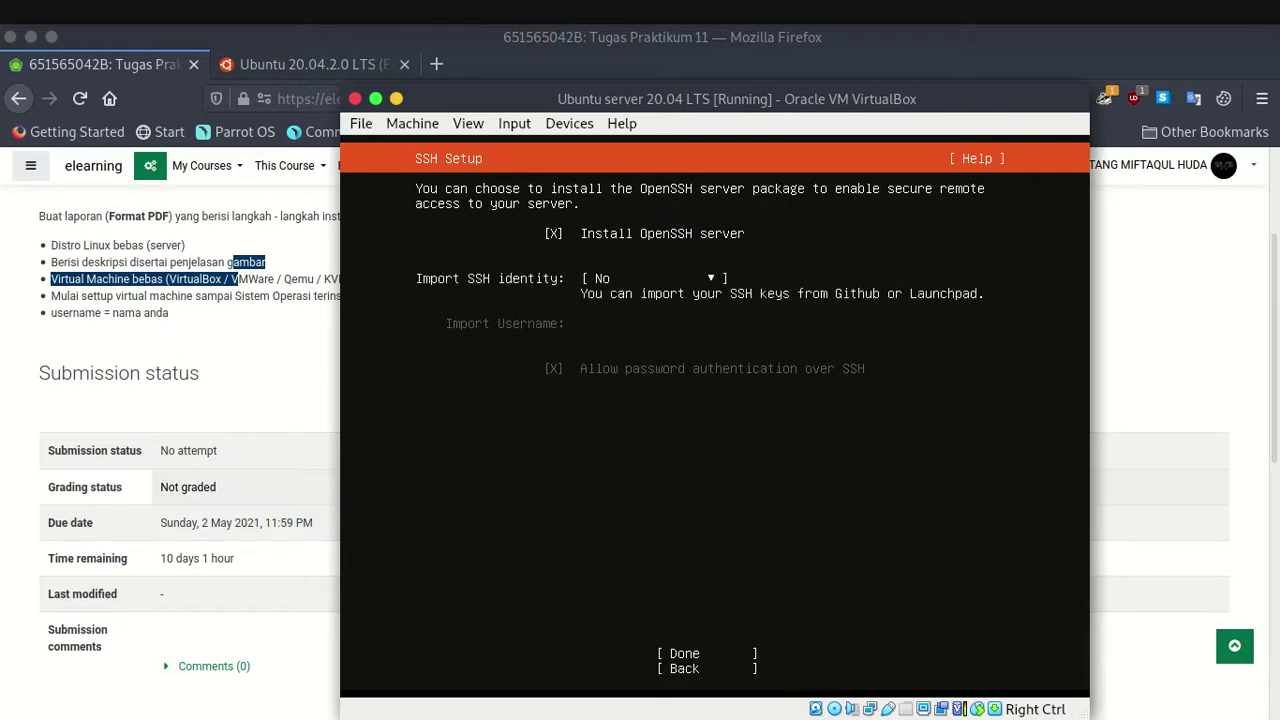
key(Tab)
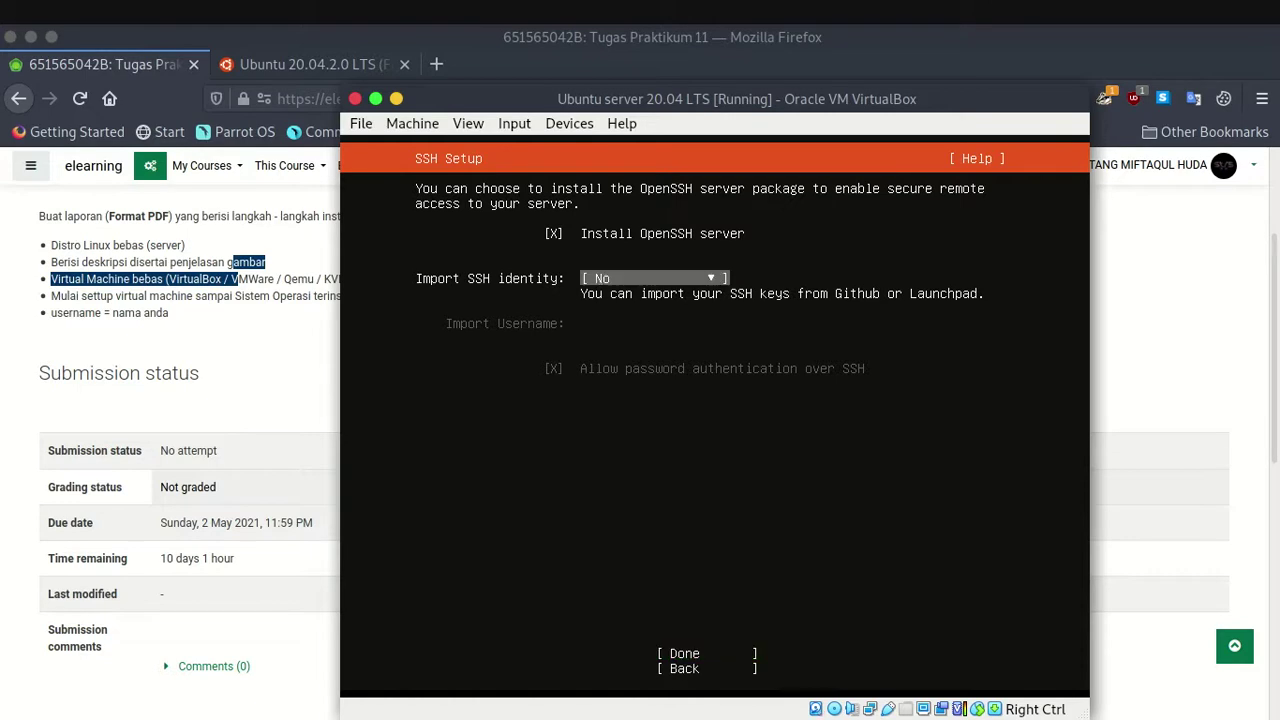
key(Return)
key(Down)
key(Down)
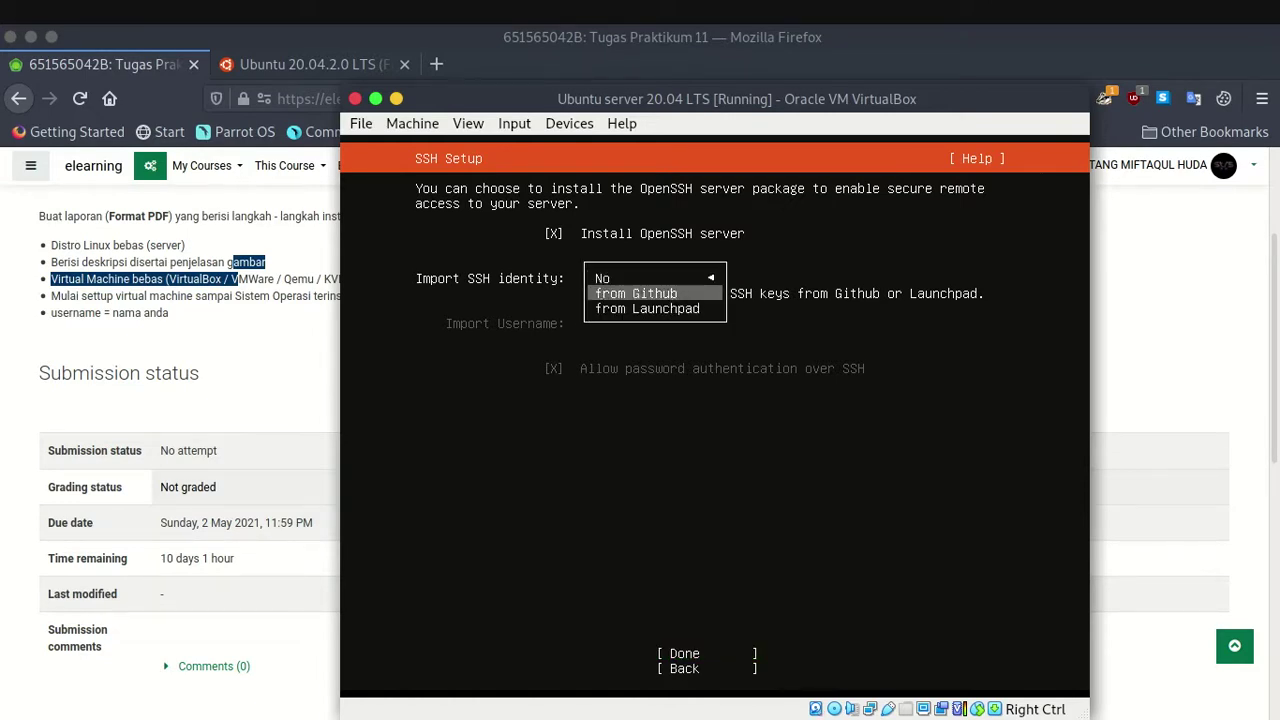
key(Up)
key(Up)
key(Up)
key(Up)
key(Up)
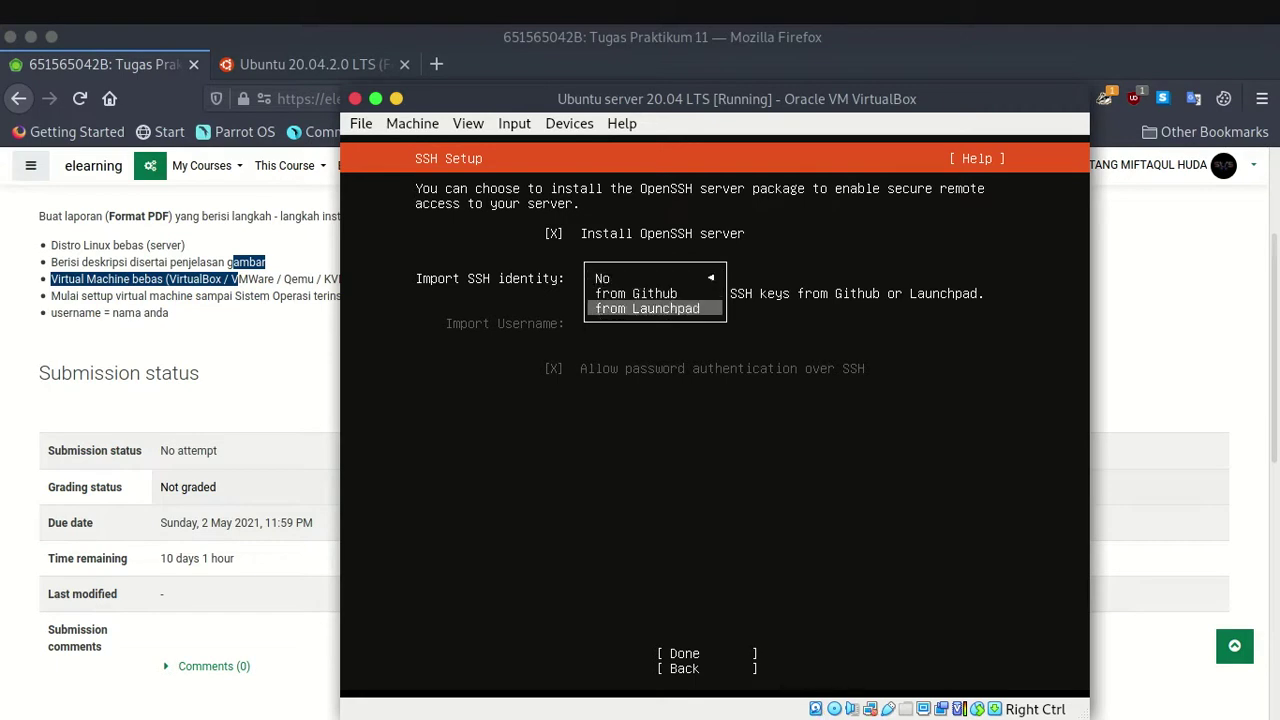
key(Return)
Untick Install OpenSSH server again and confirm the SSH setup.
key(Down)
key(Up)
key(Up)
key(Down)
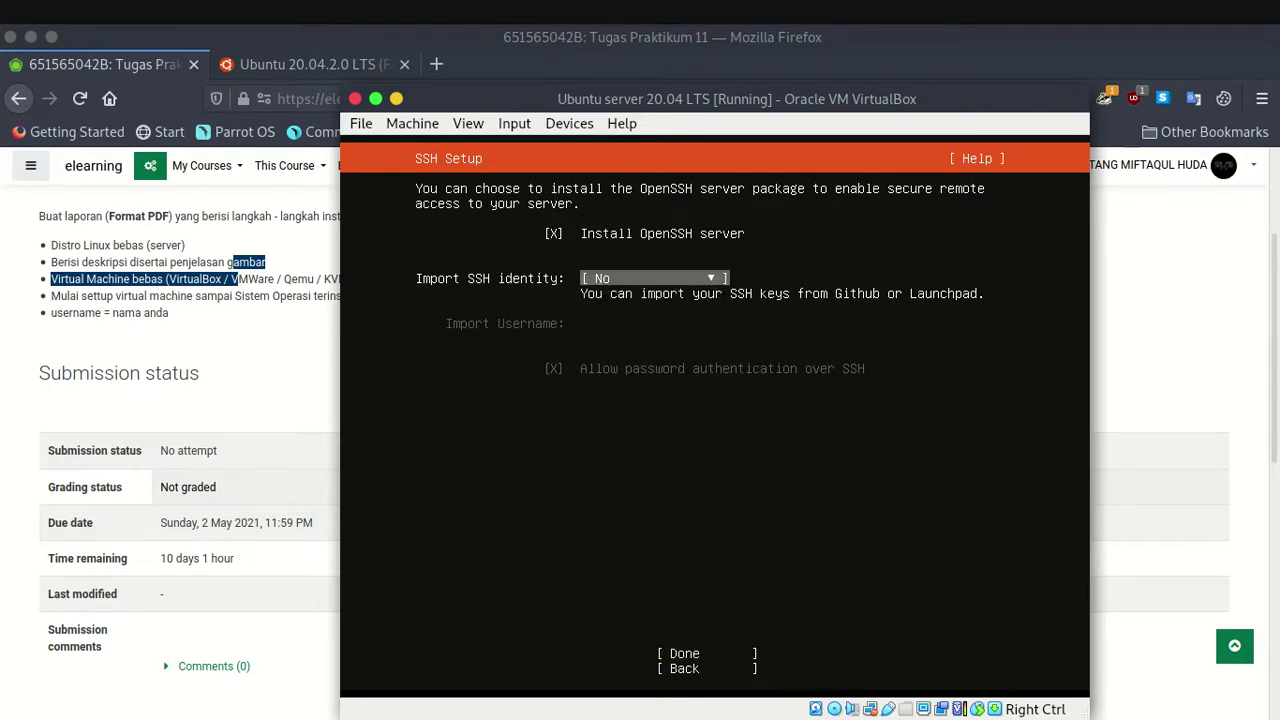
key(Up)
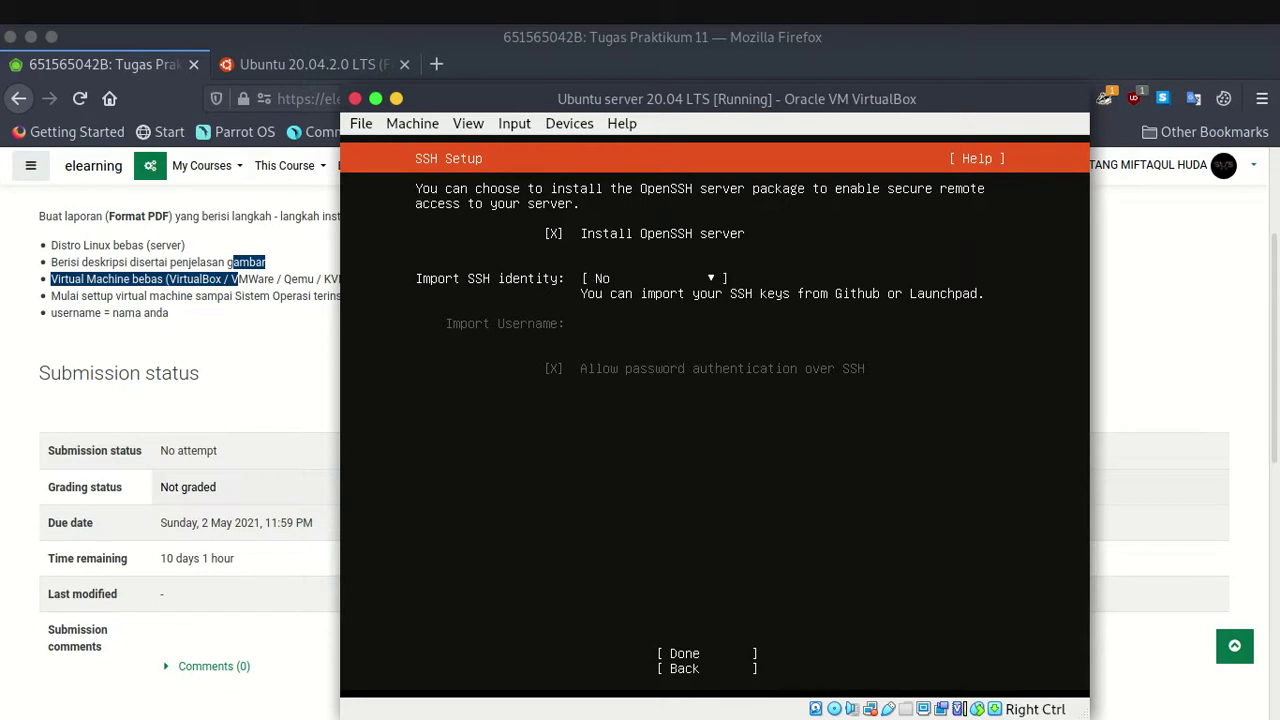
key(space)
key(Down)
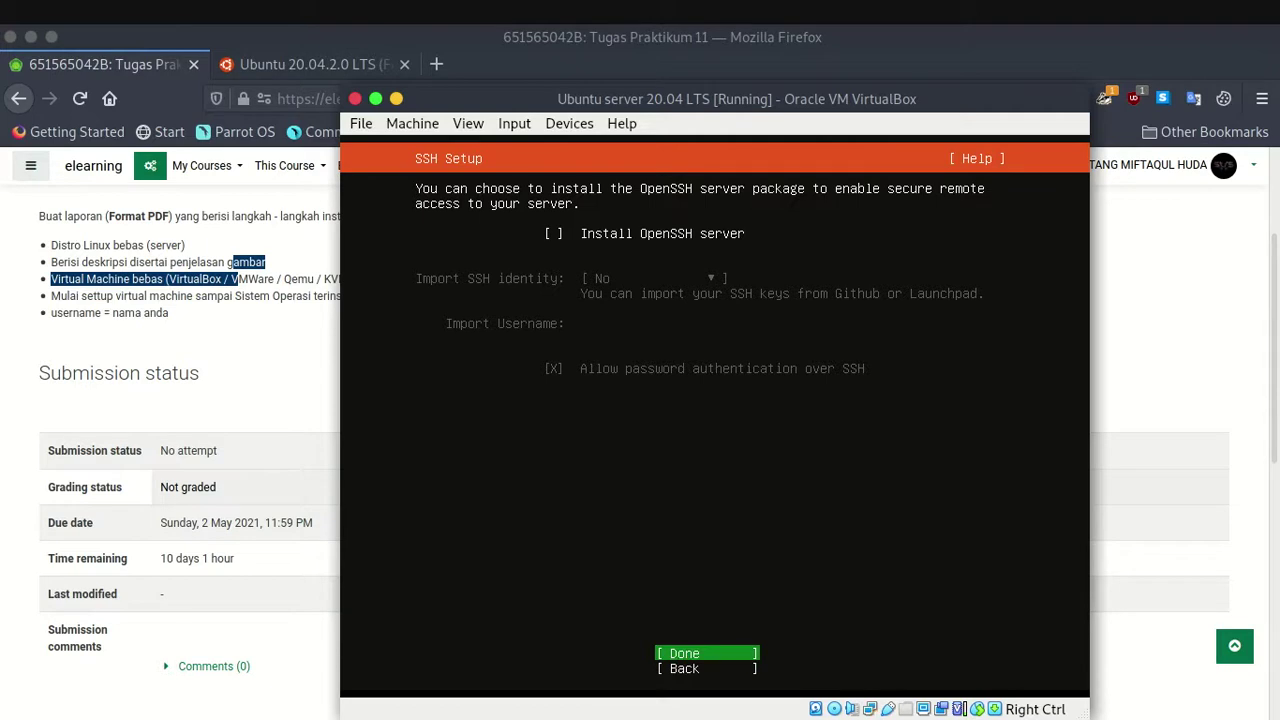
key(Return)
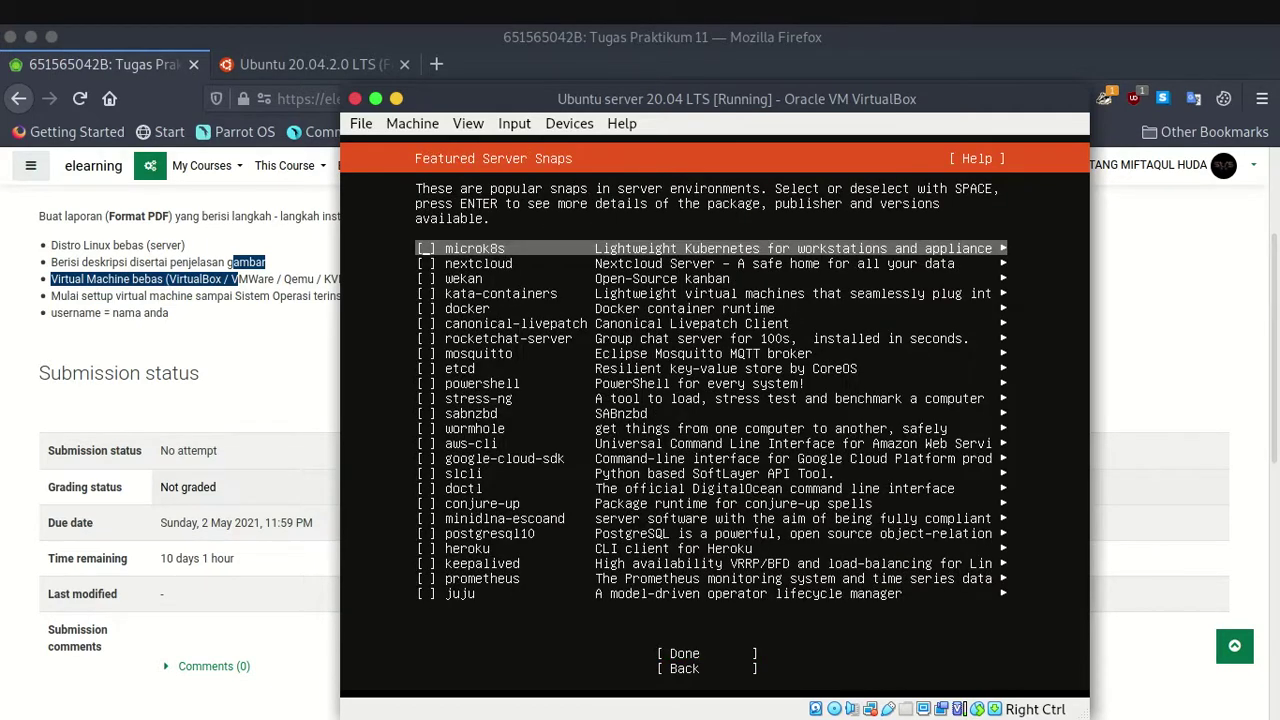
Mark the postgresql10, aws-cli and powershell snaps for installation.
key(Down)
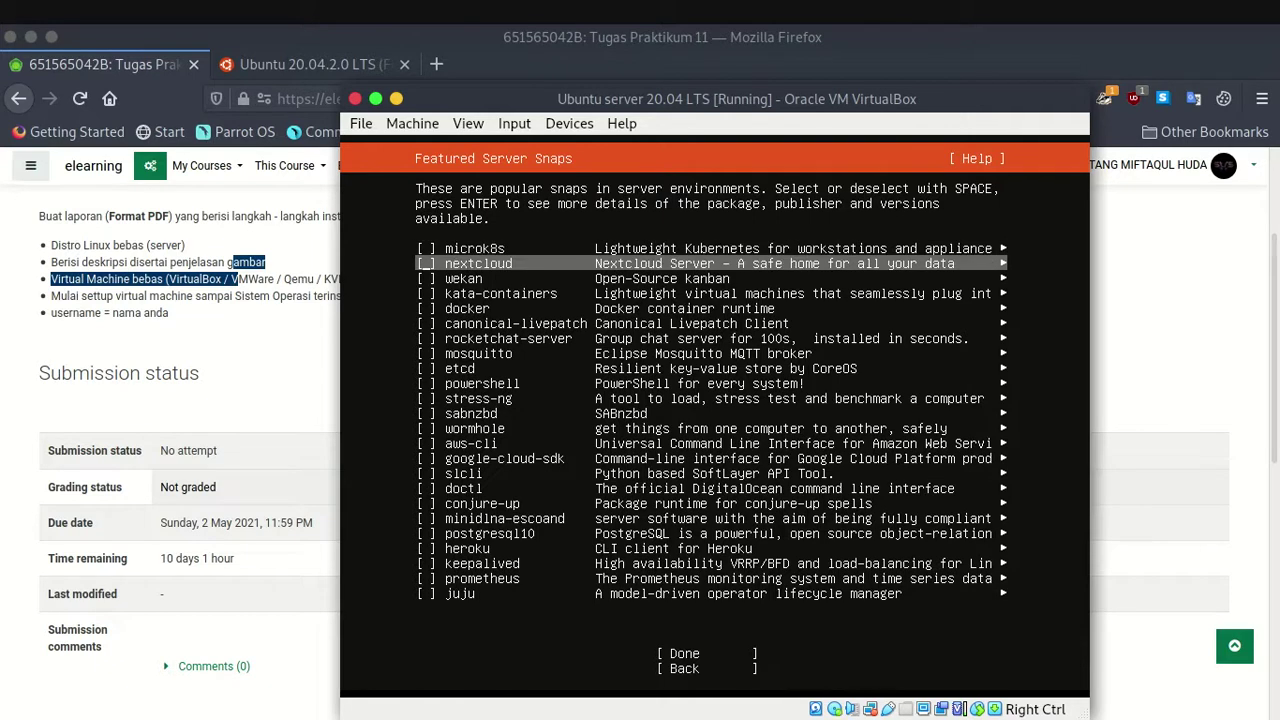
key(Down)
key(Down)
key(Down)
key(Down)
key(Up)
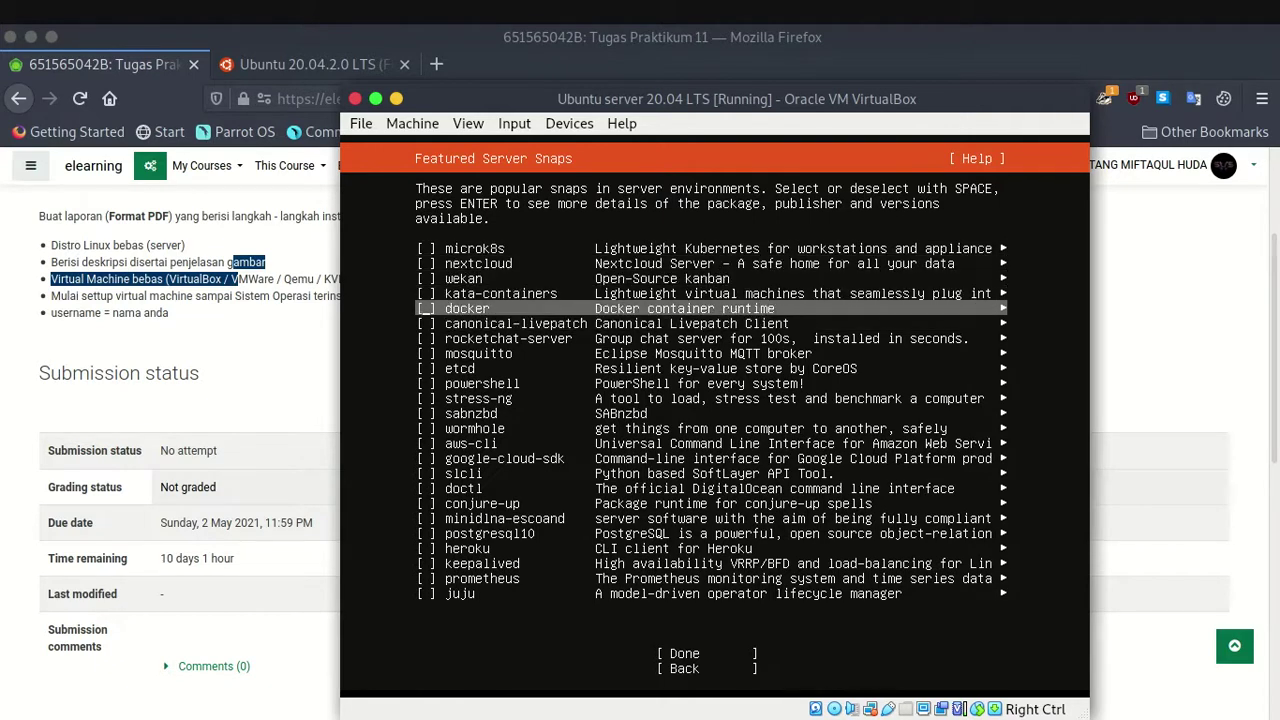
key(Down)
key(Down)
key(Down)
key(Down)
key(Down)
key(Down)
key(Down)
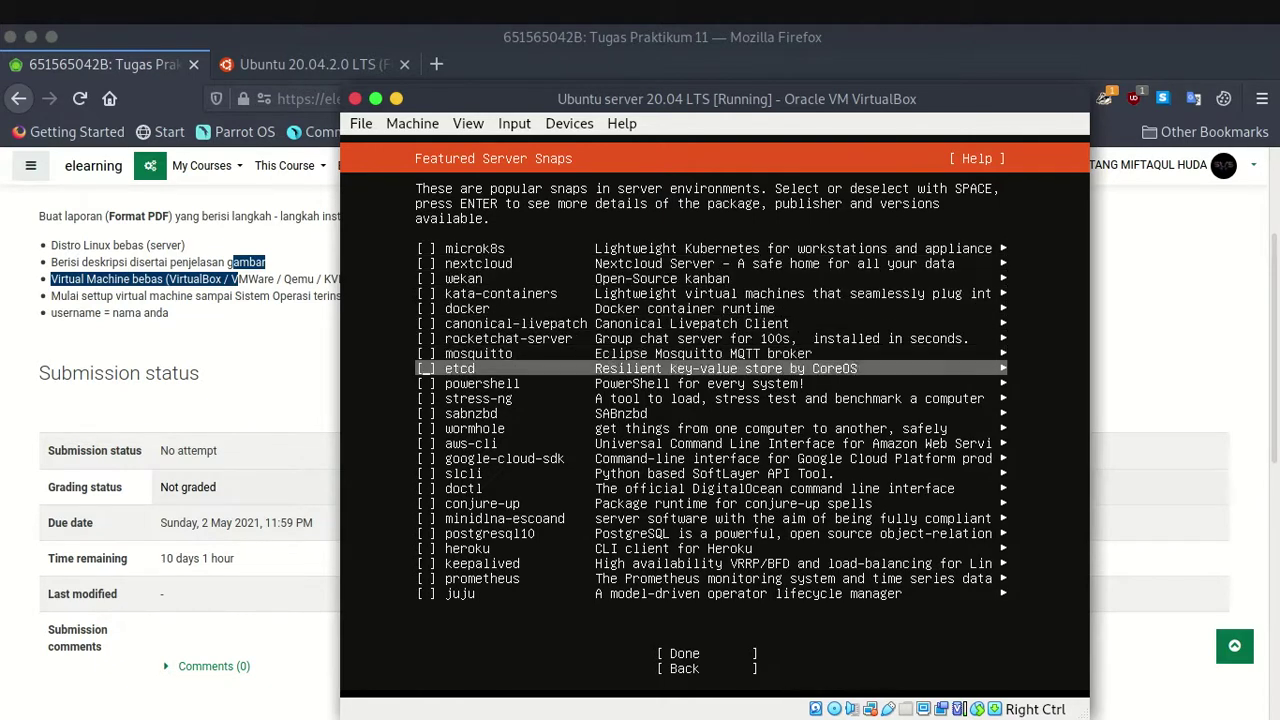
key(Down)
key(Down)
key(Down)
key(Down)
key(Down)
key(Down)
key(Down)
key(Down)
key(Down)
key(Down)
key(Down)
key(Down)
key(Down)
key(Up)
key(Up)
key(Up)
key(Up)
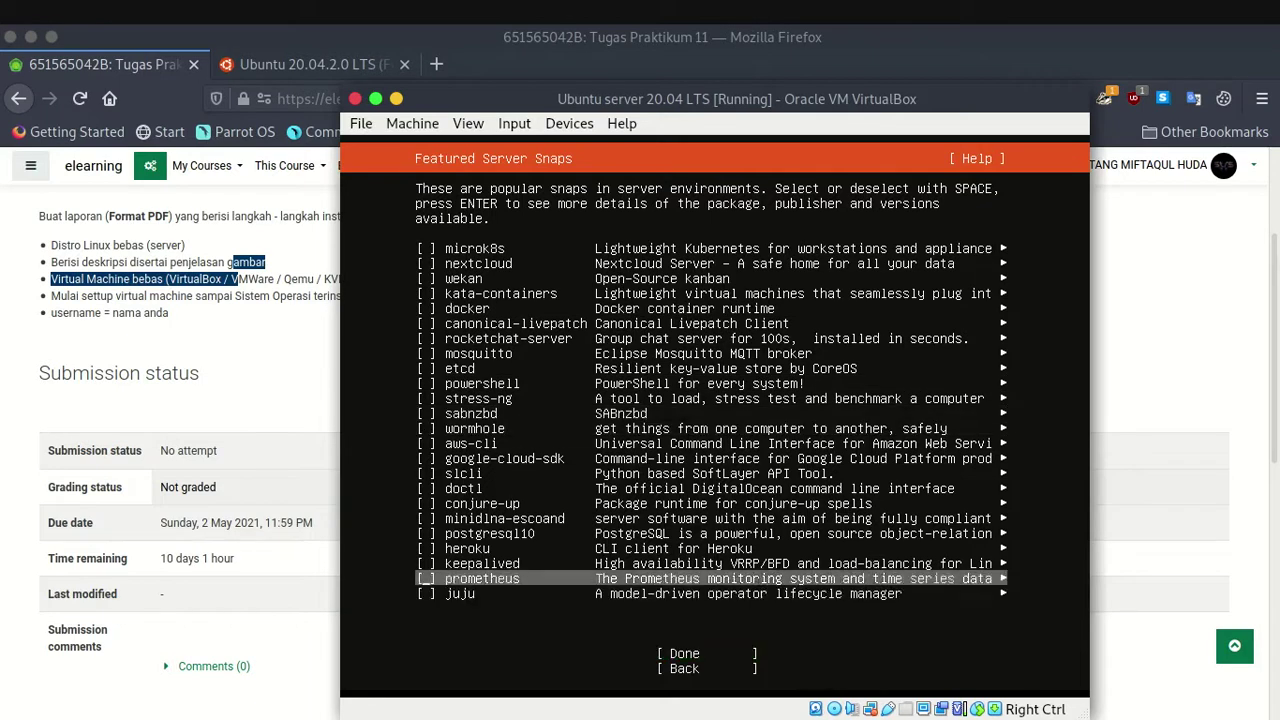
key(Up)
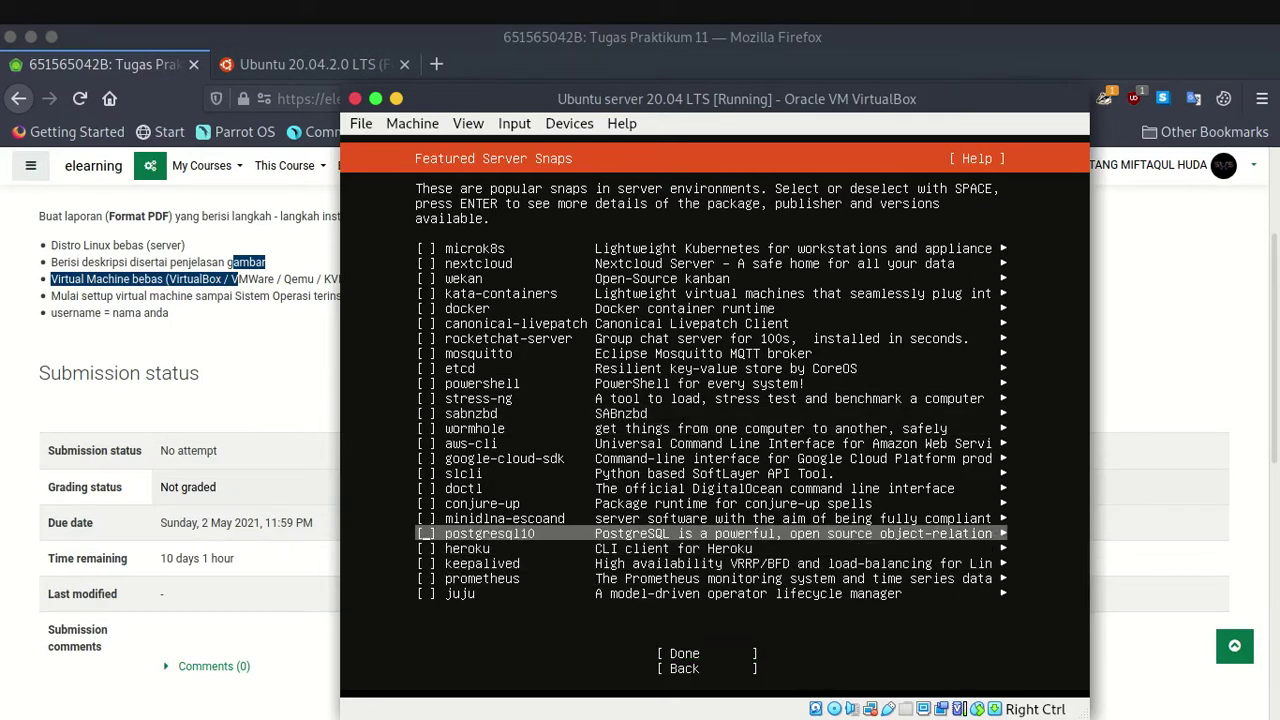
key(space)
key(Up)
key(Up)
key(Up)
key(Up)
key(Up)
key(Up)
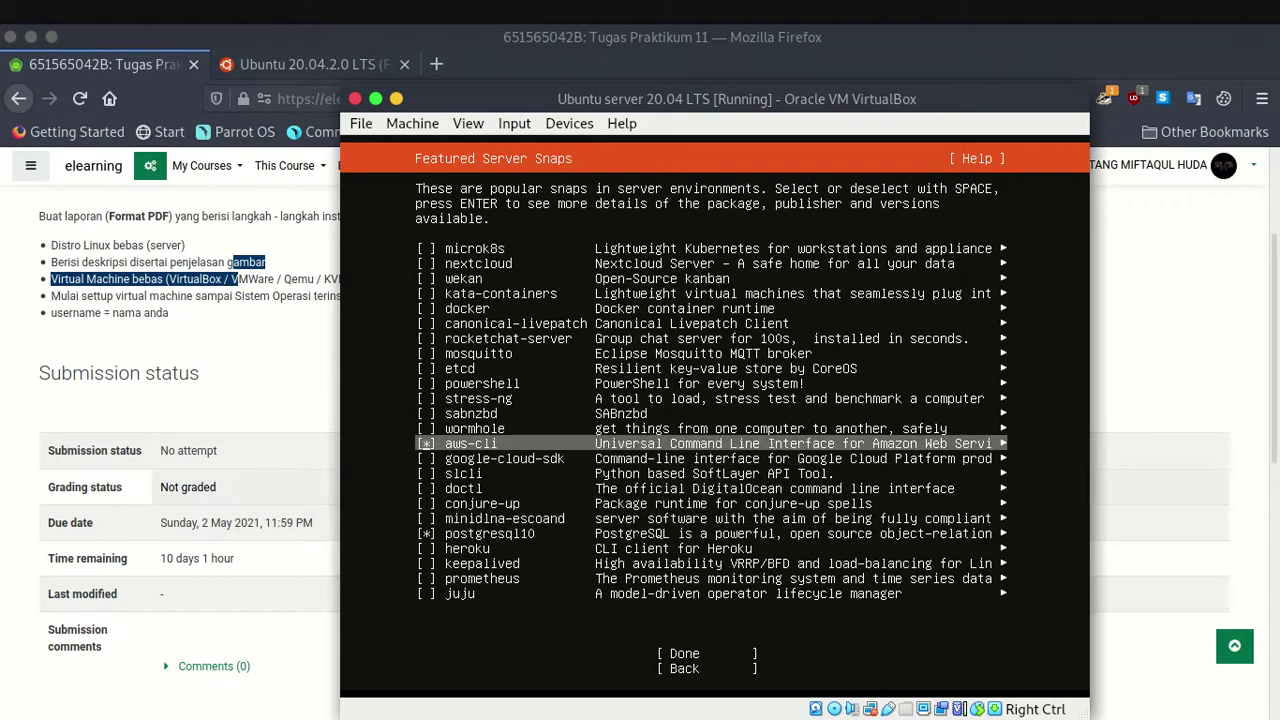
key(Up)
key(Up)
key(Up)
key(Up)
key(space)
Mark the canonical-livepatch, etcd and heroku snaps for installation.
key(Up)
key(Up)
key(Up)
key(Up)
key(Up)
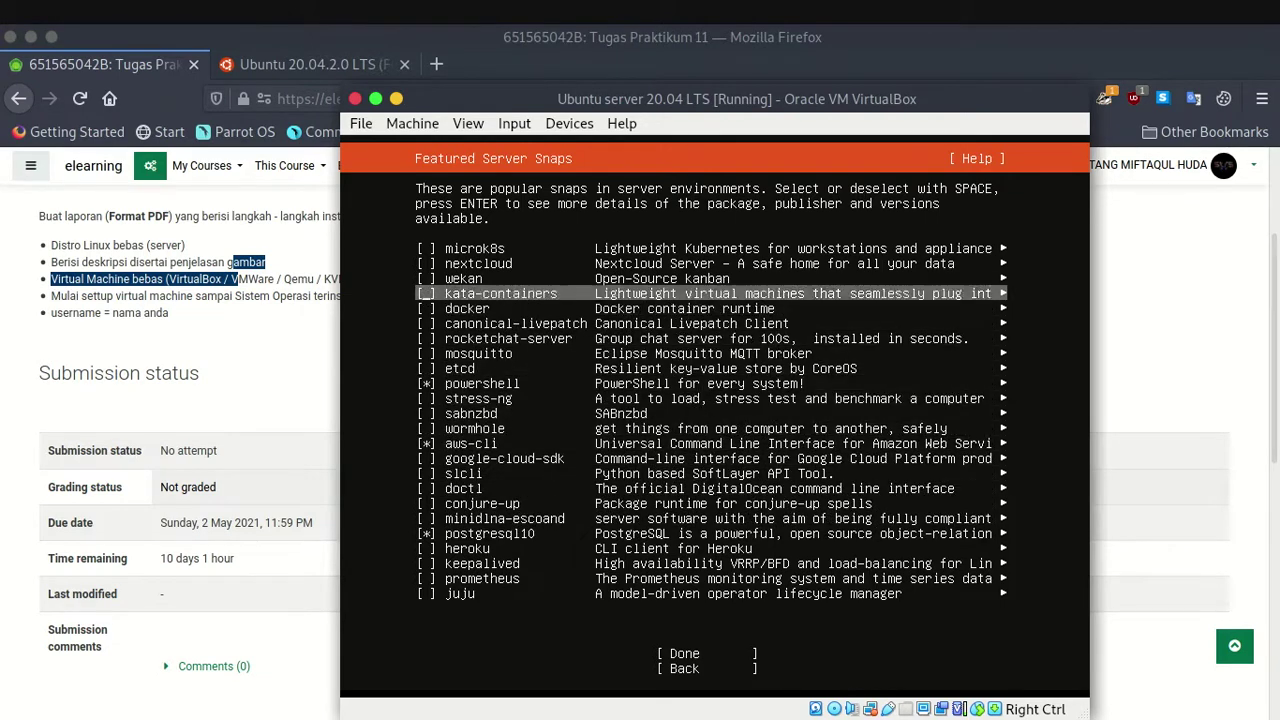
key(Down)
key(Down)
key(Down)
key(Down)
key(Down)
key(Down)
key(Down)
key(Down)
key(Down)
key(Down)
key(Down)
key(Down)
key(Down)
key(Down)
key(Down)
key(Down)
key(Down)
key(Down)
key(Down)
key(Down)
key(Up)
key(Up)
key(Up)
key(Up)
key(Up)
key(Up)
key(Up)
key(Up)
key(Up)
key(Up)
key(Up)
key(Up)
key(Up)
key(Up)
key(Up)
key(Up)
key(Up)
key(Up)
key(Up)
key(Up)
key(Up)
key(Down)
key(Down)
key(Down)
key(Down)
key(Down)
key(Up)
key(Up)
key(Up)
key(Up)
key(Down)
key(space)
key(Down)
key(Down)
key(Down)
key(Down)
key(Down)
key(Down)
key(Down)
key(Down)
key(Down)
key(Down)
key(Down)
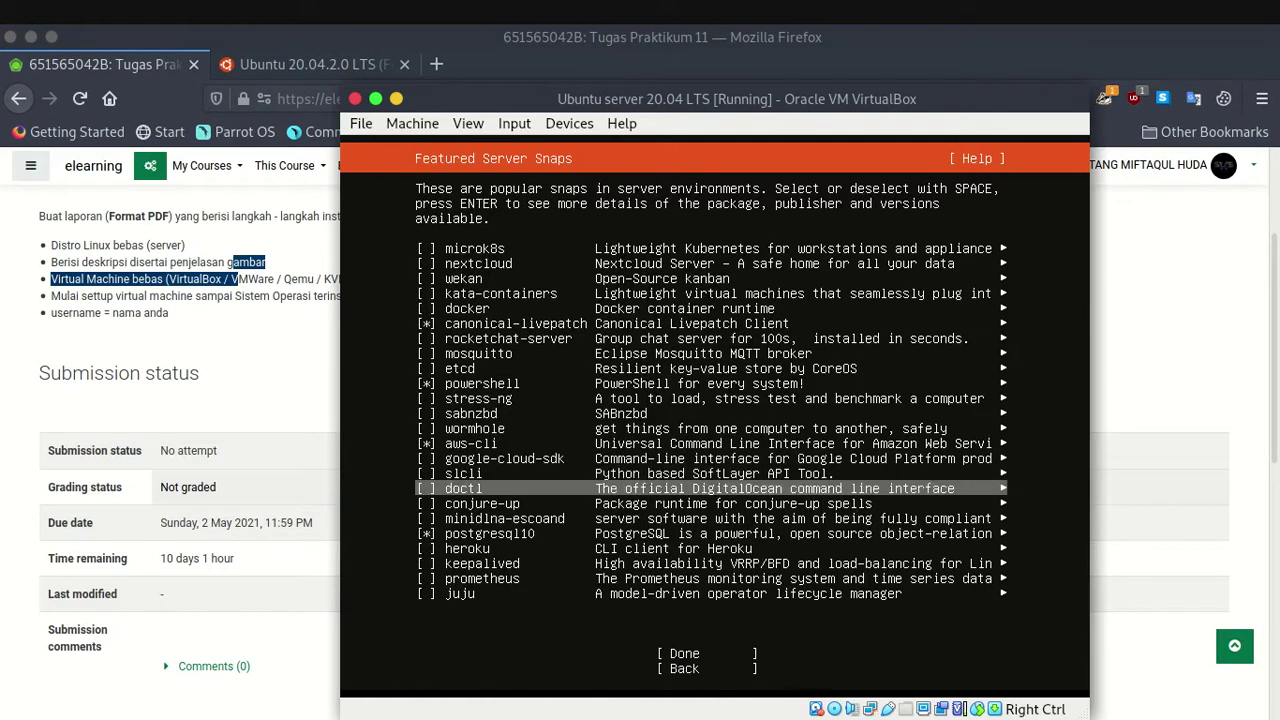
key(Up)
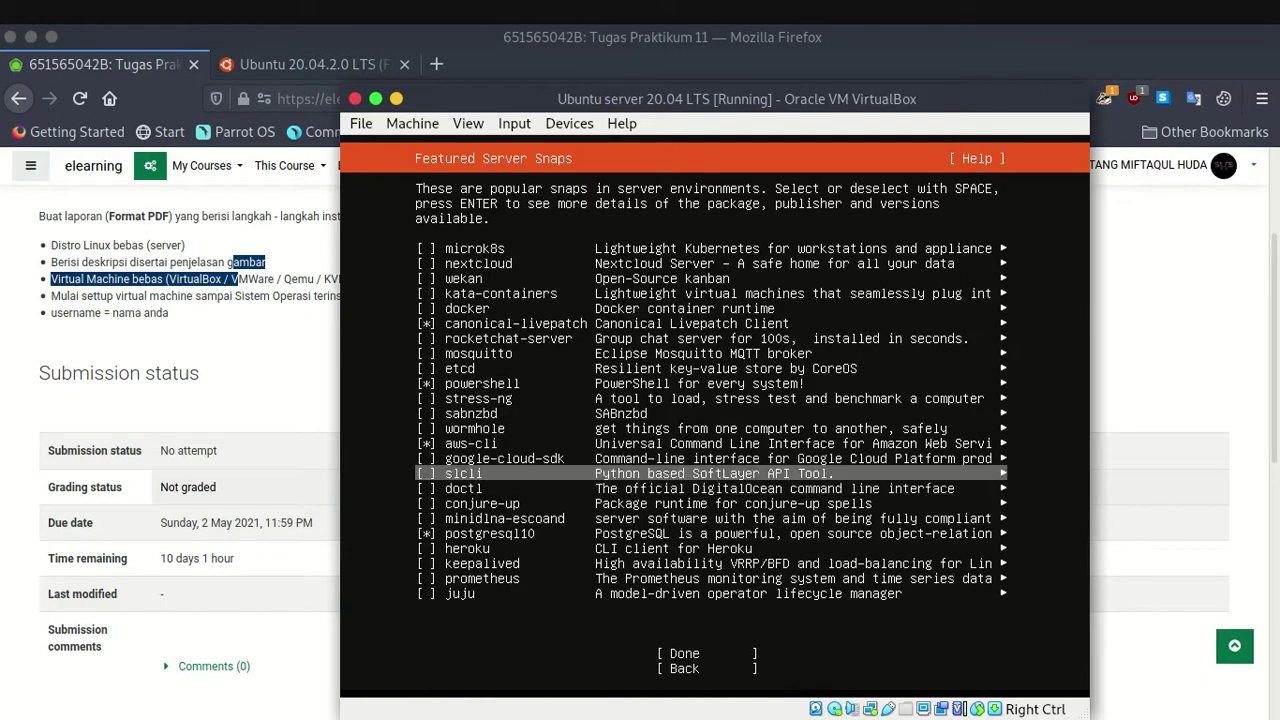
key(Up)
key(Up)
key(Up)
key(Down)
key(Down)
key(Down)
key(Down)
key(Down)
key(Down)
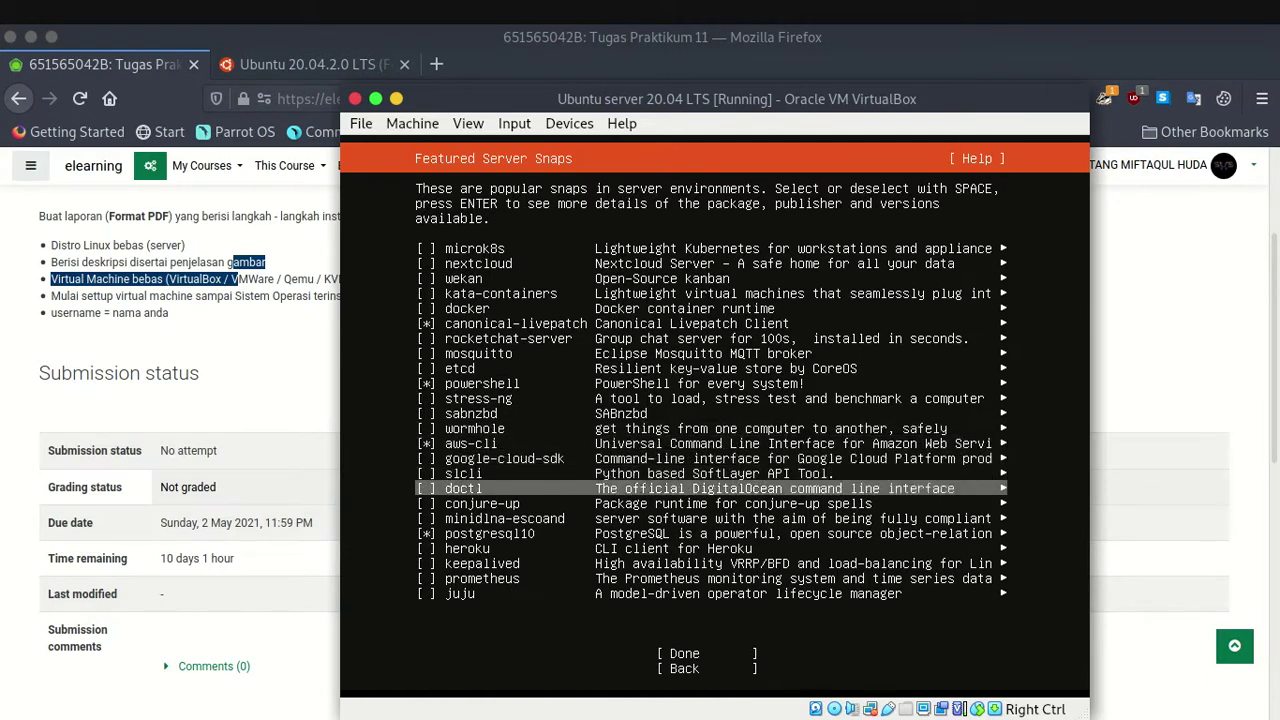
key(Up)
key(Up)
key(Up)
key(Up)
key(Up)
key(Up)
key(Up)
key(Up)
key(Up)
key(Up)
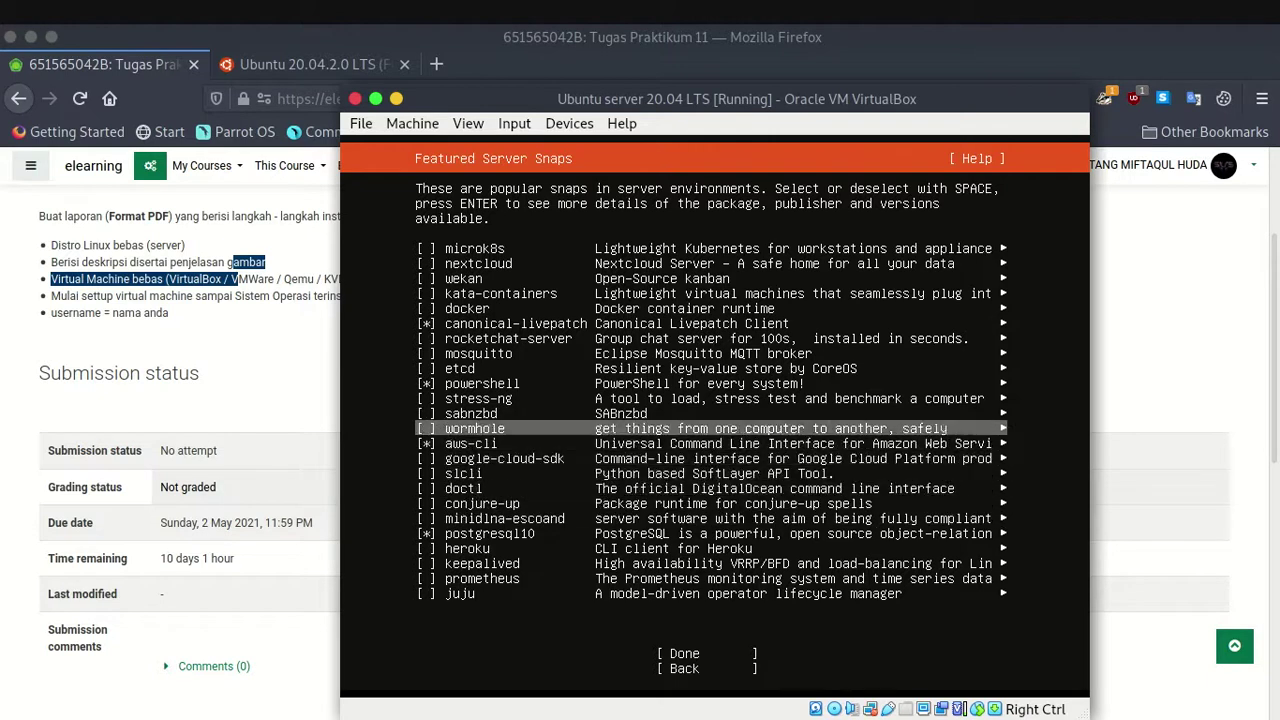
key(Down)
key(Down)
key(Down)
key(Down)
key(Down)
key(Down)
key(Down)
key(Down)
key(Down)
key(Down)
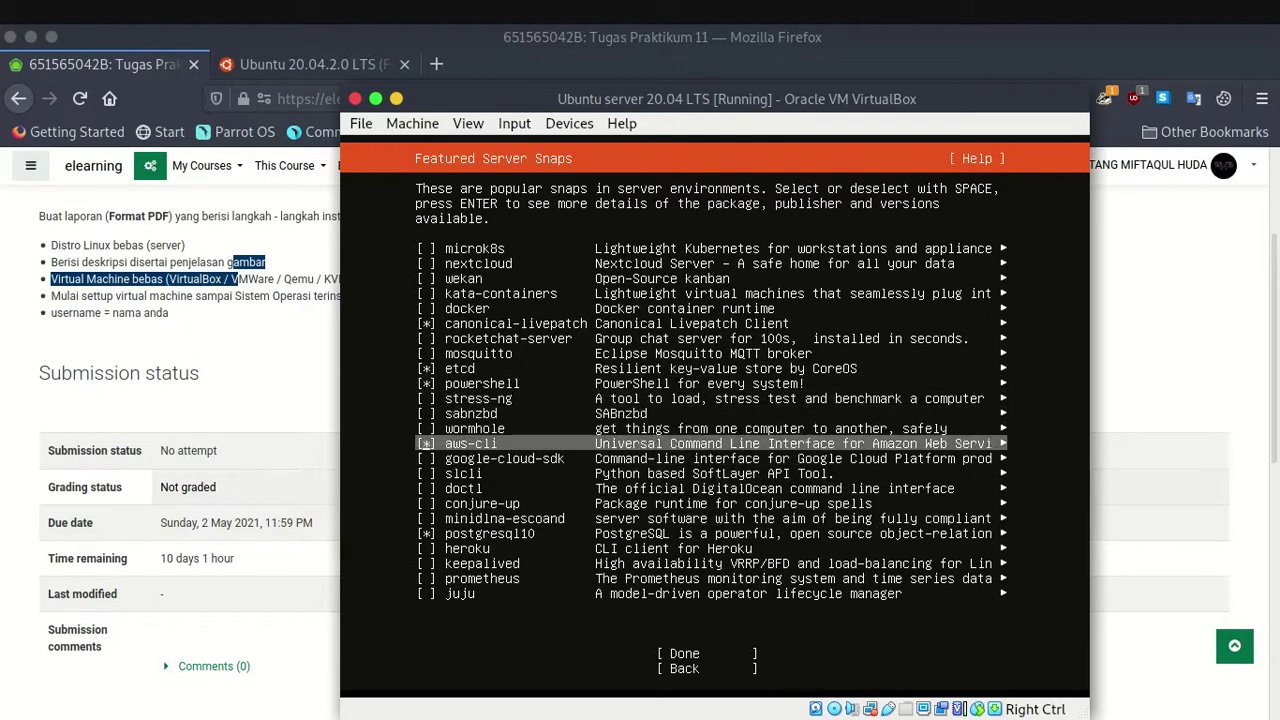
key(Down)
key(Down)
key(space)
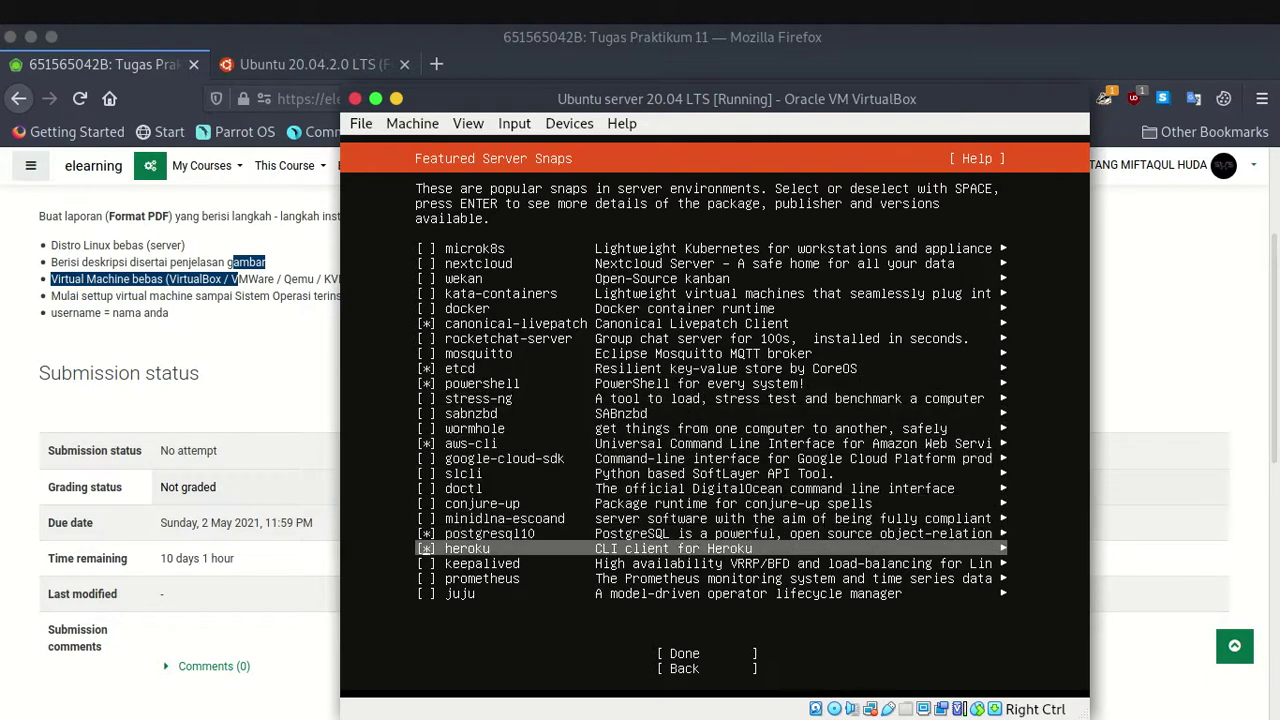
Review the six chosen snaps and confirm to start the installation.
key(Up)
key(Down)
key(Down)
key(Down)
key(Down)
key(Up)
key(Down)
key(Down)
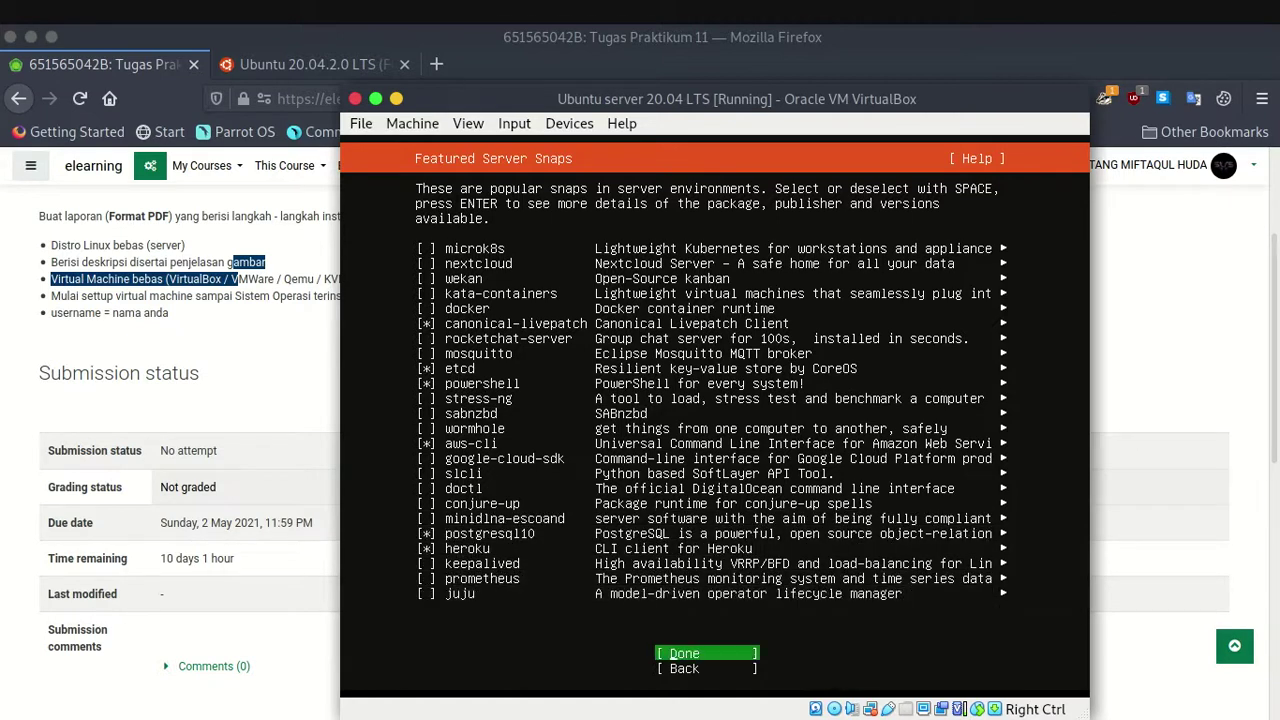
key(Up)
key(Up)
key(Up)
key(Up)
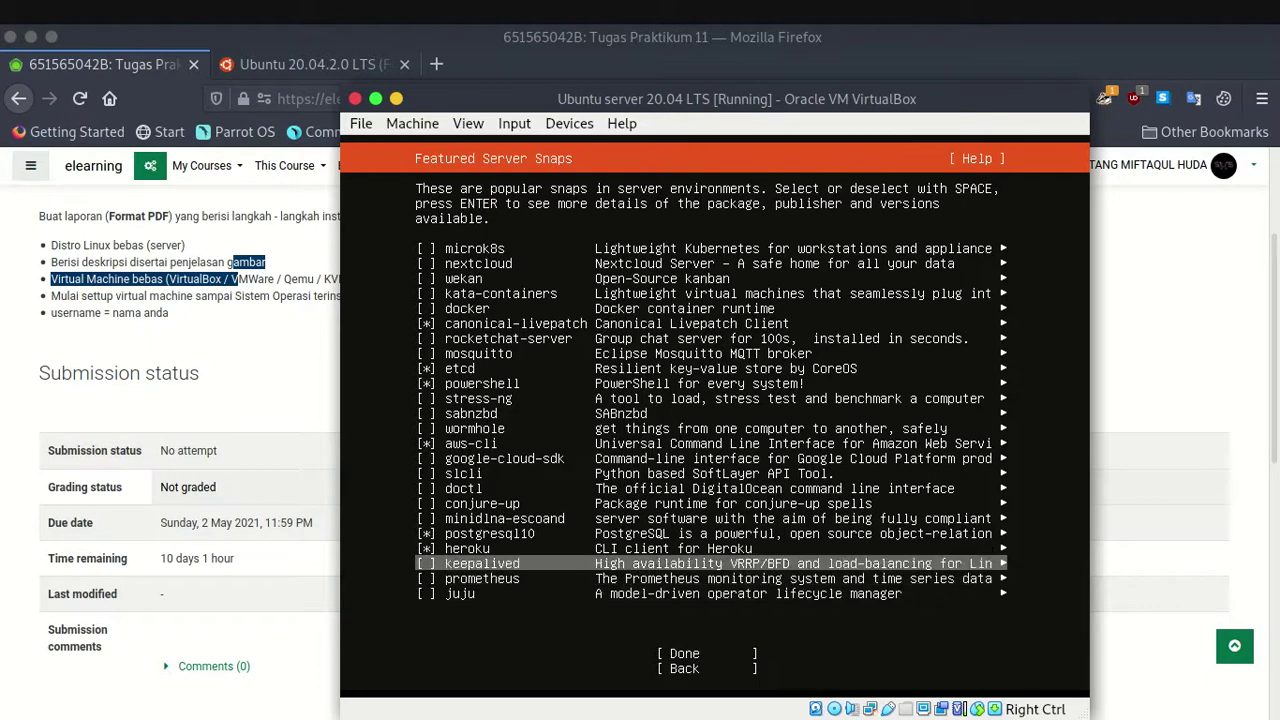
key(Down)
key(Down)
key(Down)
key(Down)
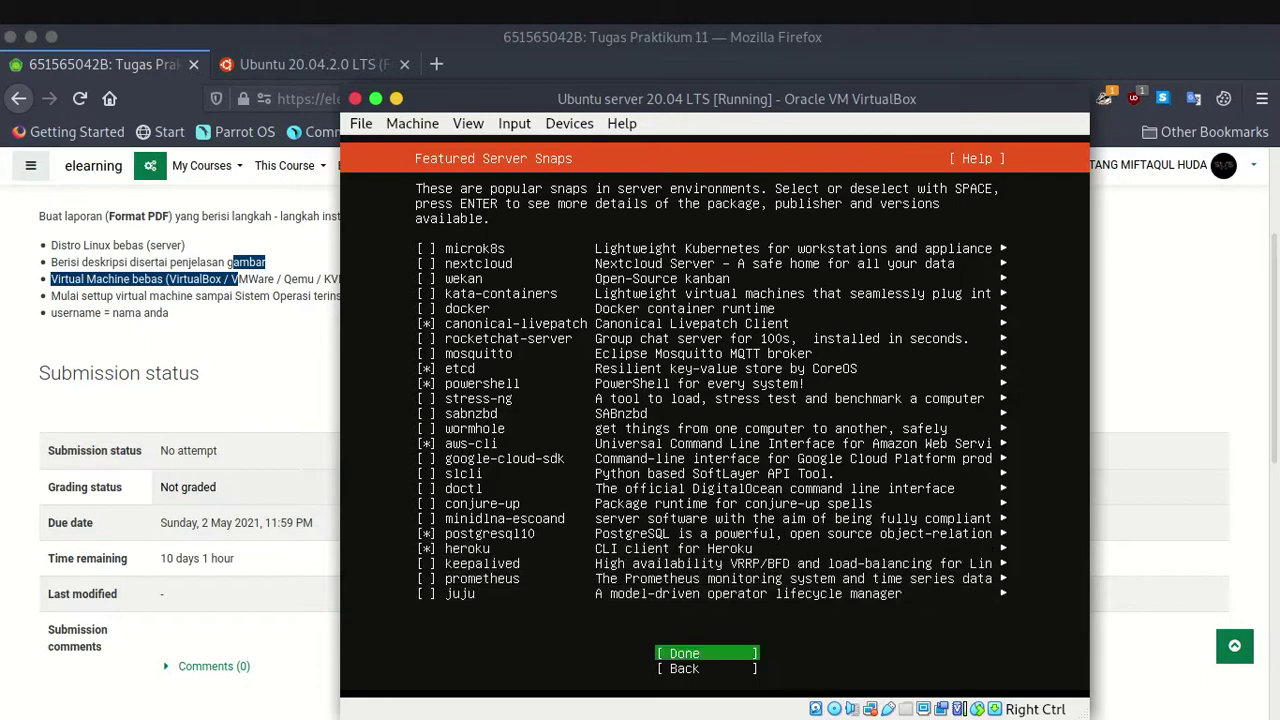
key(Up)
key(Up)
key(Up)
key(Up)
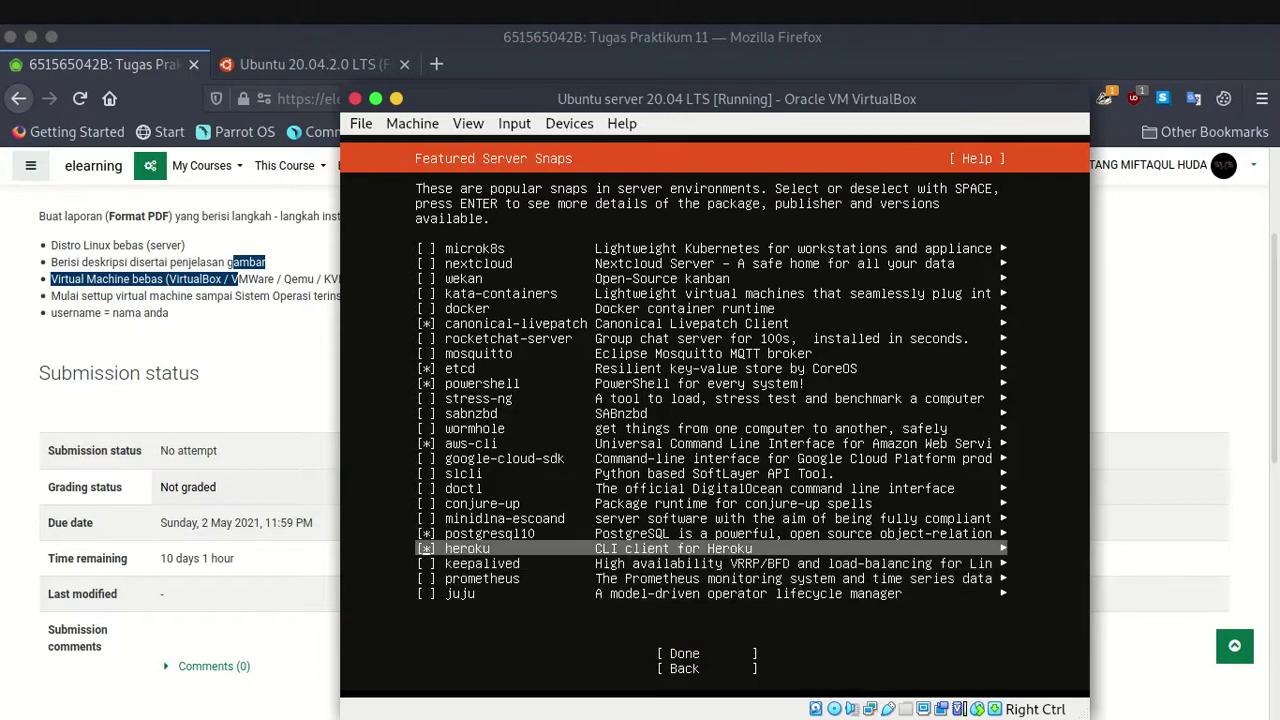
key(Down)
key(Down)
key(Down)
key(Down)
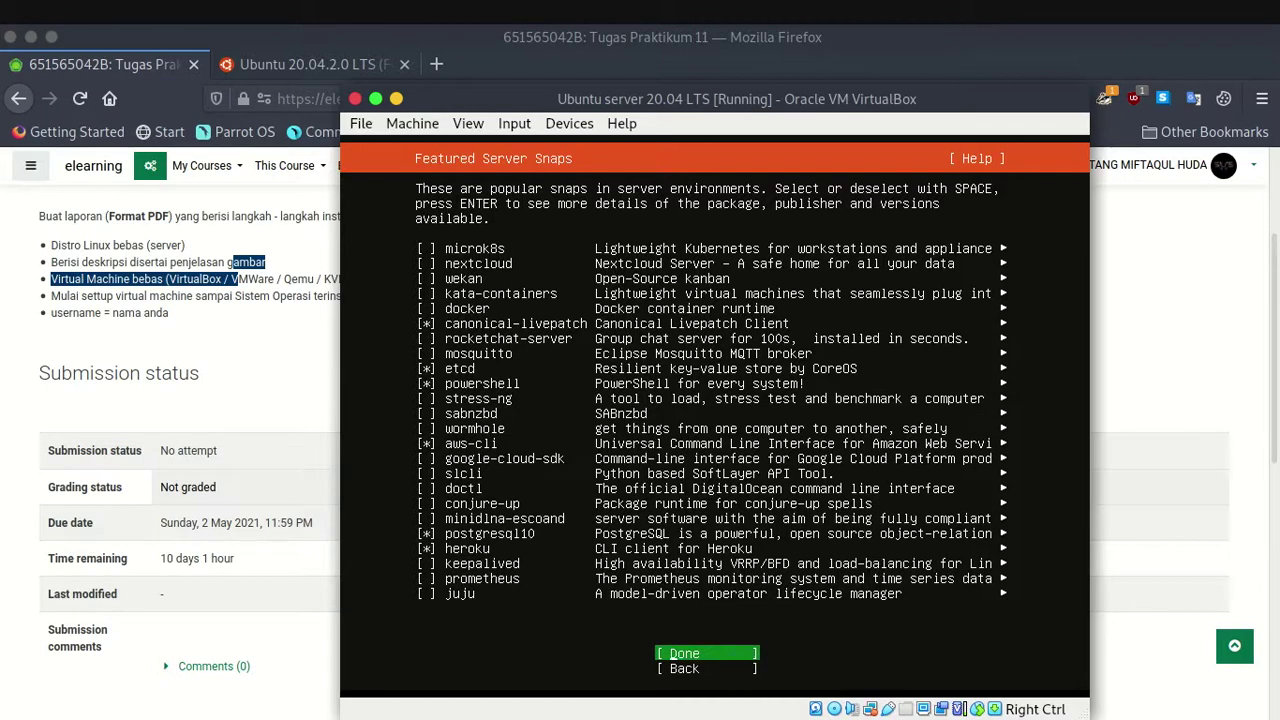
key(Return)
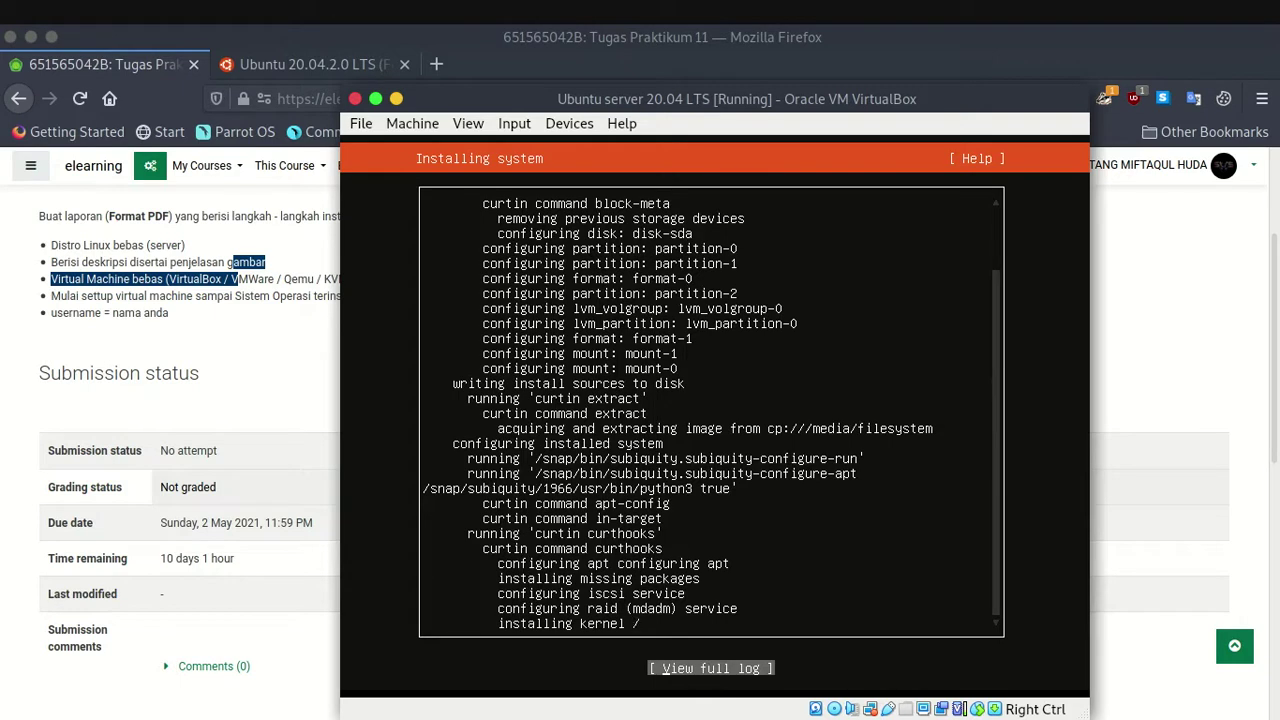
Open, close and reopen the full installer log while the installation runs.
key(Return)
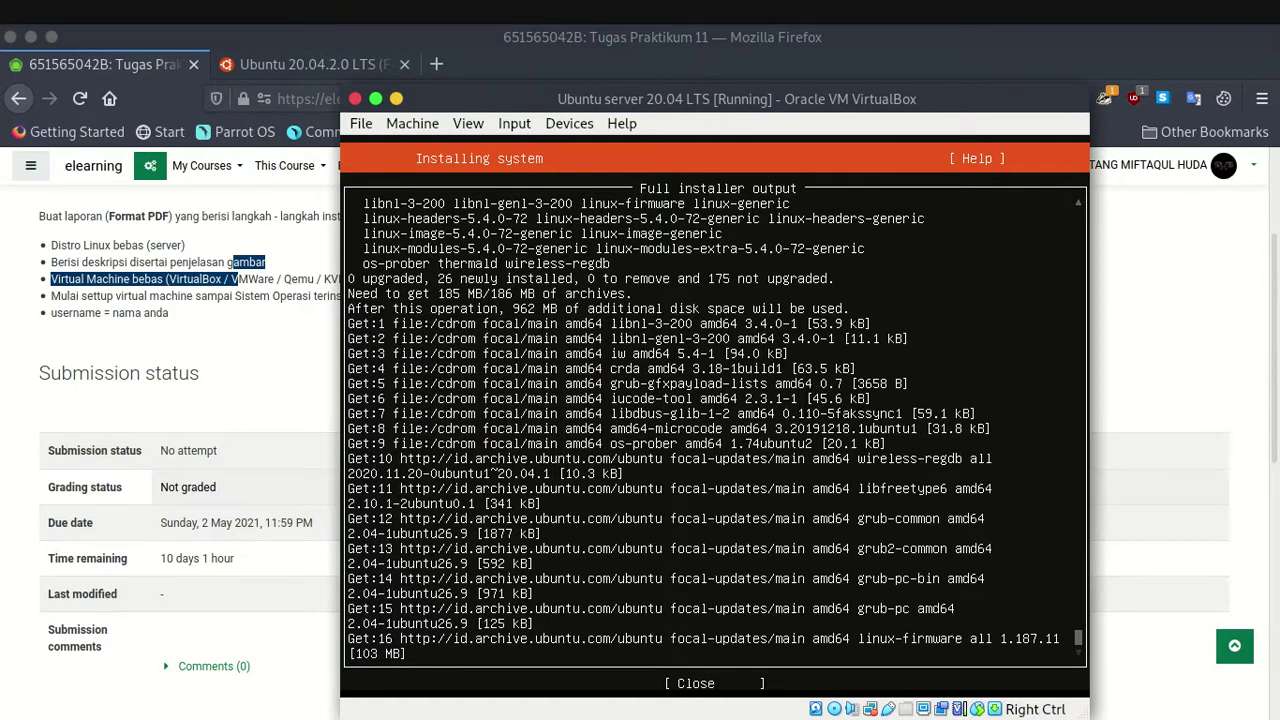
key(Return)
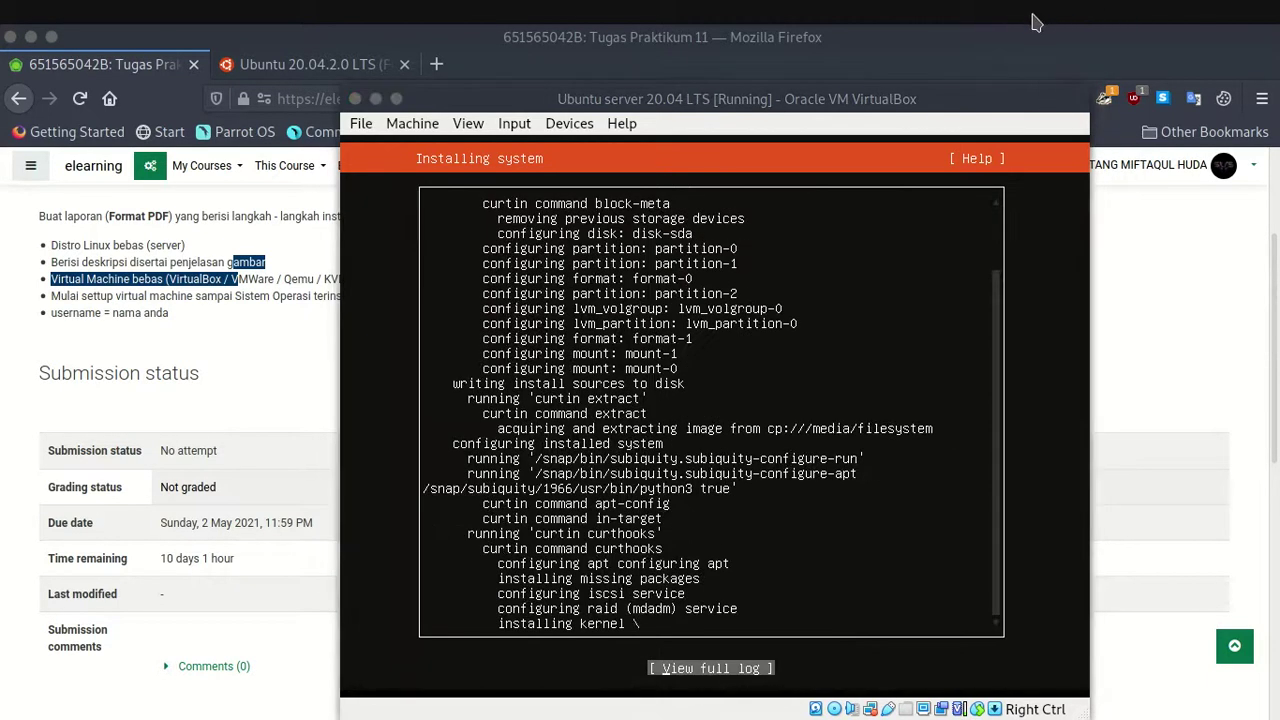
key(Return)
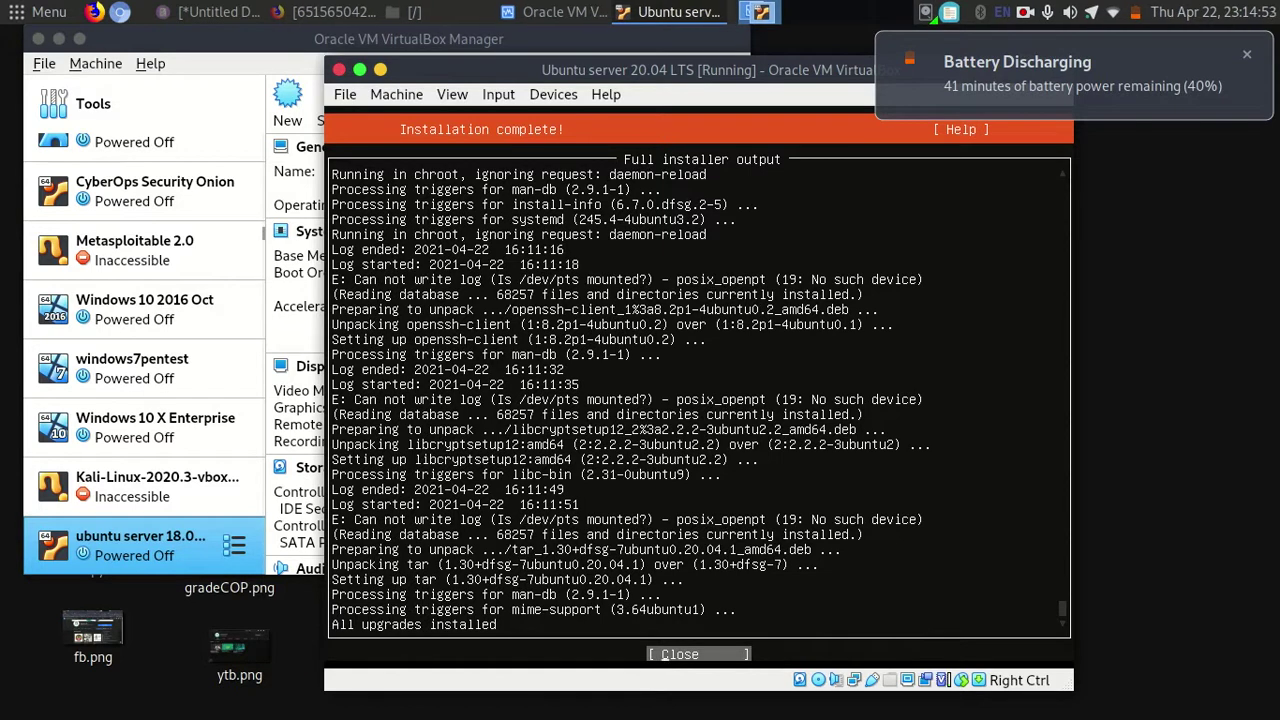
Close the full installer output and choose Reboot.
key(Return)
key(Down)
key(Return)
Set shared clipboard to bidirectional and continue past the remove-installation-medium prompt.
click(500, 94)
click(500, 94)
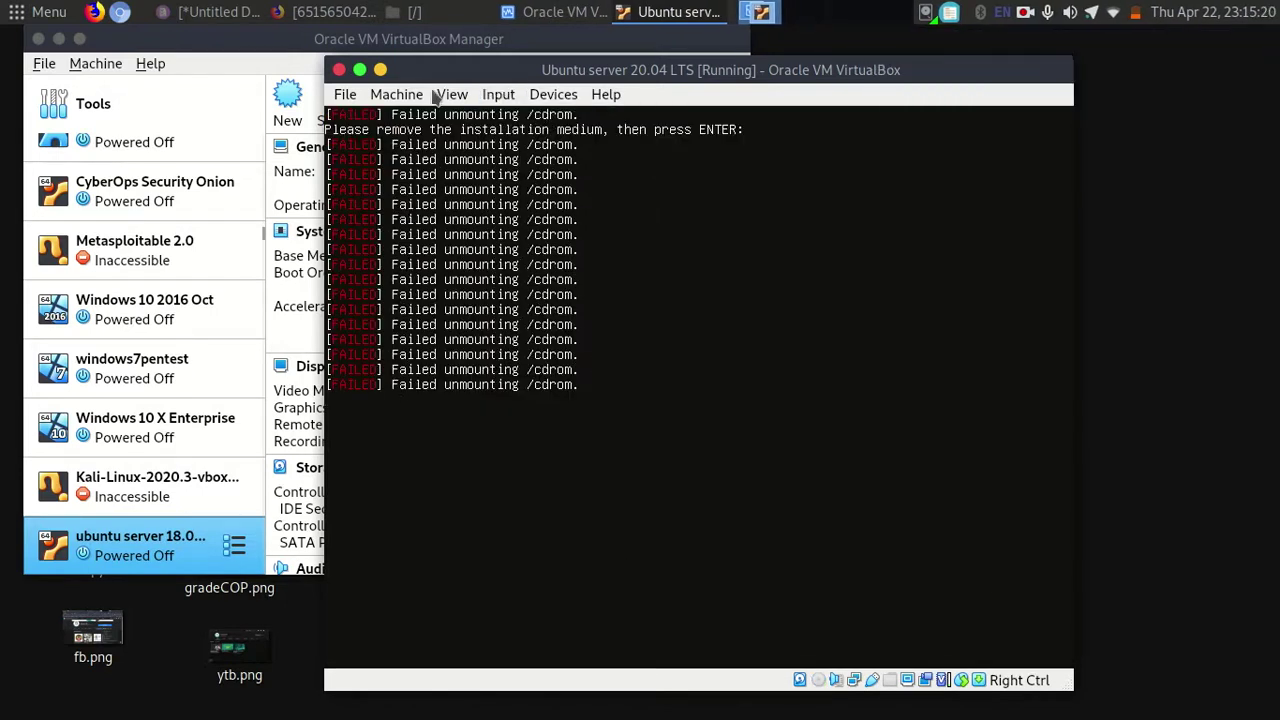
click(553, 94)
mouse_move(643, 171)
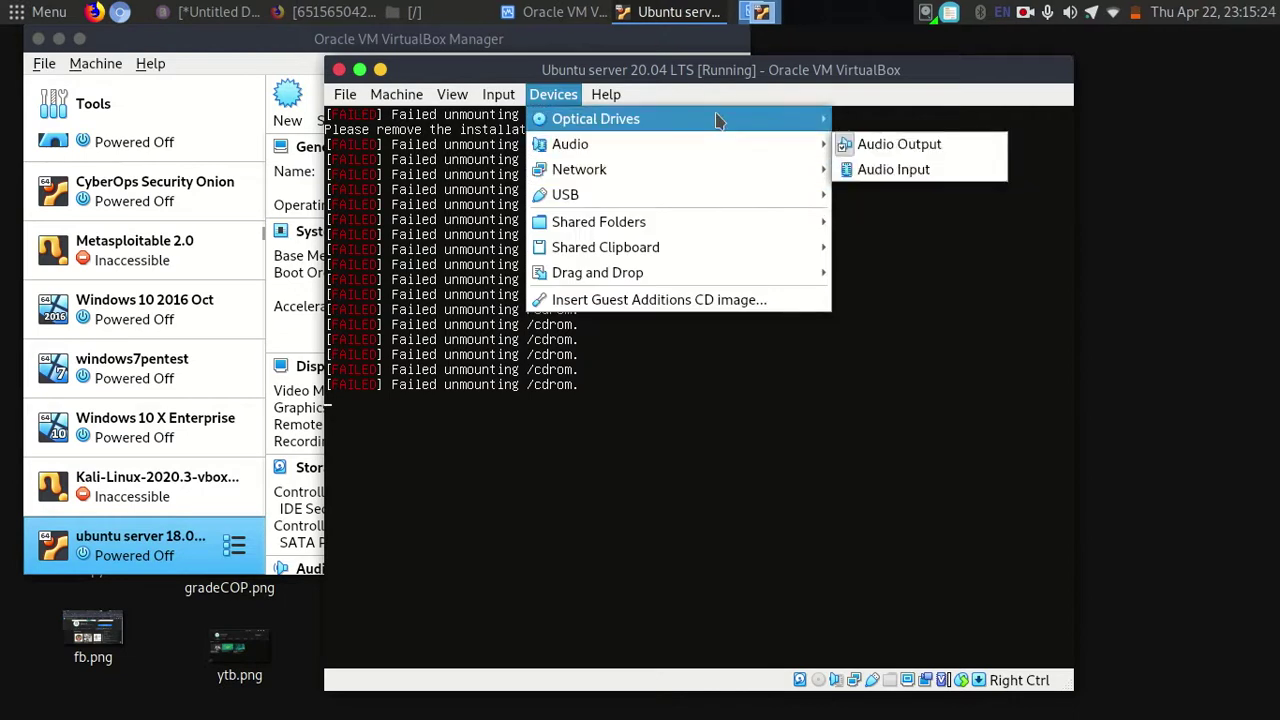
mouse_move(720, 118)
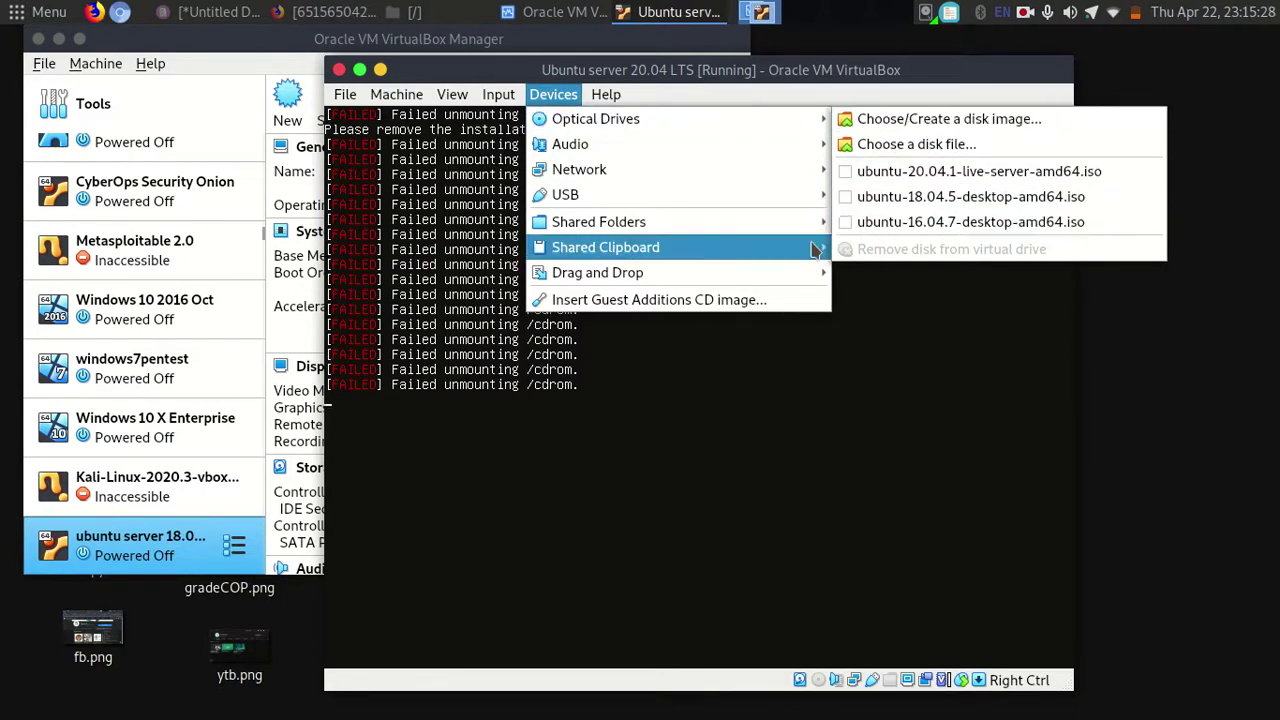
click(896, 348)
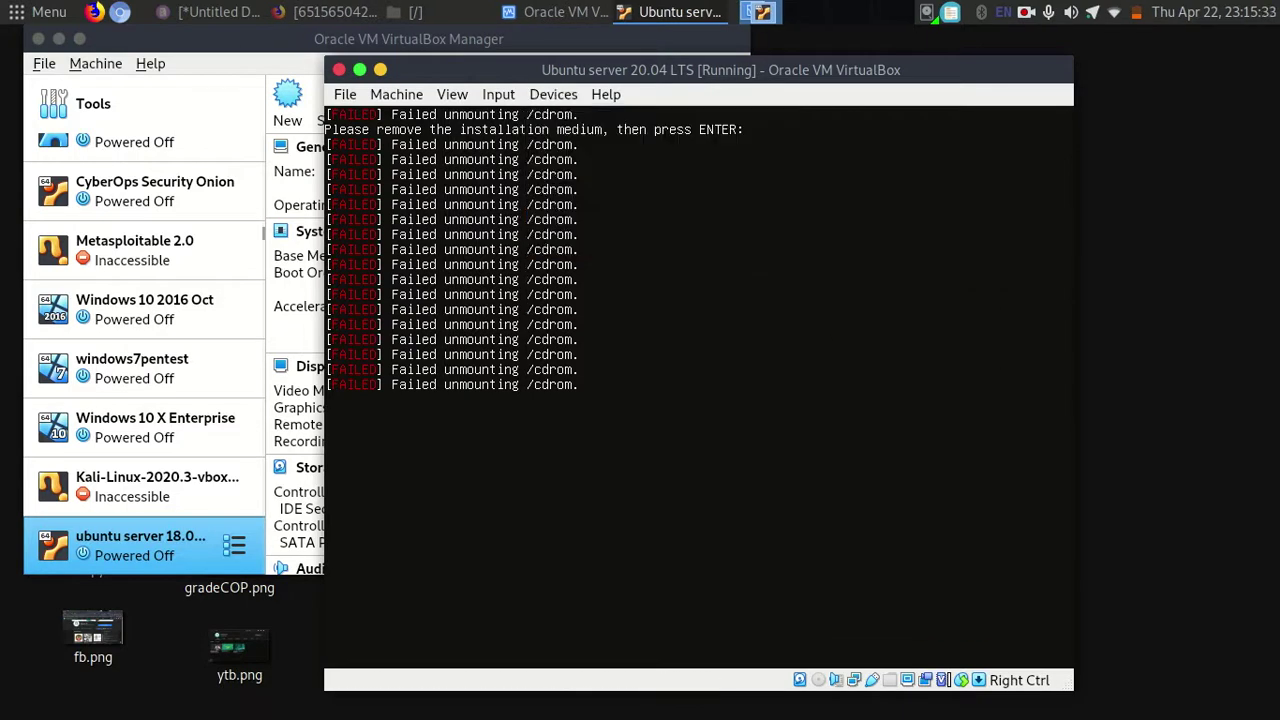
key(Return)
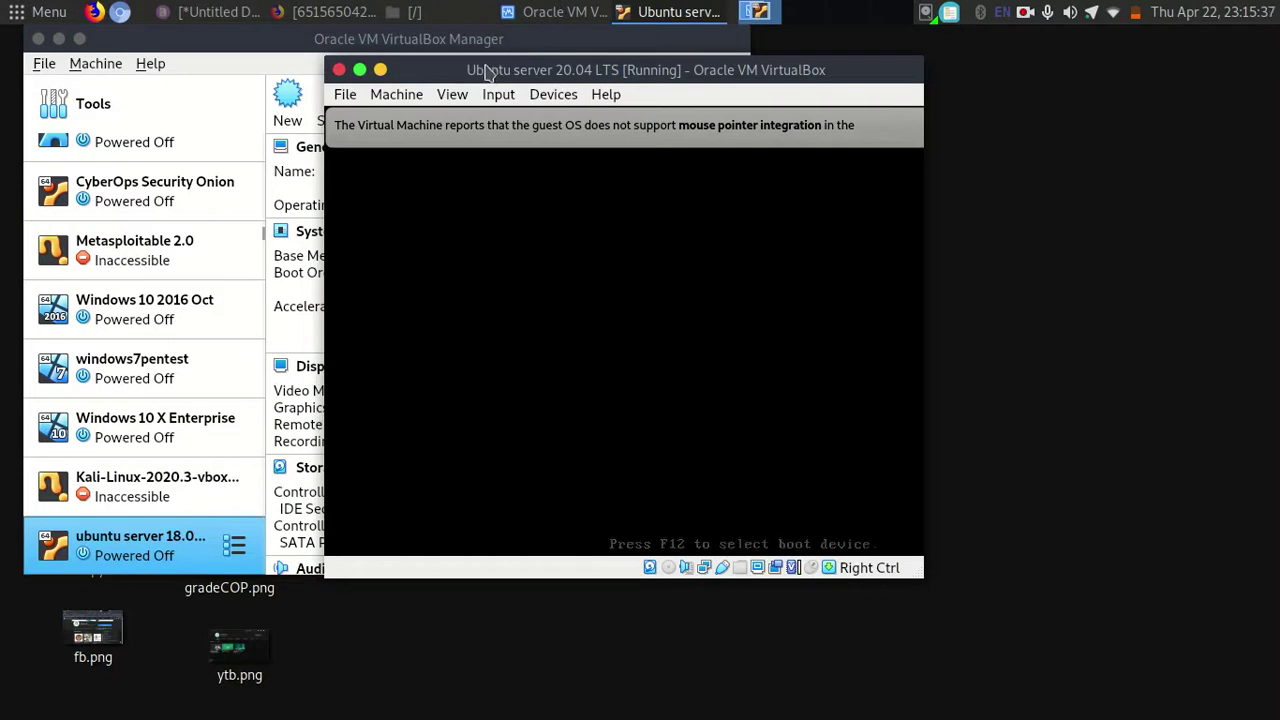
Move the Manager window aside, bring the VM forward and dismiss the mouse integration notice.
double_click(293, 47)
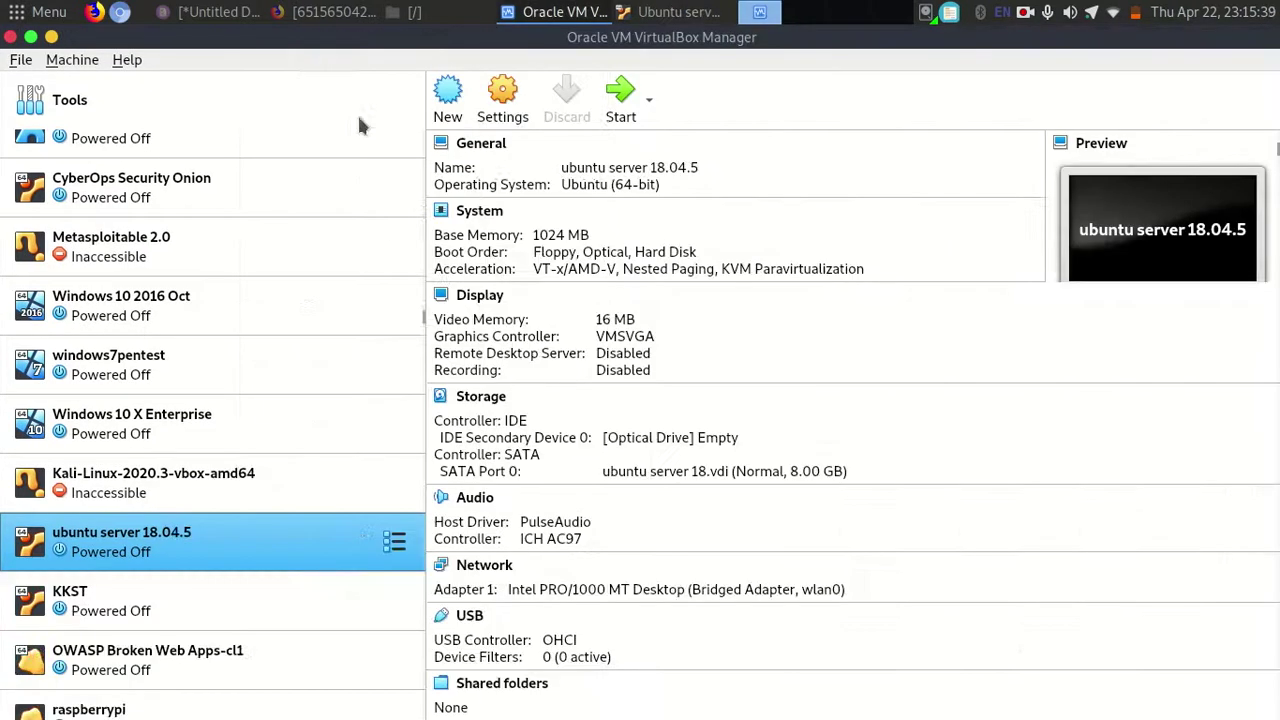
drag(362, 50, 295, 212)
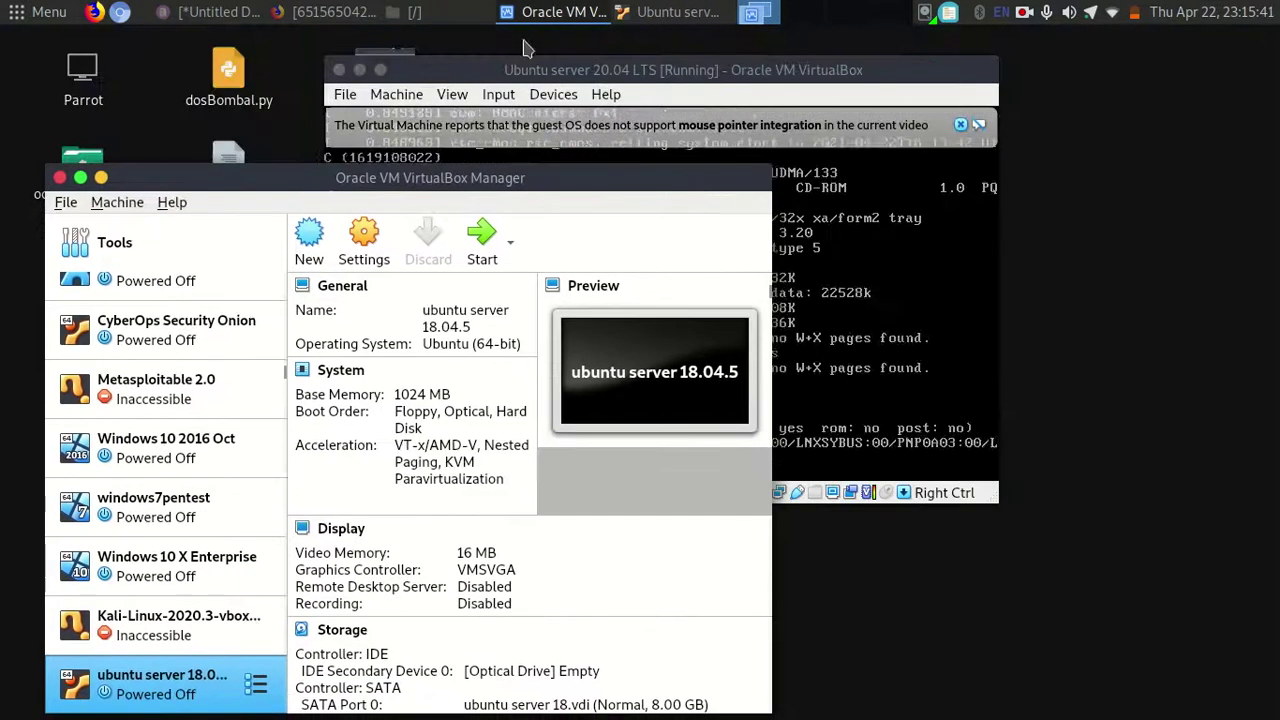
click(398, 56)
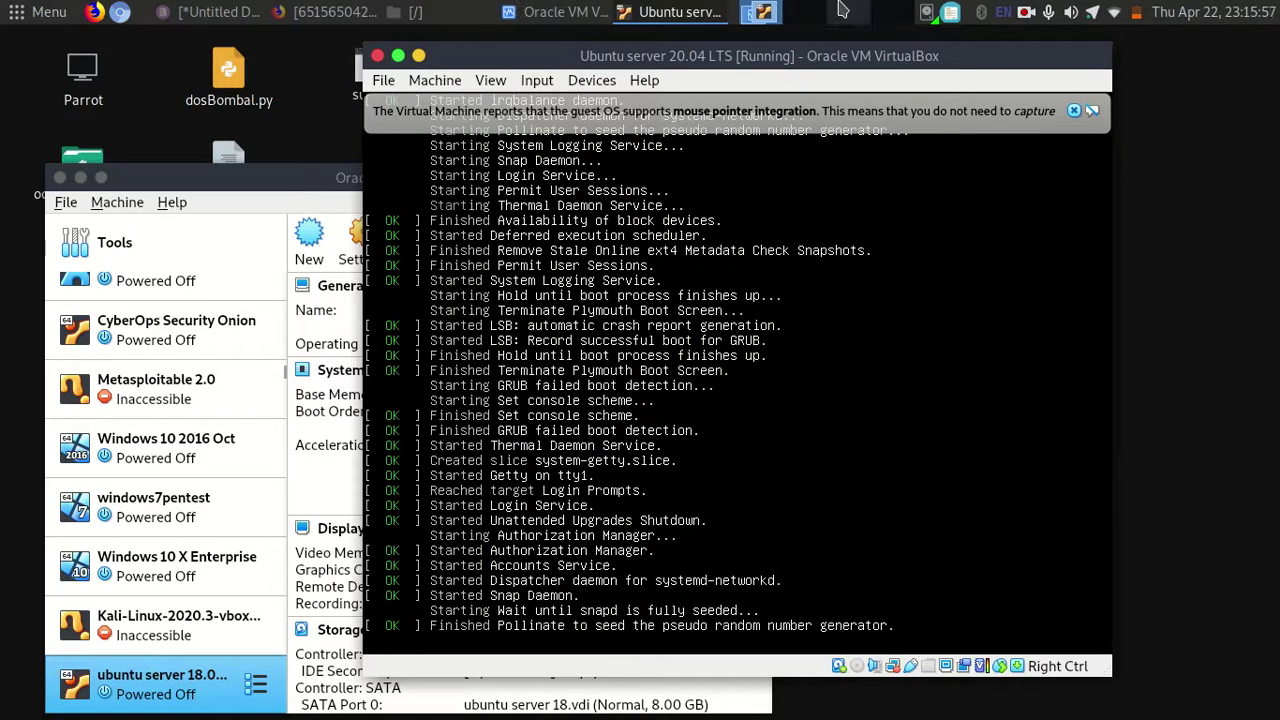
click(1073, 111)
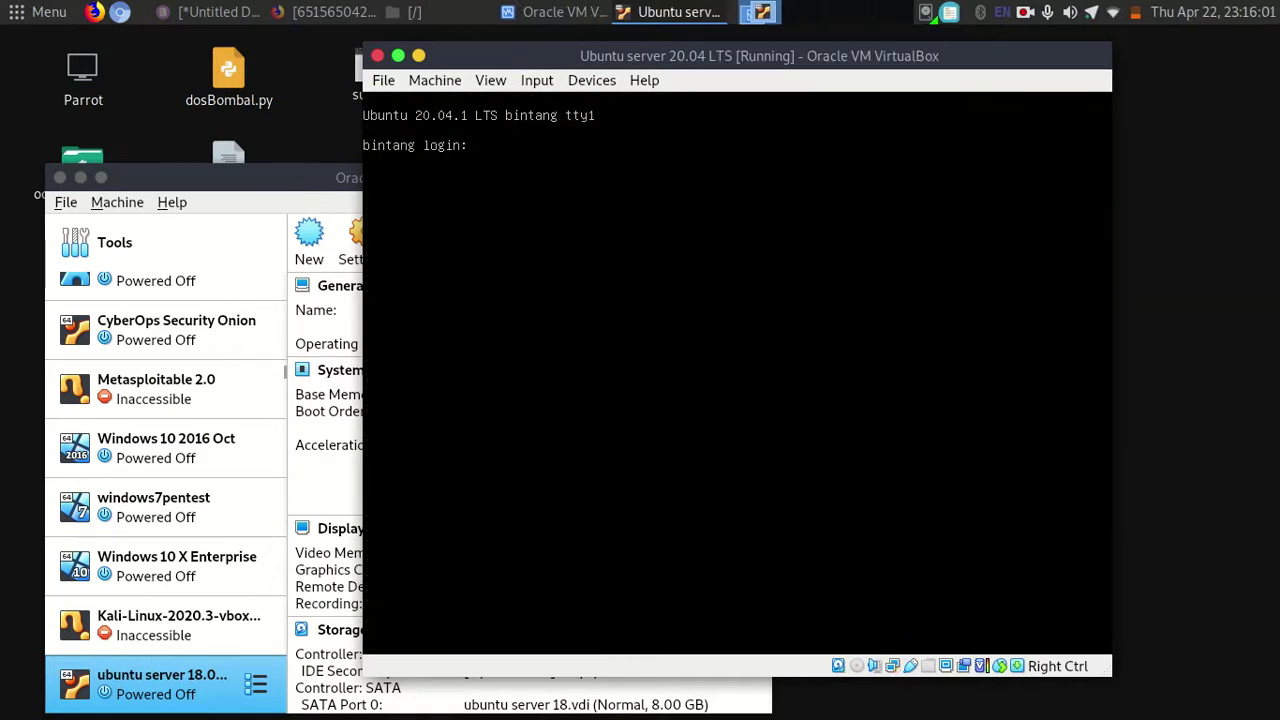
Cancel a mistaken login attempt, then log in to the Ubuntu server with your own username and password.
key(Return)
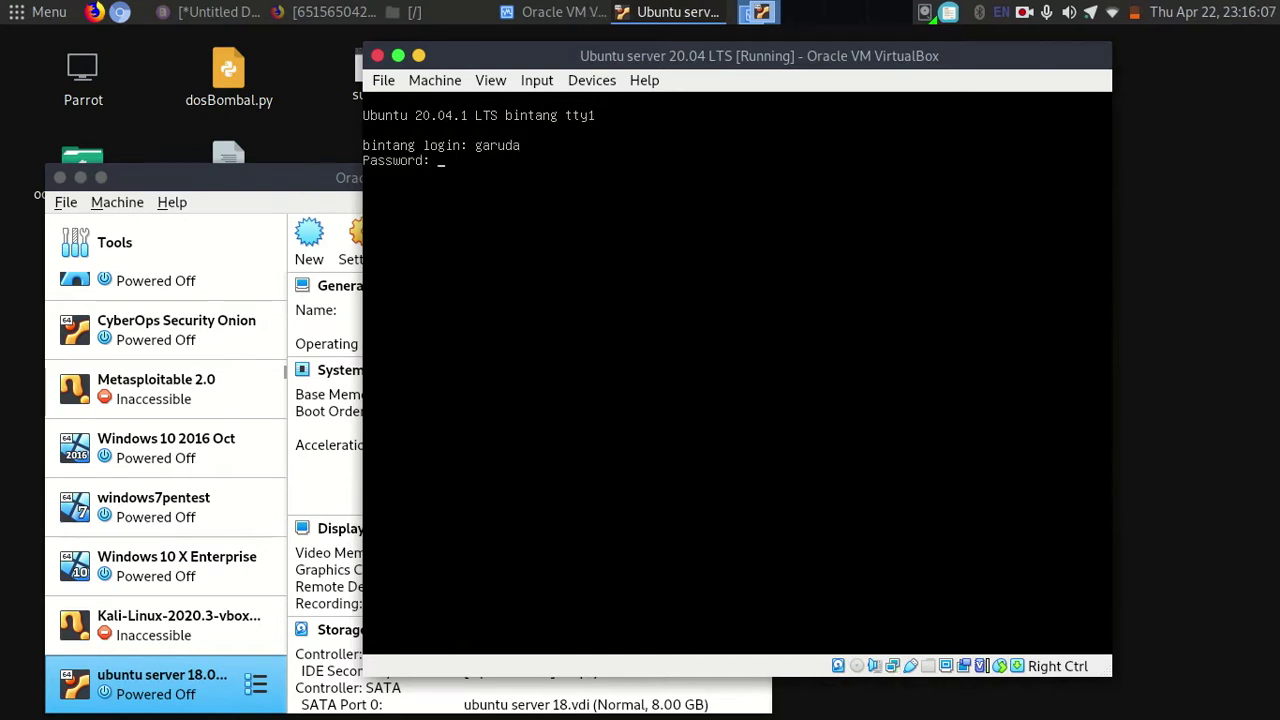
key(ctrl+c)
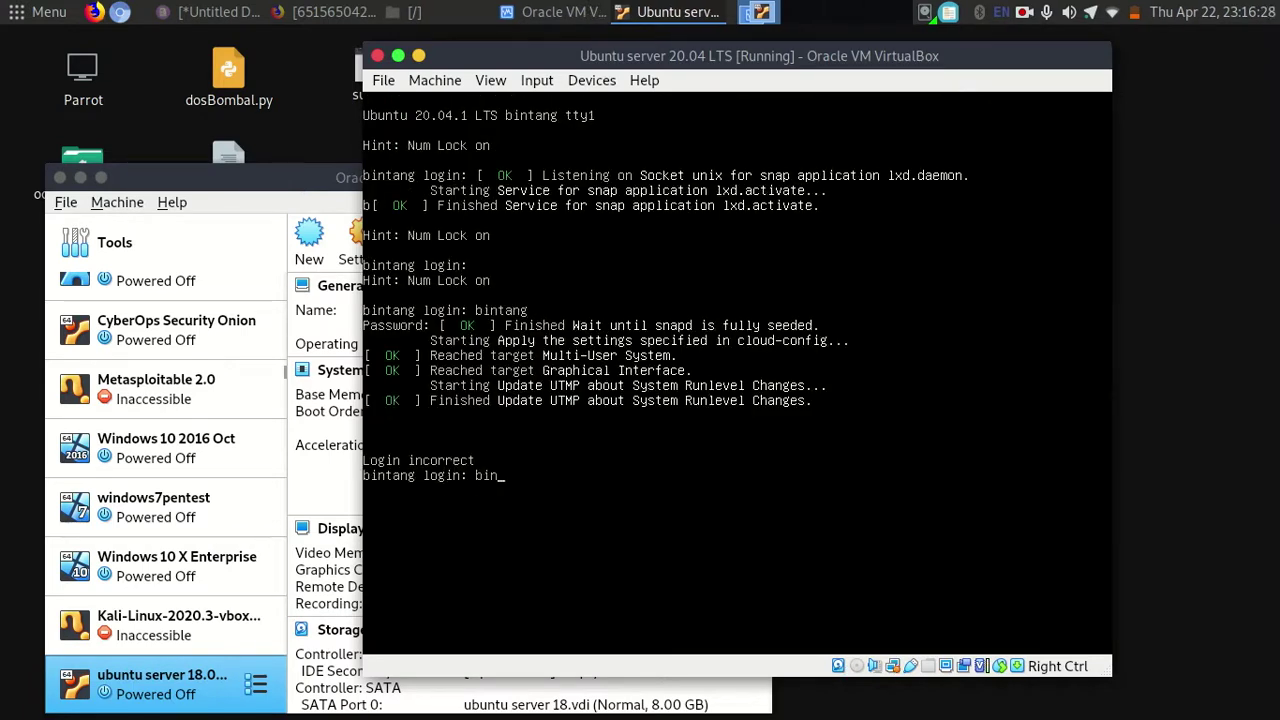
key(Return)
key(Return)
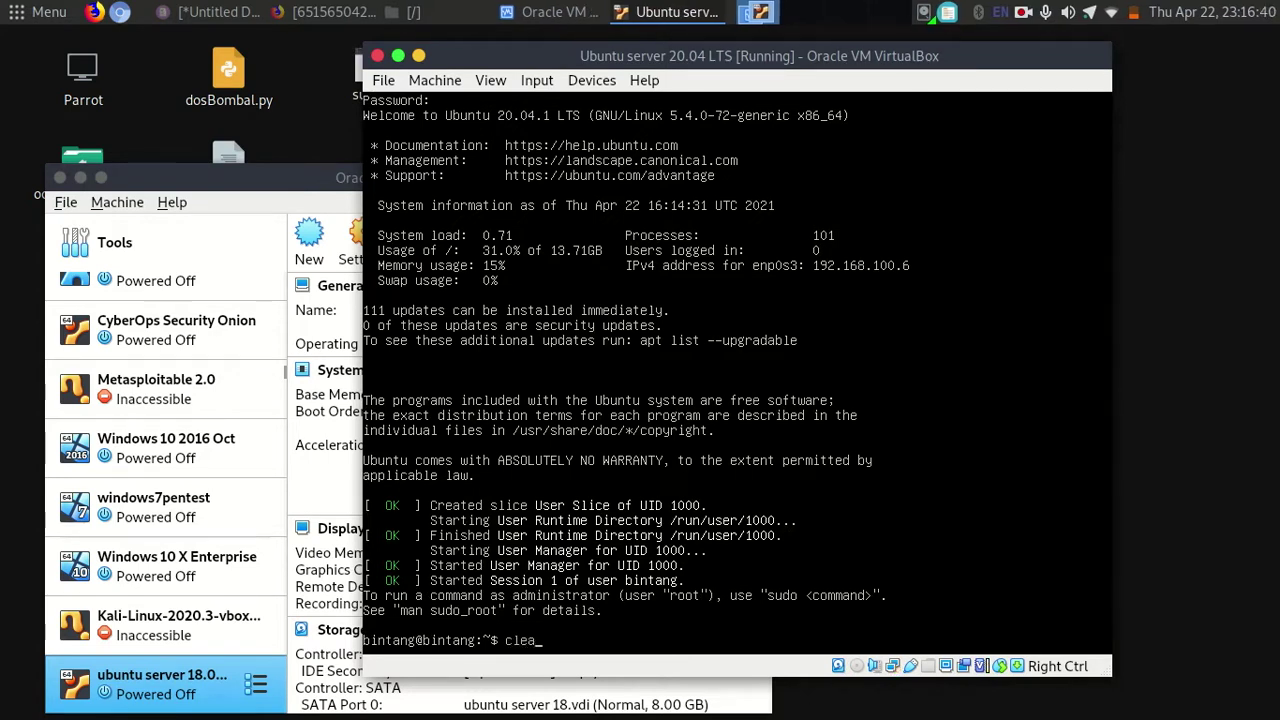
Clear the screen and run ls, showing an empty home directory.
text(ar)
key(Return)
text(ls)
key(Return)
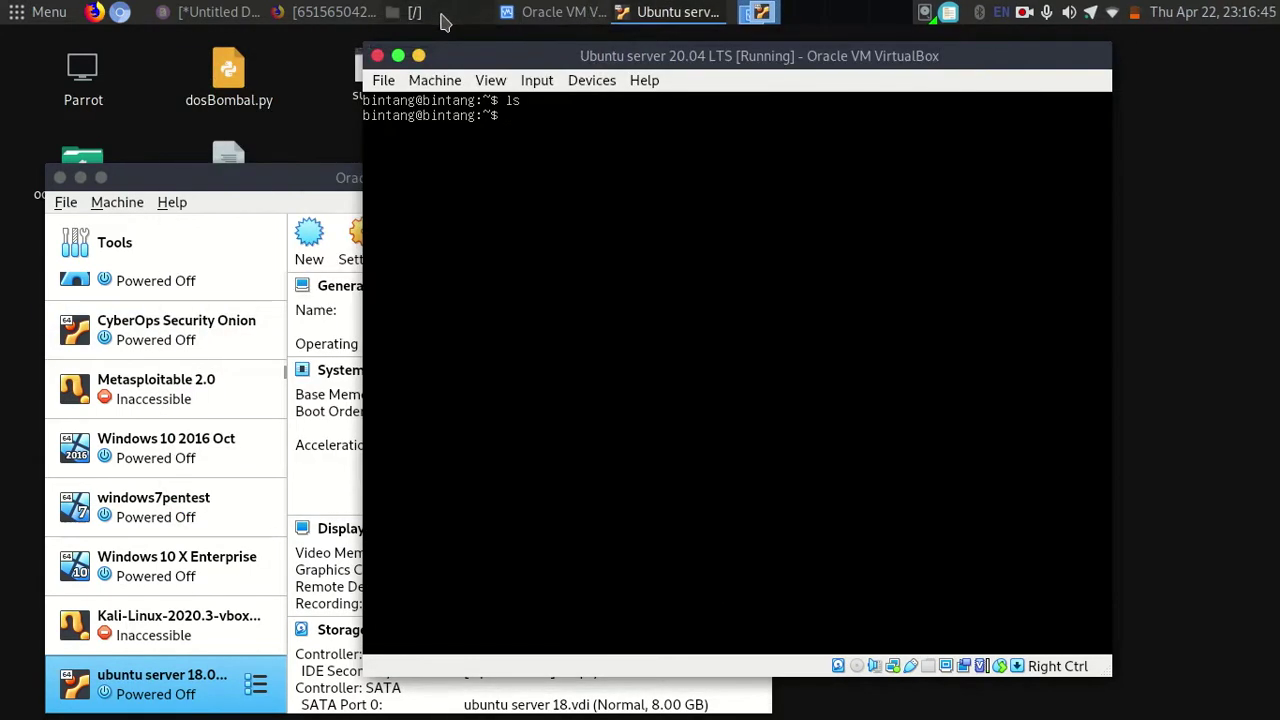
Review the assignment's requirements: install until user login, with your own name as username.
click(445, 18)
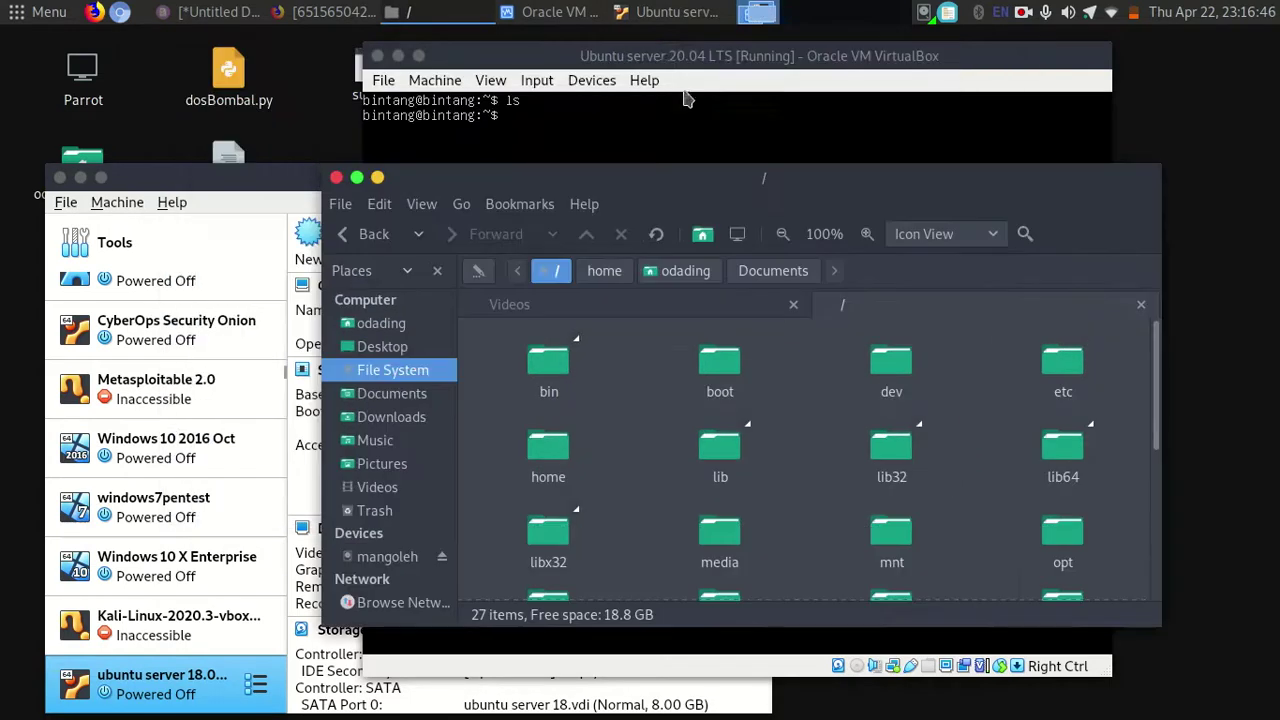
click(670, 12)
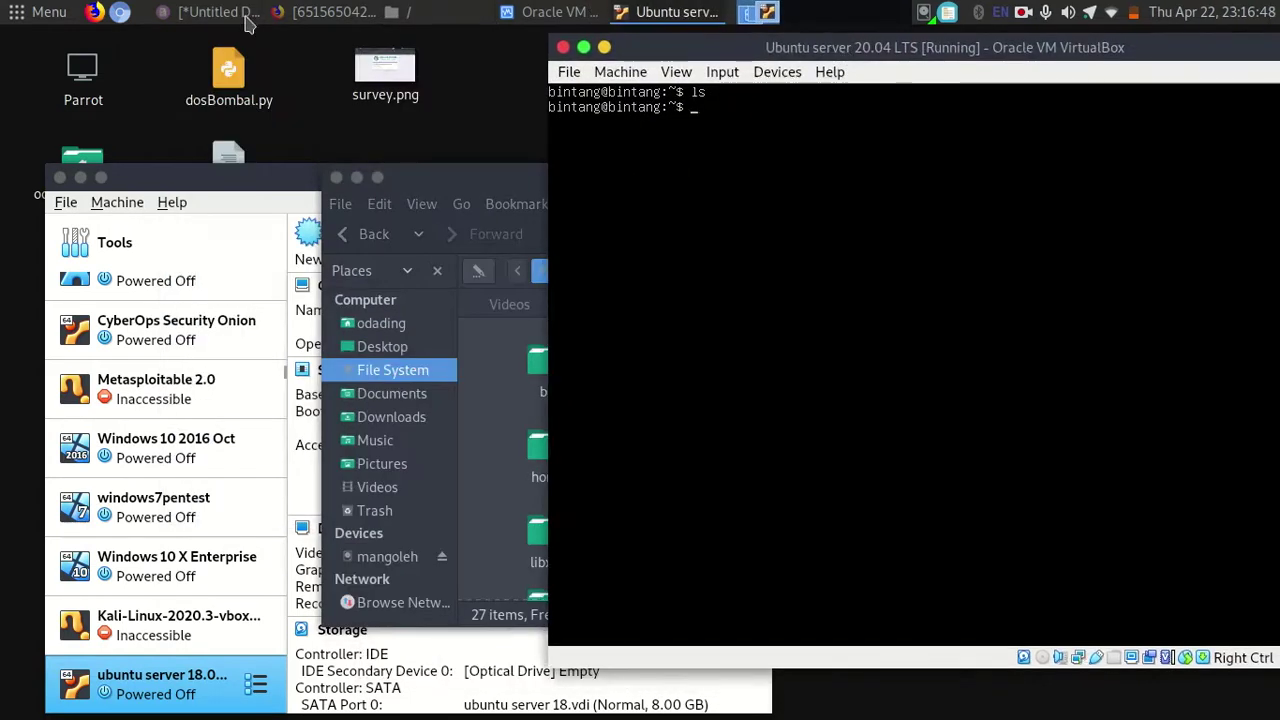
click(322, 12)
drag(62, 296, 429, 306)
double_click(373, 296)
click(410, 298)
drag(98, 318, 191, 314)
click(212, 295)
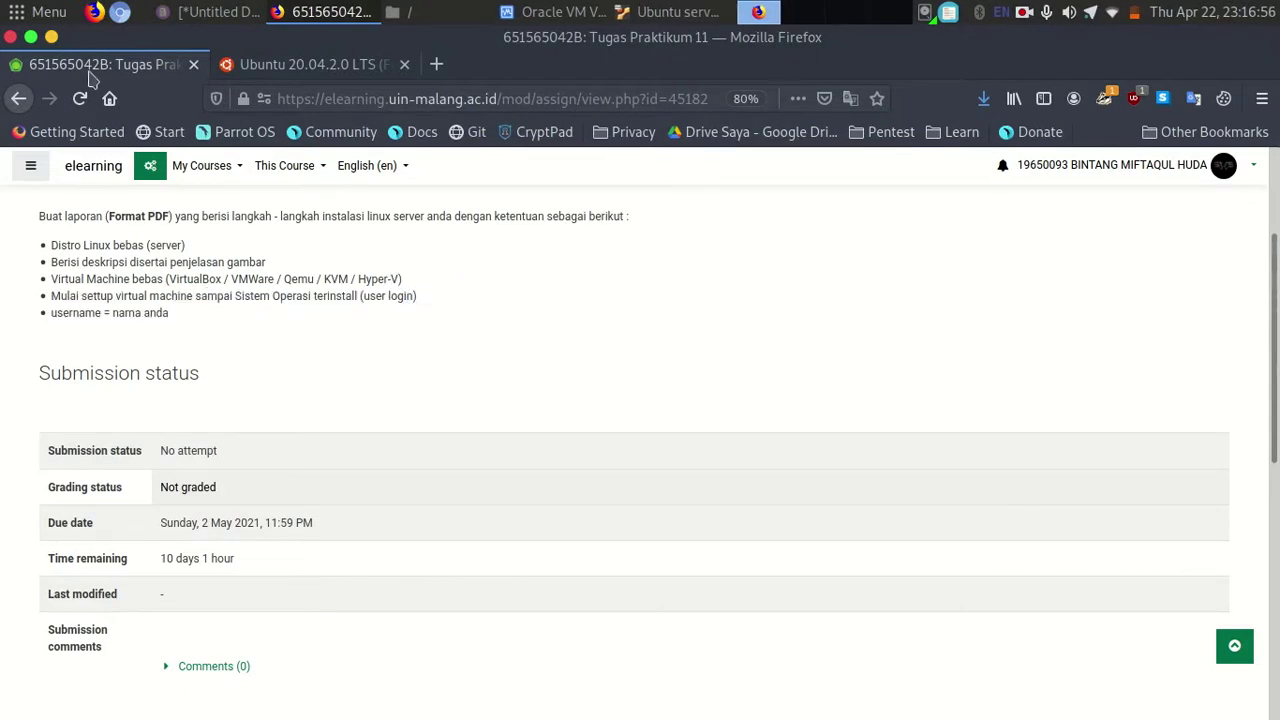
click(51, 37)
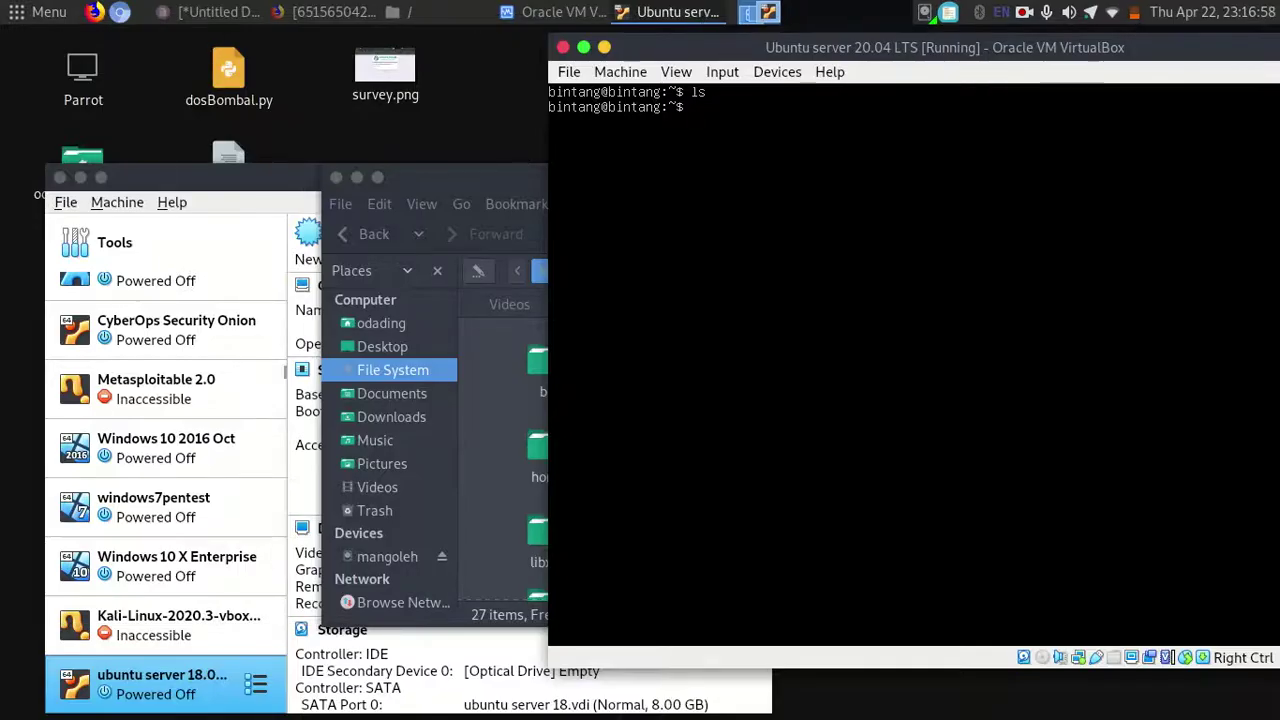
Run pwd to confirm the user's home directory, recheck the assignment page, and end the recording.
text(pwd)
key(Return)
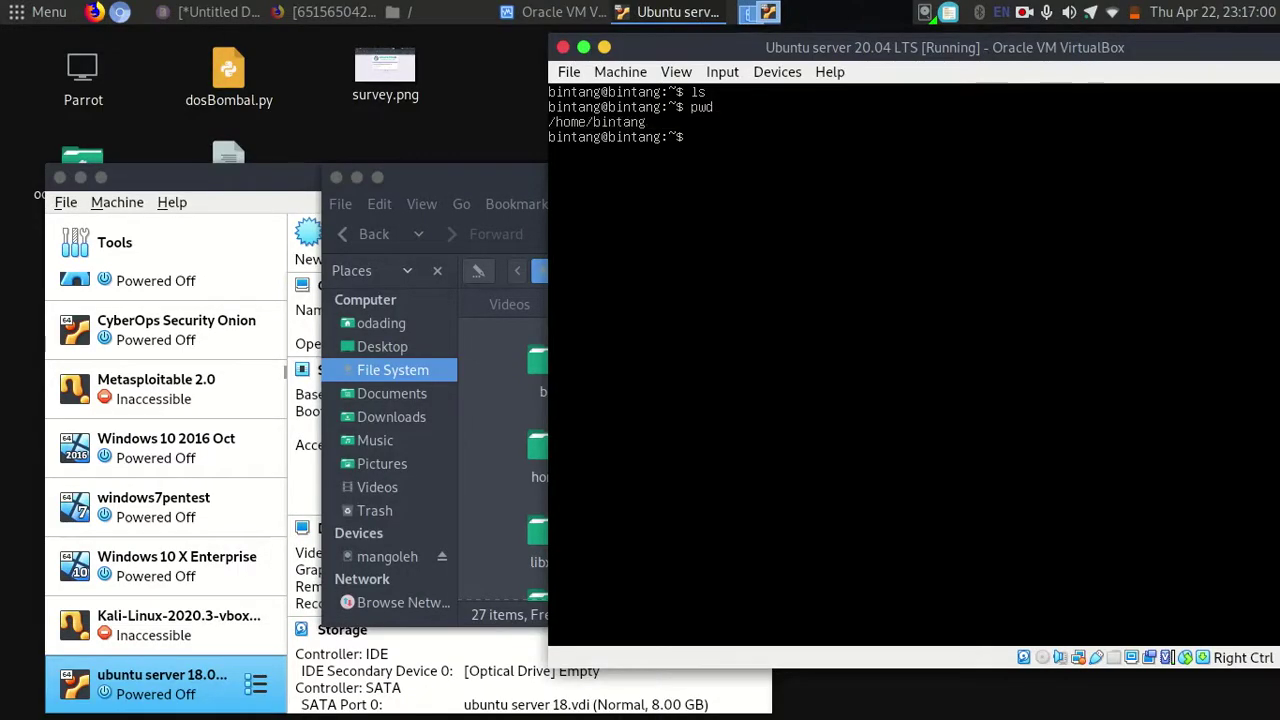
click(492, 192)
click(288, 11)
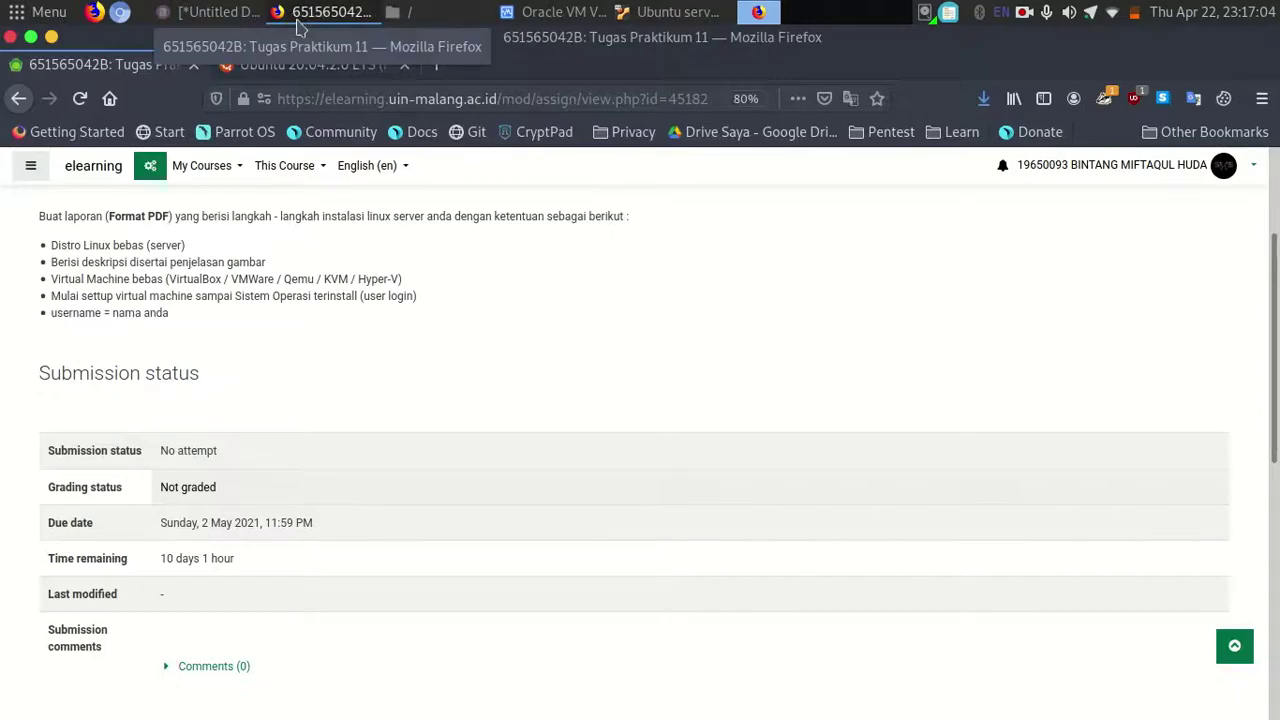
scroll(1275, 408, down, 3)
scroll(1275, 408, up, 5)
scroll(1275, 408, down, 2)
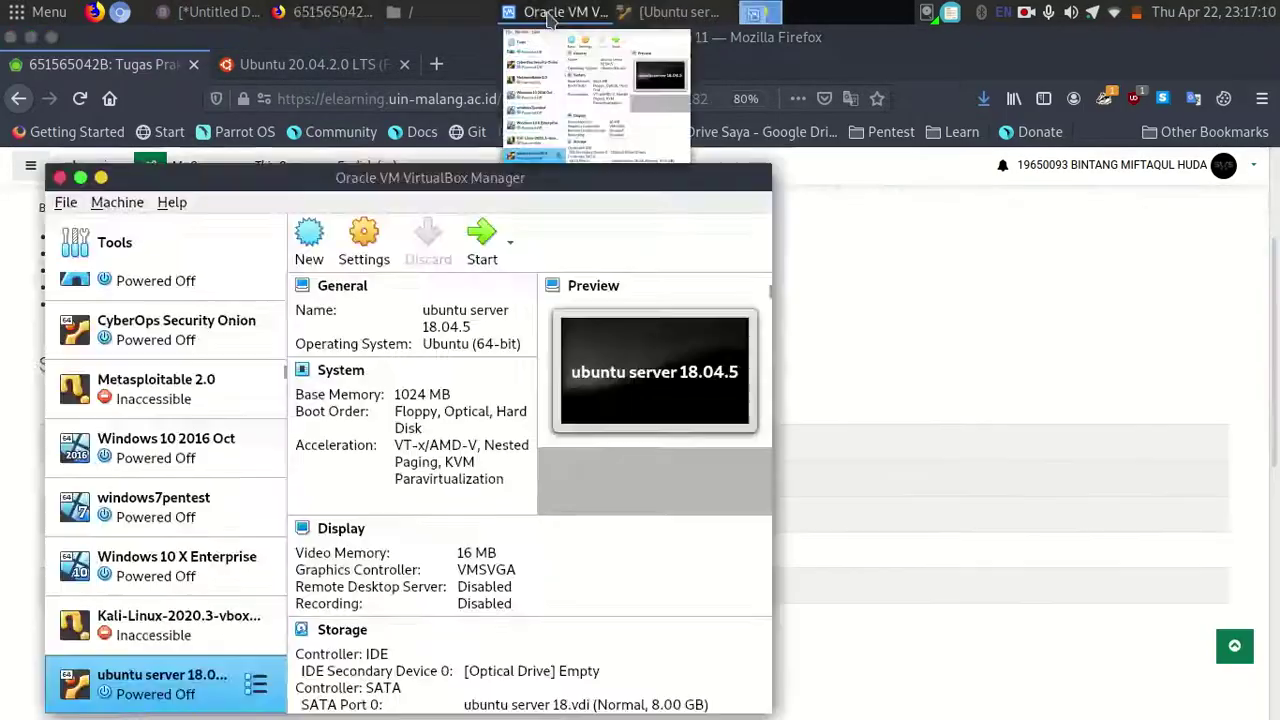
click(305, 14)
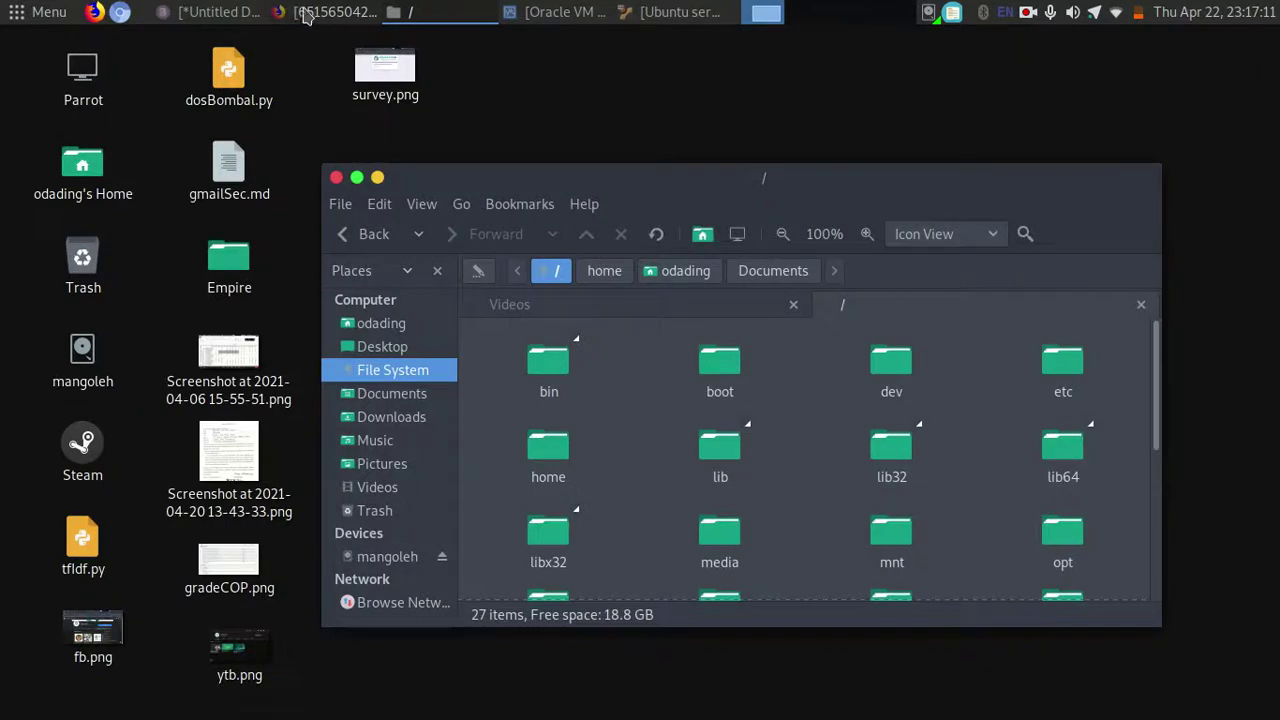
click(1027, 13)
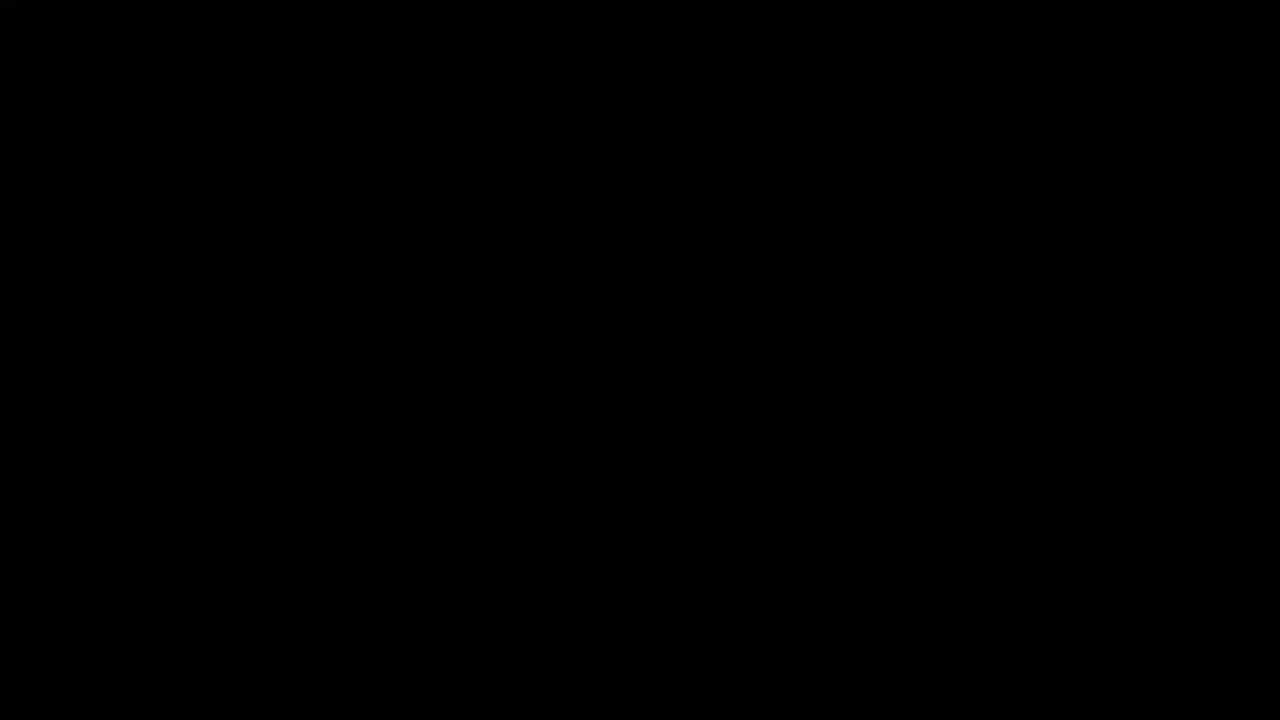